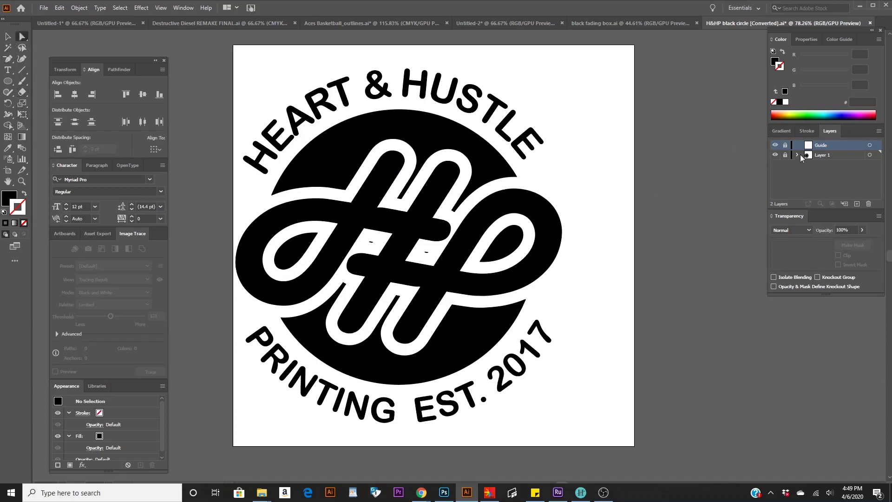
left_click(477, 224)
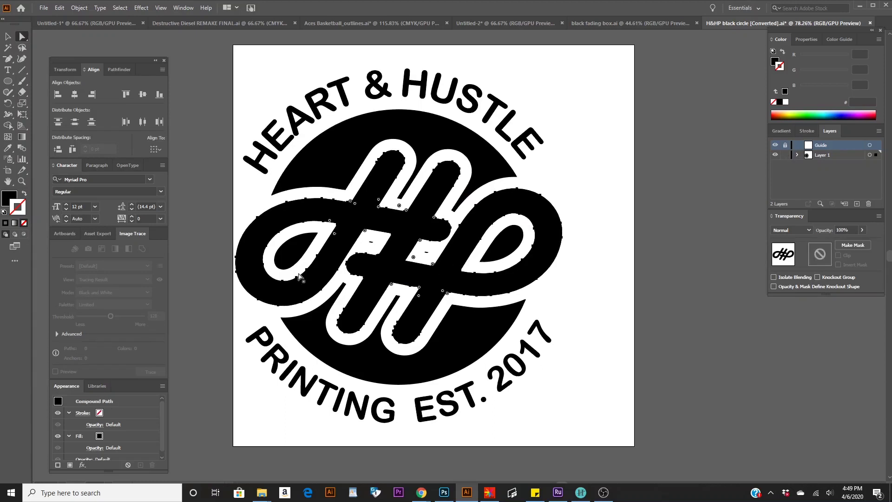
left_click(330, 196)
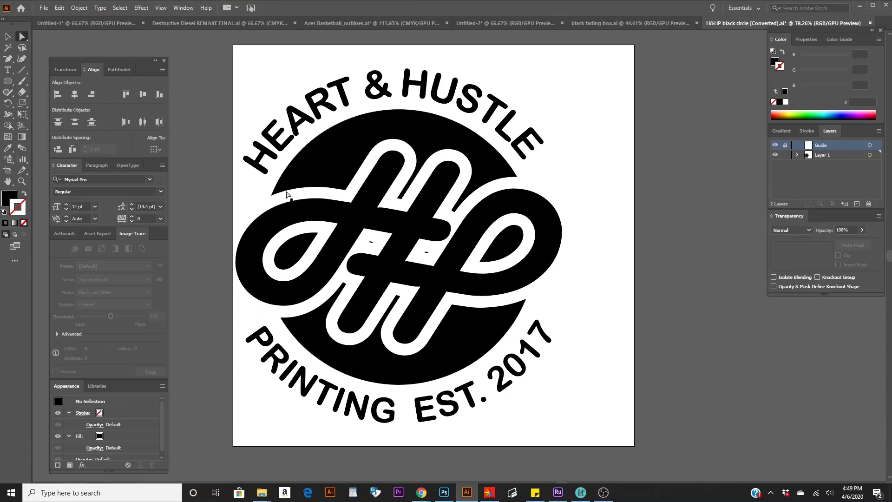
left_click_drag(298, 219, 559, 258)
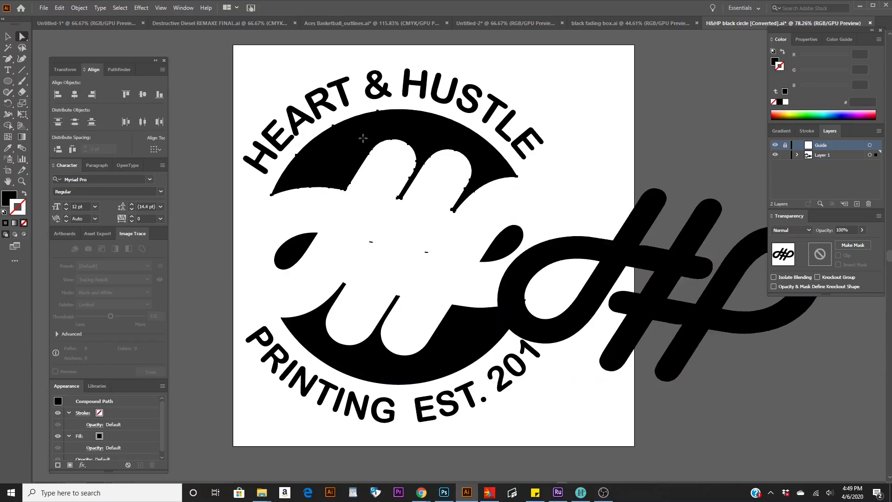
left_click_drag(364, 140, 363, 114)
left_click(401, 172)
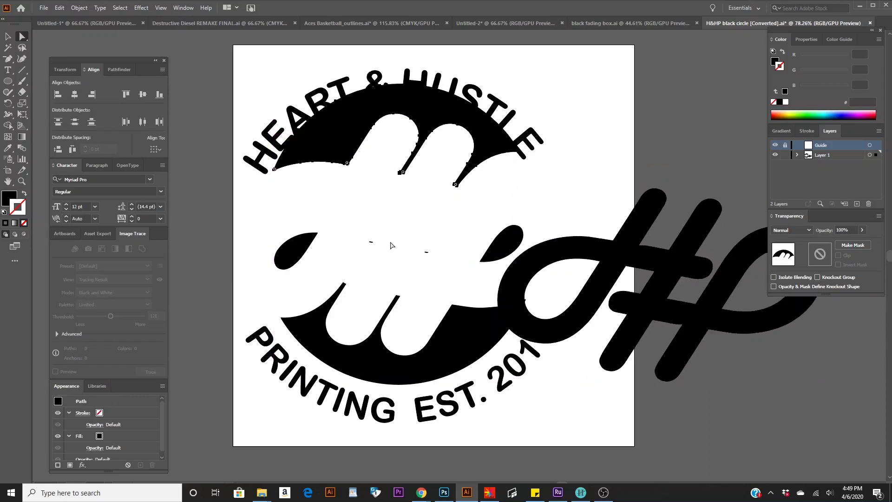
key("ctrl+z")
key("ctrl+z")
key("ctrl+z")
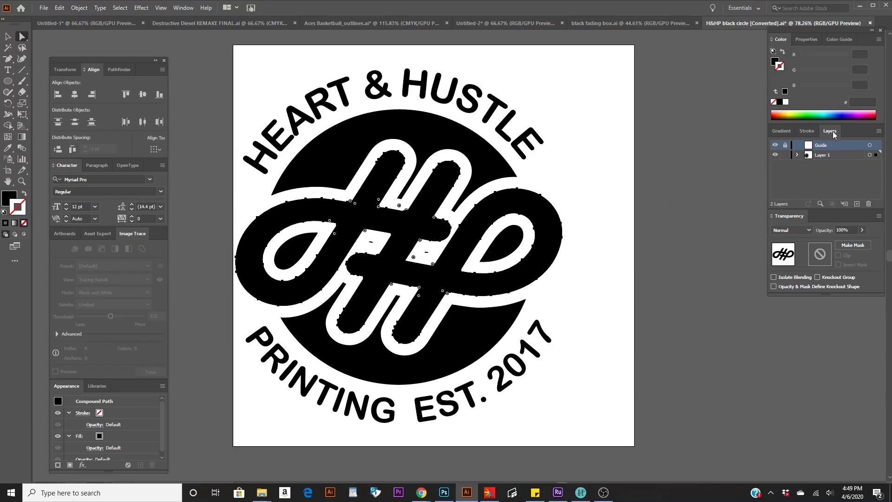
- Give the HP monogram a 0.25 pt light green (5CFF76) stroke aligned to the outside
left_click(811, 131)
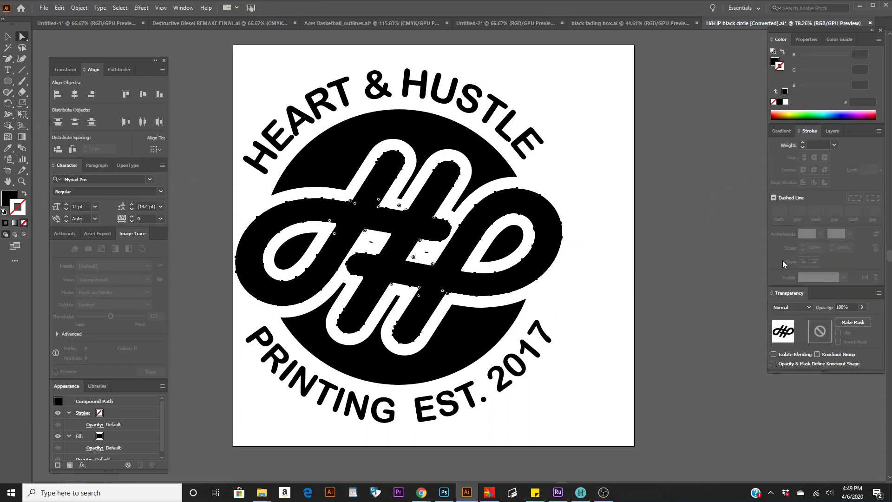
left_click(802, 143)
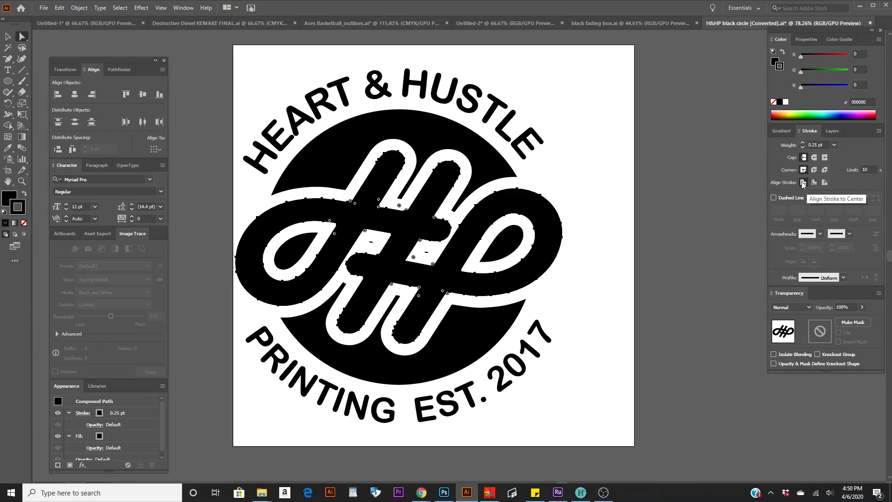
left_click(825, 183)
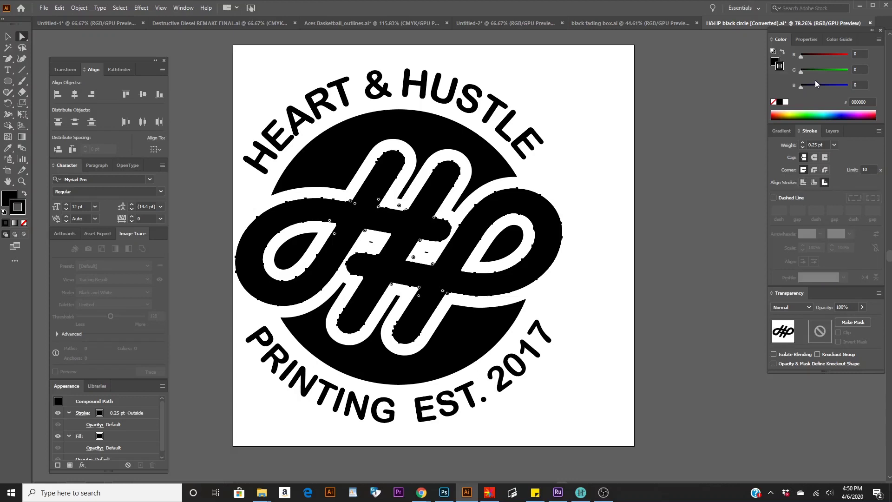
left_click(814, 112)
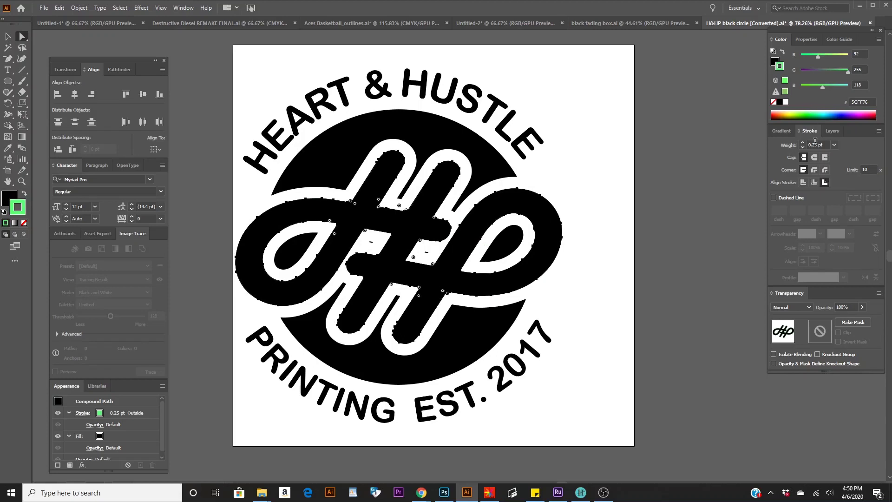
- Increase the monogram's green stroke weight to 25 pt to cover the white gap, and deselect the artwork
left_click(804, 145)
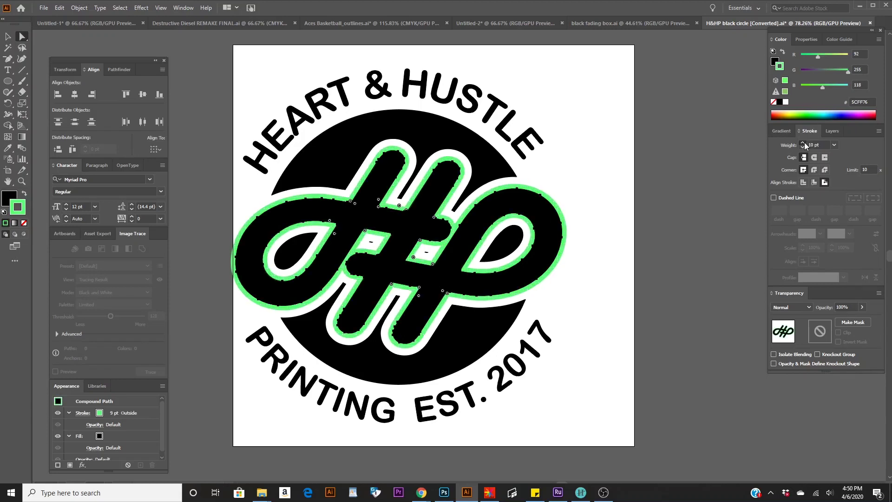
left_click(805, 142)
left_click(804, 142)
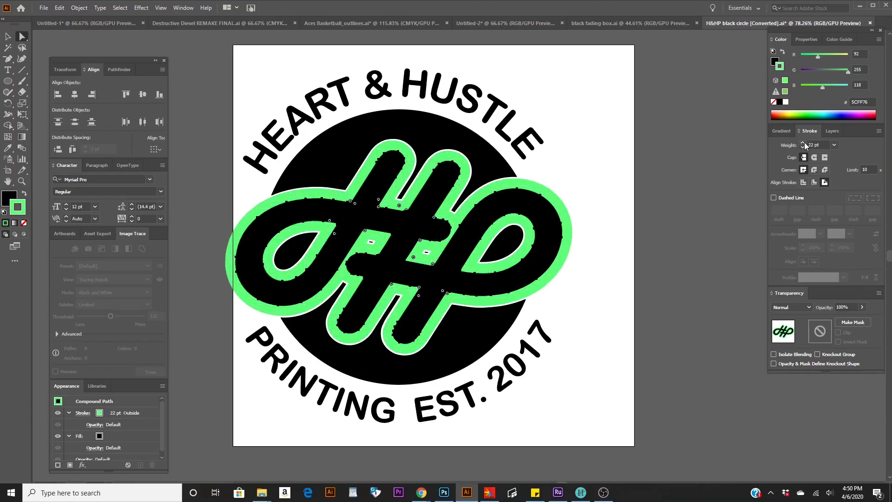
left_click(804, 142)
left_click(805, 142)
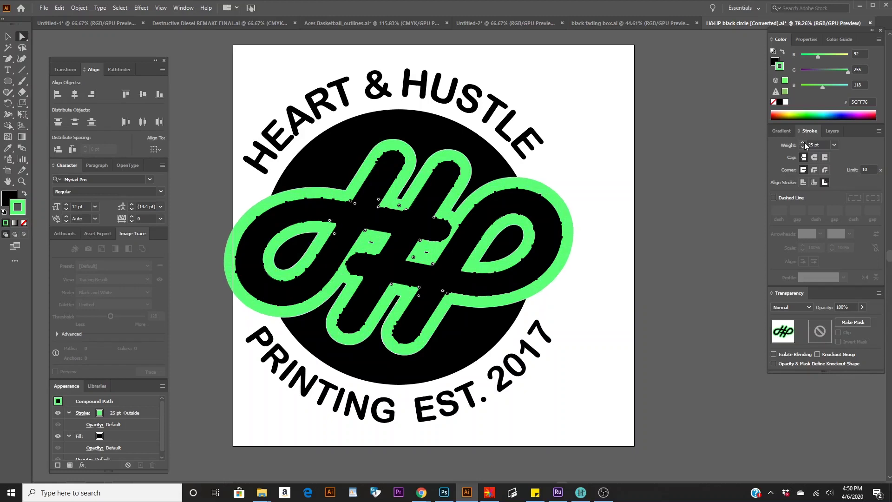
left_click(804, 142)
left_click(804, 147)
left_click(7, 35)
left_click(205, 79)
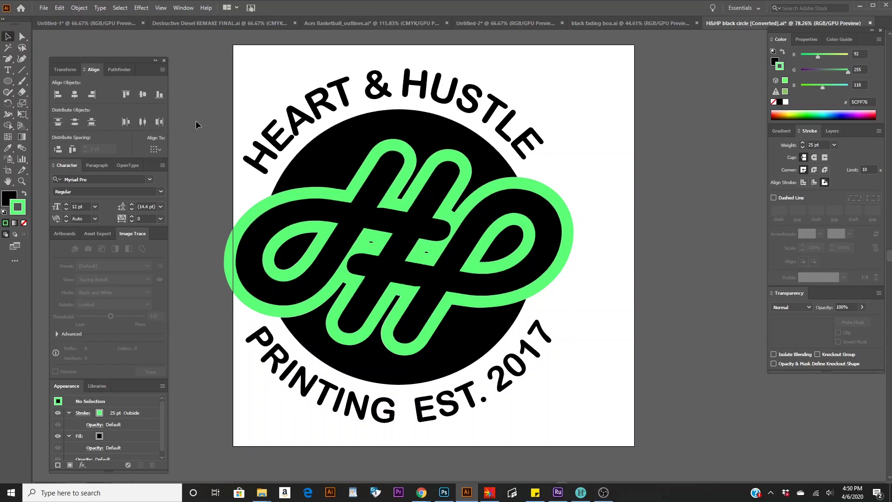
- Export the artwork as a PNG named LOGO into the H&H PRINTING folder
left_click(44, 8)
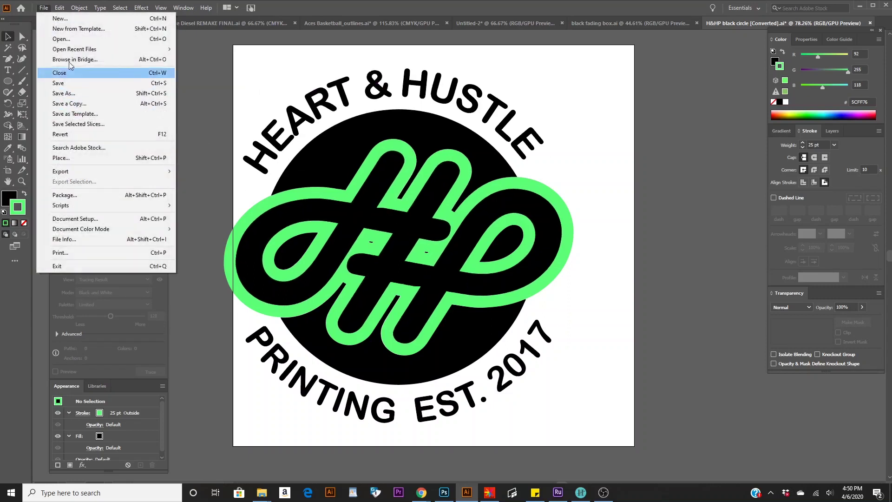
mouse_move(83, 170)
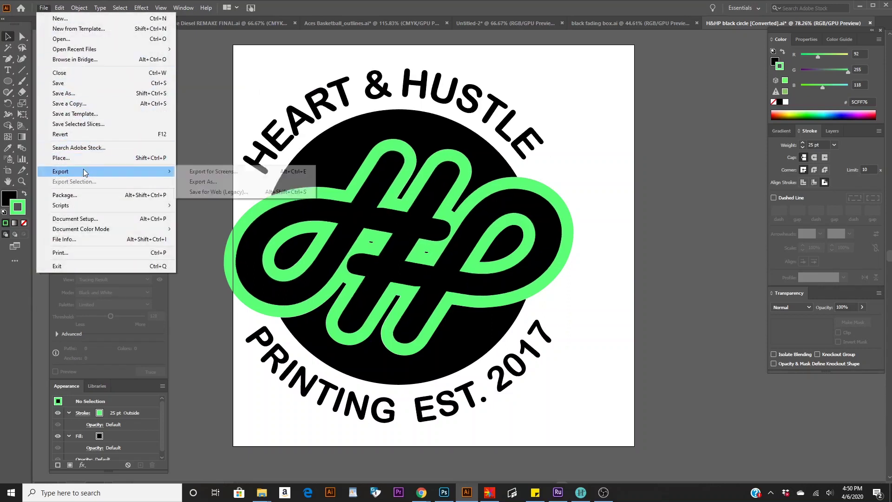
left_click(208, 182)
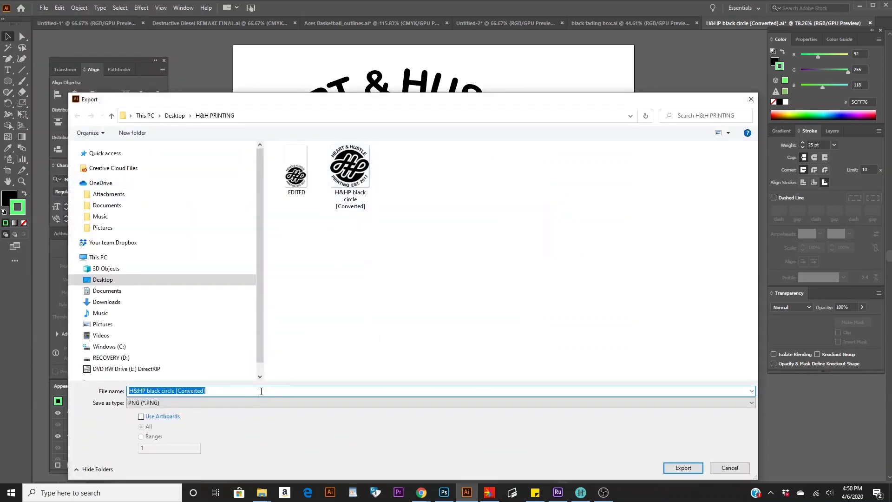
left_click_drag(261, 391, 106, 394)
type("LOGO")
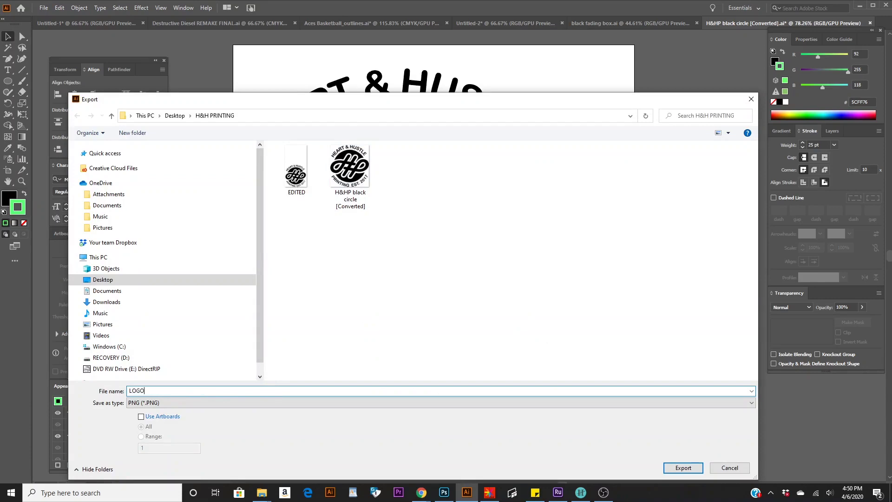
key("Return")
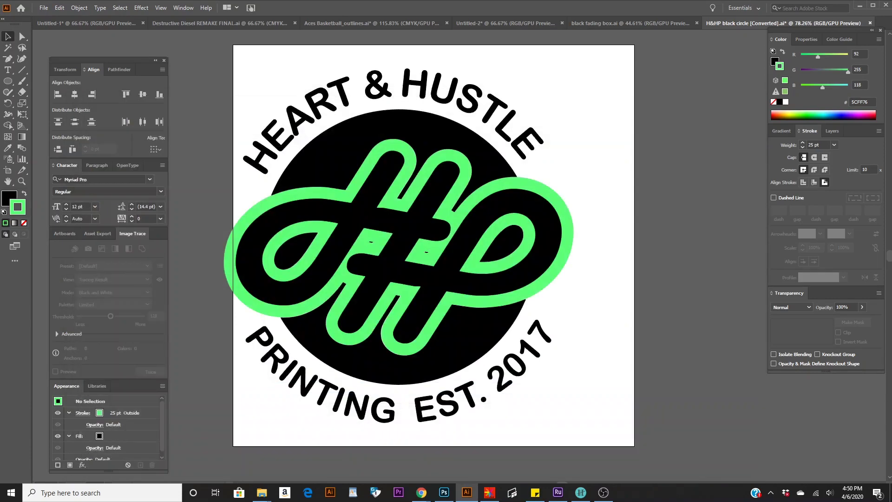
left_click(454, 387)
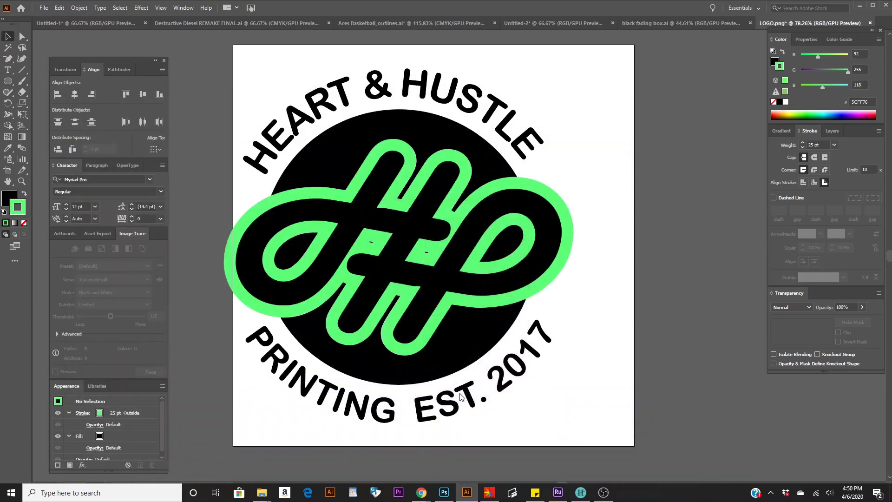
- Switch to Hatch Embroidery Digitizer and insert the LOGO artwork from the H&H PRINTING folder
mouse_move(581, 494)
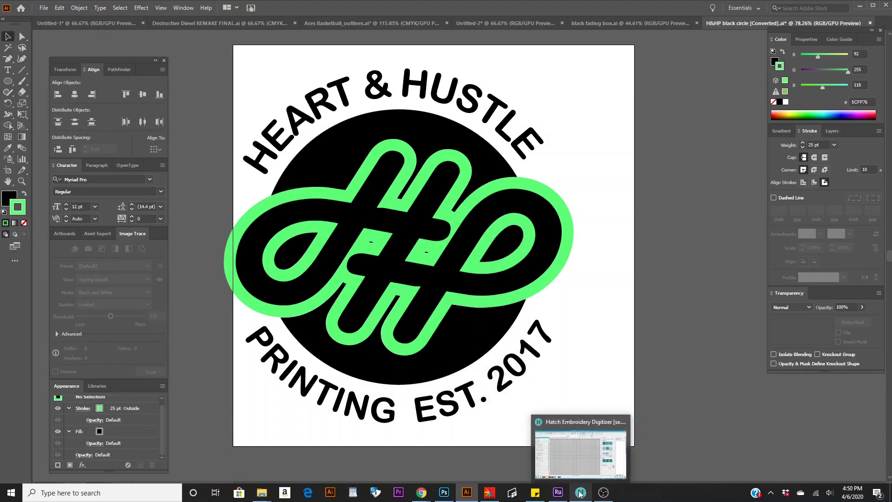
left_click(580, 492)
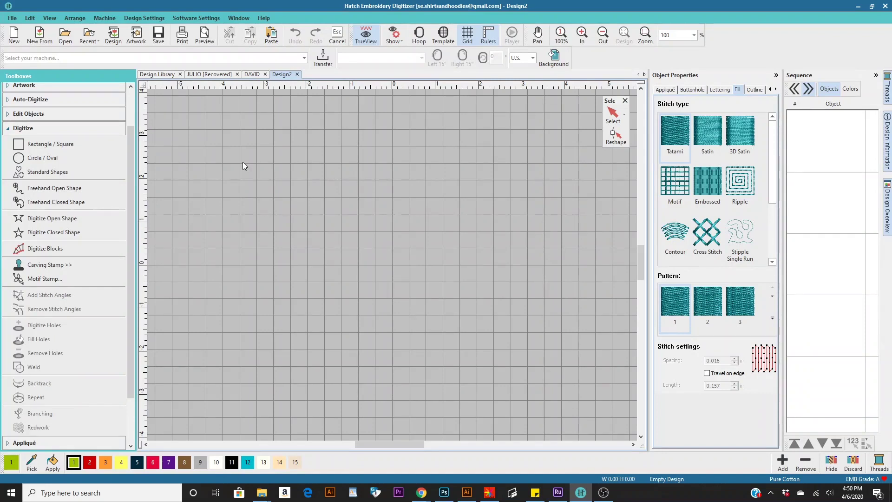
left_click(133, 42)
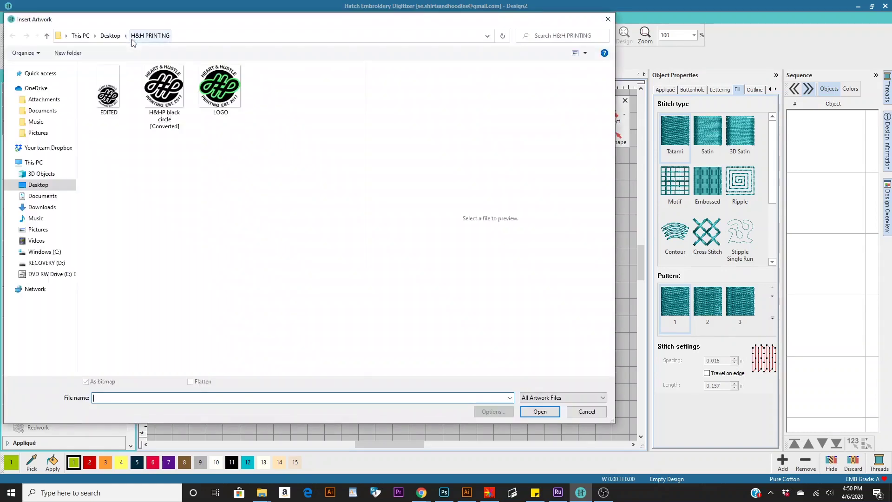
double_click(219, 102)
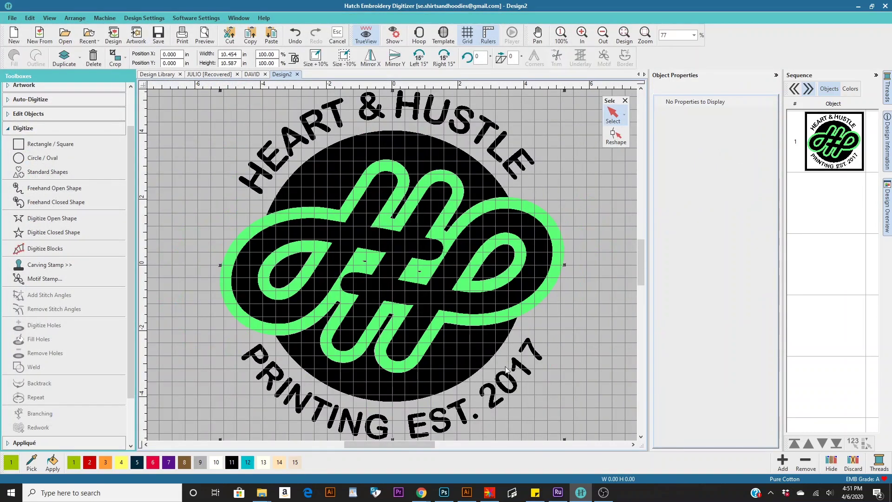
- Scale the inserted logo proportionally down to about 2.34 in wide by 2.37 in high
scroll(393, 269, "up", 2)
scroll(393, 269, "down", 3)
scroll(393, 269, "up", 3)
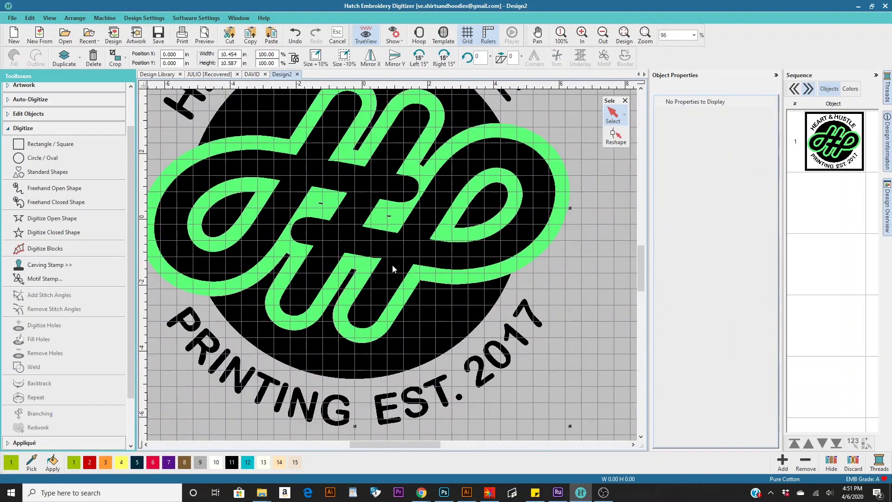
scroll(392, 269, "down", 1)
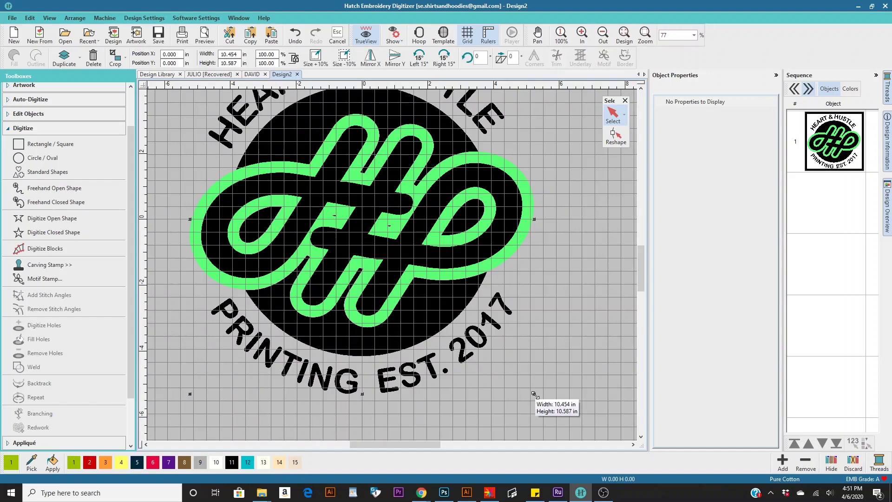
left_click_drag(534, 394, 429, 256)
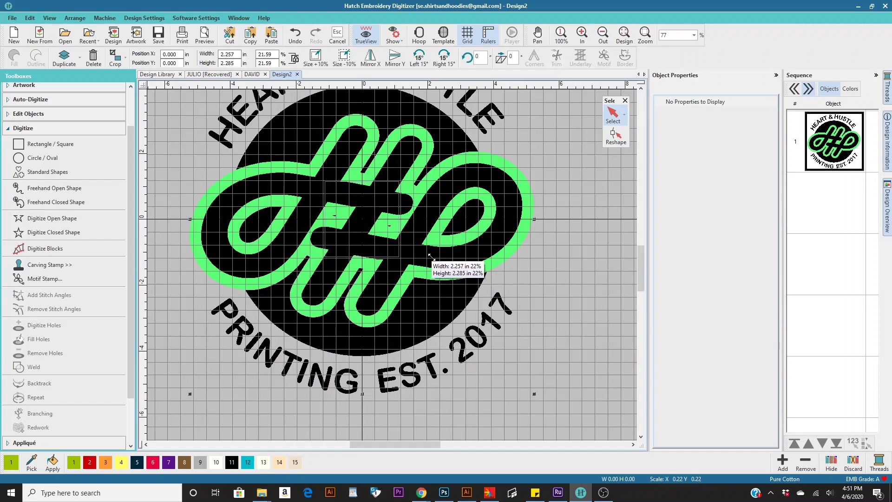
mouse_move(431, 257)
left_mouse_down()
mouse_move(435, 261)
mouse_move(417, 250)
left_mouse_up()
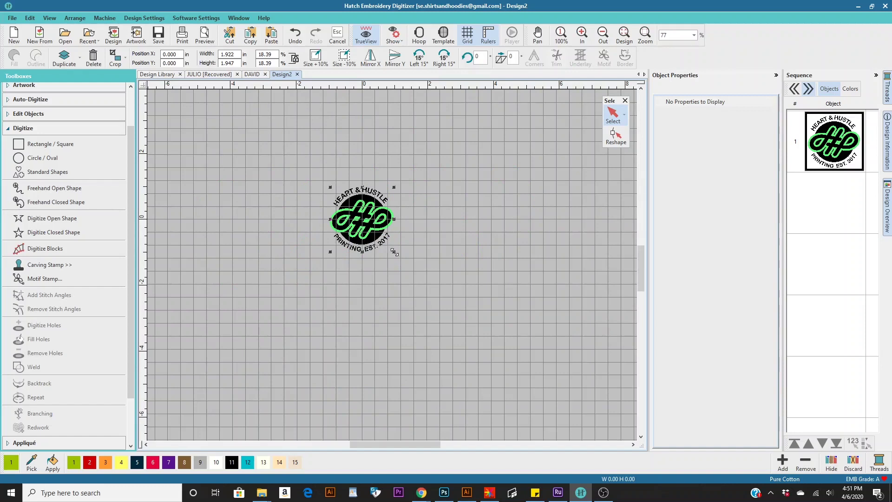
mouse_move(394, 252)
left_mouse_down()
mouse_move(426, 283)
mouse_move(401, 257)
left_mouse_up()
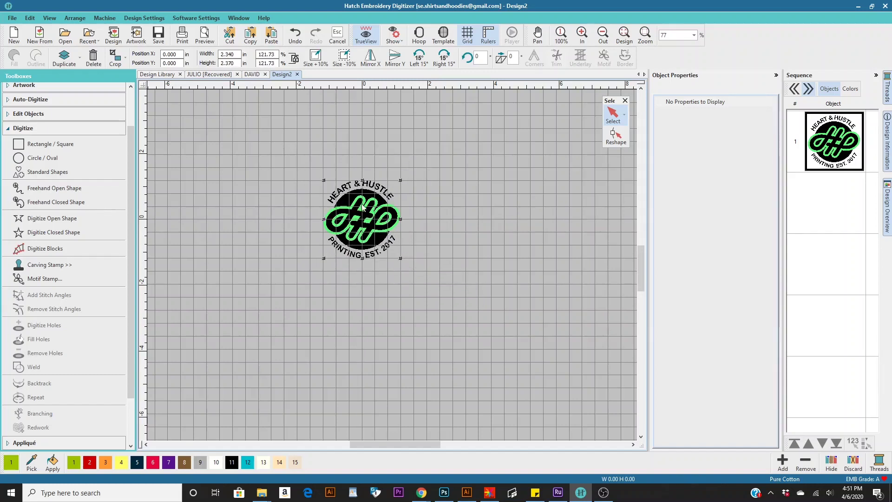
- Lock the logo artwork in place on the design area
right_click(373, 223)
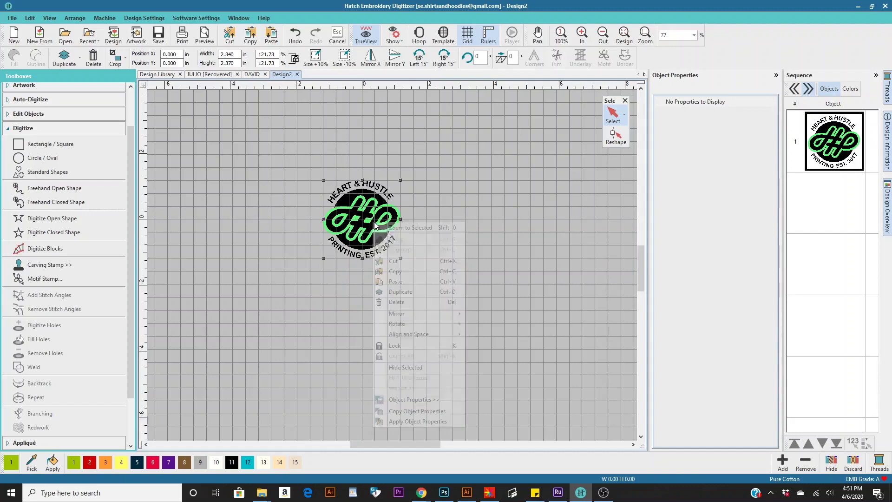
left_click(415, 347)
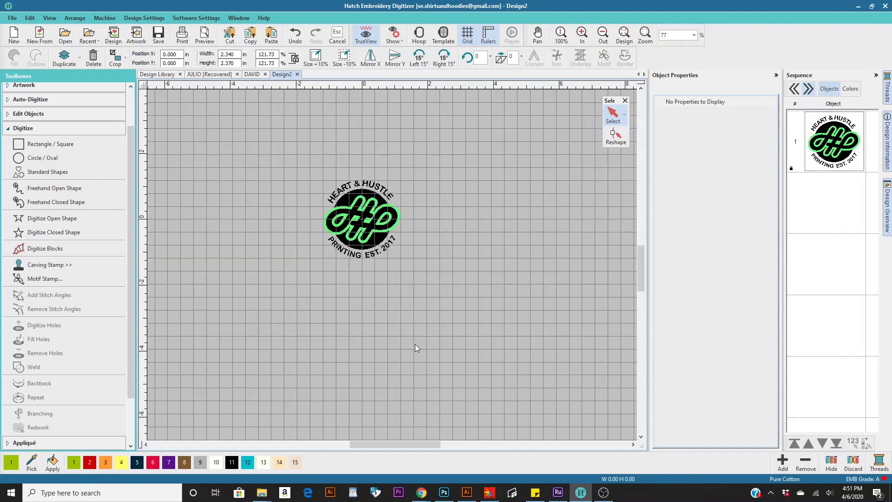
right_click(375, 225)
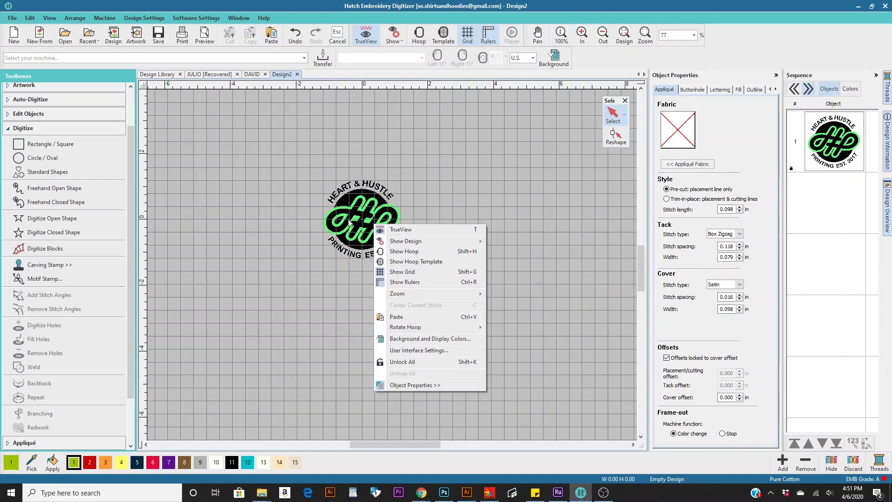
left_click(521, 226)
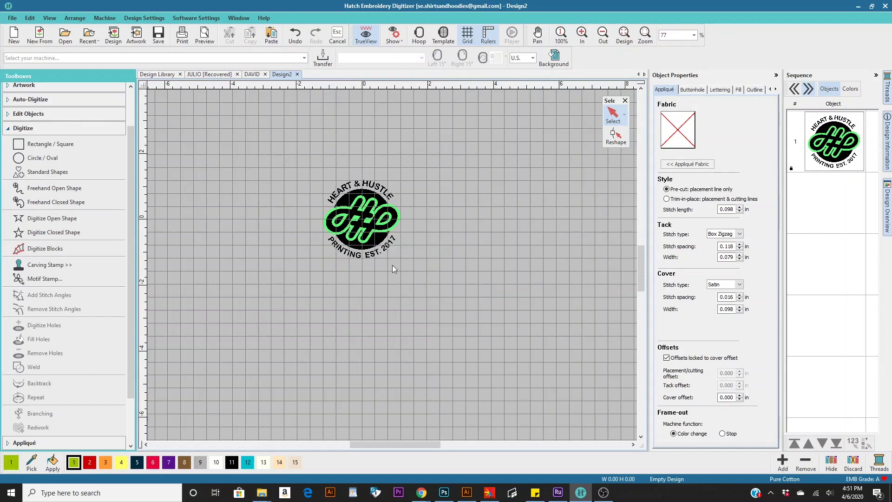
- Unlock all locked objects in the design
scroll(393, 269, "up", 5)
scroll(393, 268, "down", 5)
right_click(398, 268)
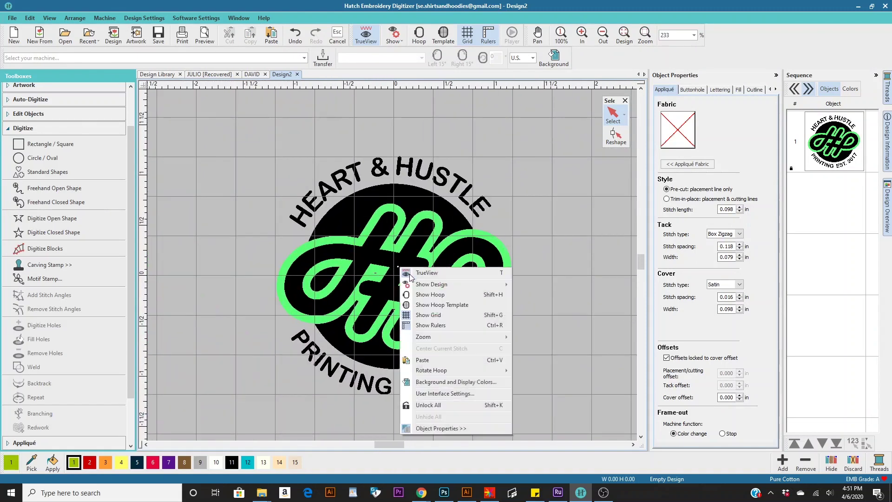
left_click(445, 405)
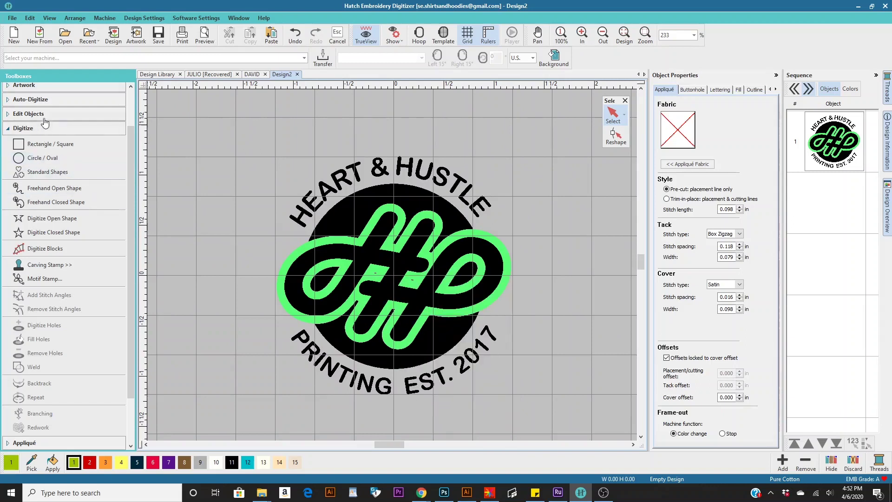
- Auto-digitize the logo artwork in two colors, with green as Fill and black as Details using Satin Fill
left_click(25, 100)
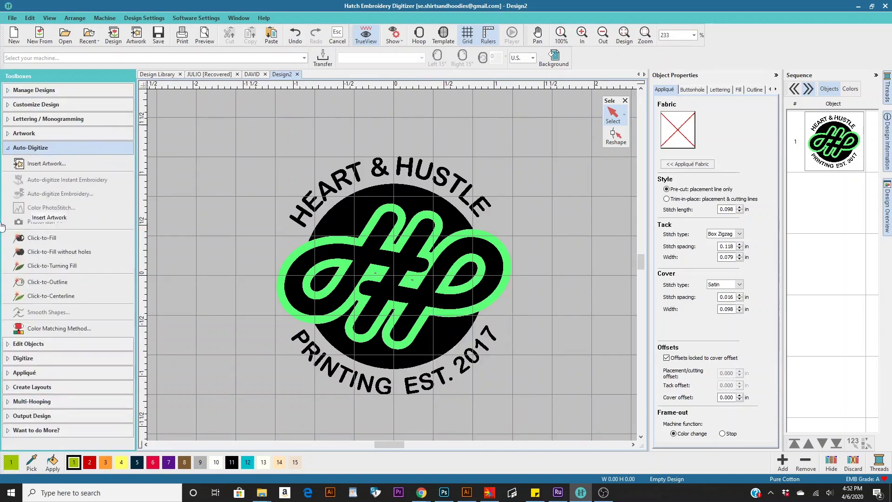
left_click(356, 237)
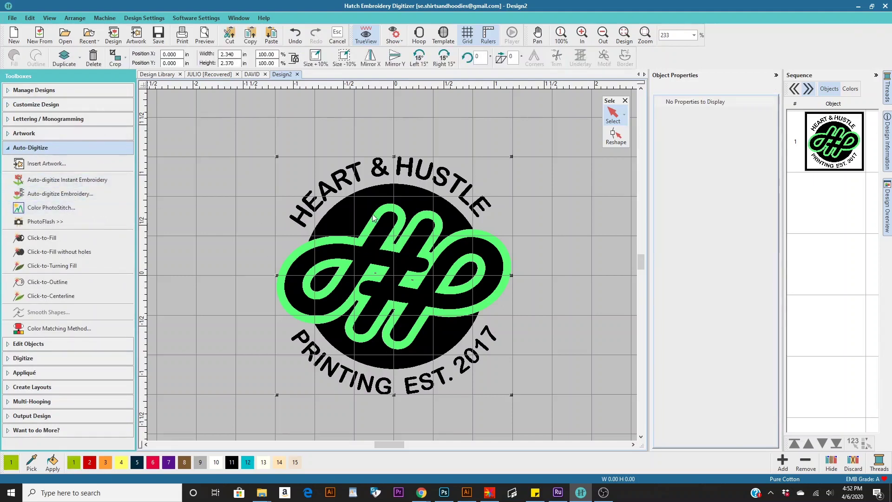
left_click(31, 192)
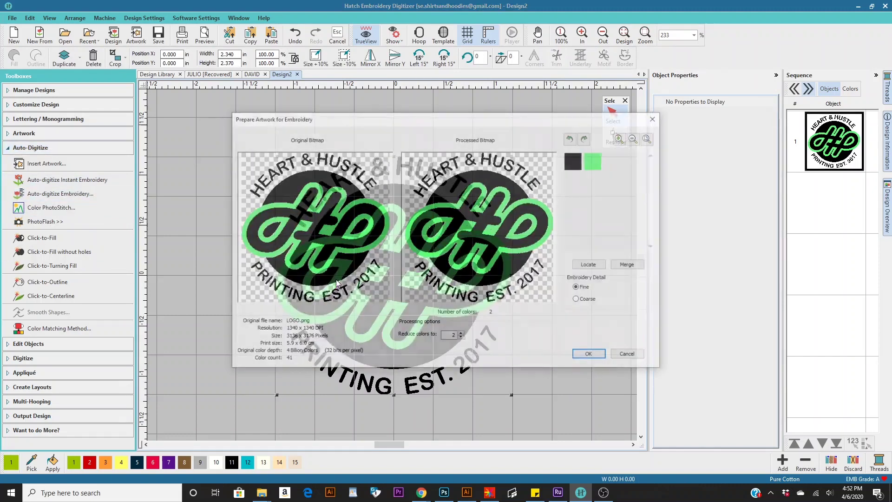
left_click(590, 355)
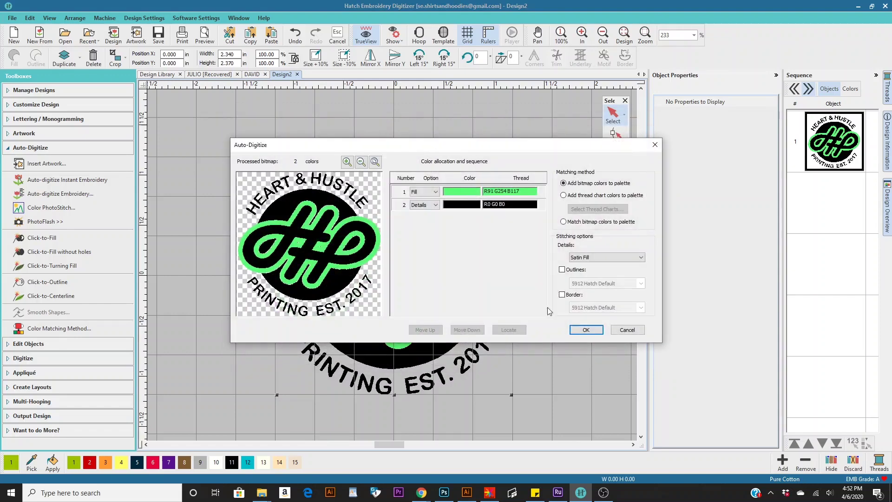
left_click(585, 329)
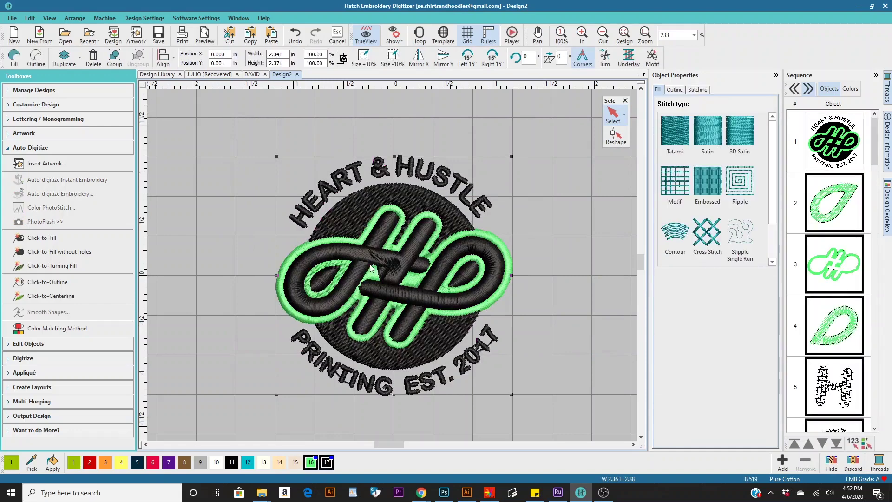
- Examine the auto-digitized stitching up close around the HP monogram's crossing strokes, its green outline and the surrounding lettering
scroll(335, 279, "up", 2)
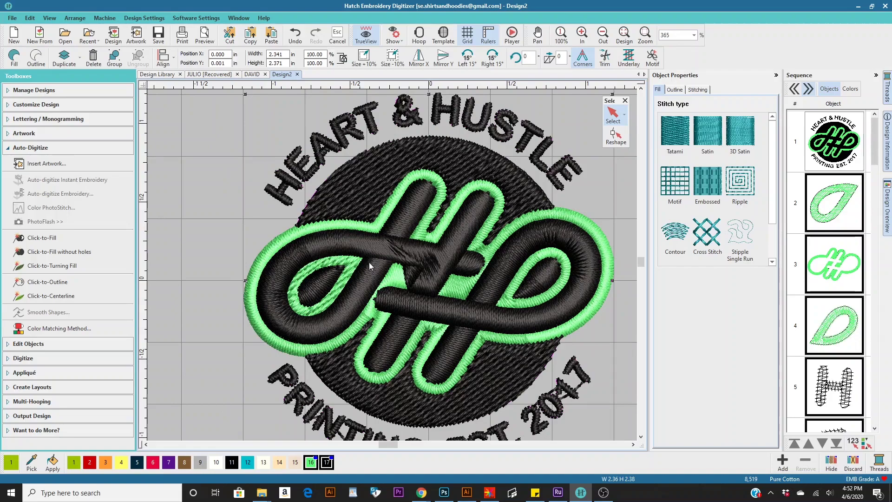
scroll(462, 288, "down", 2)
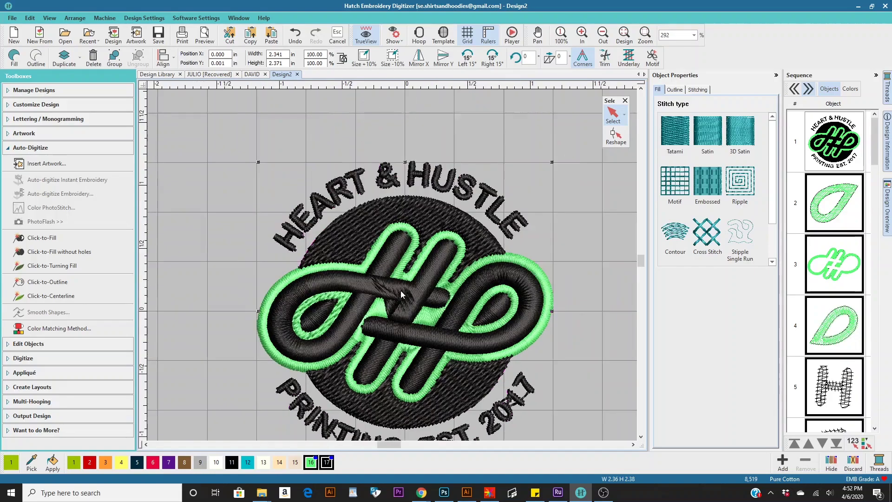
scroll(390, 265, "up", 5)
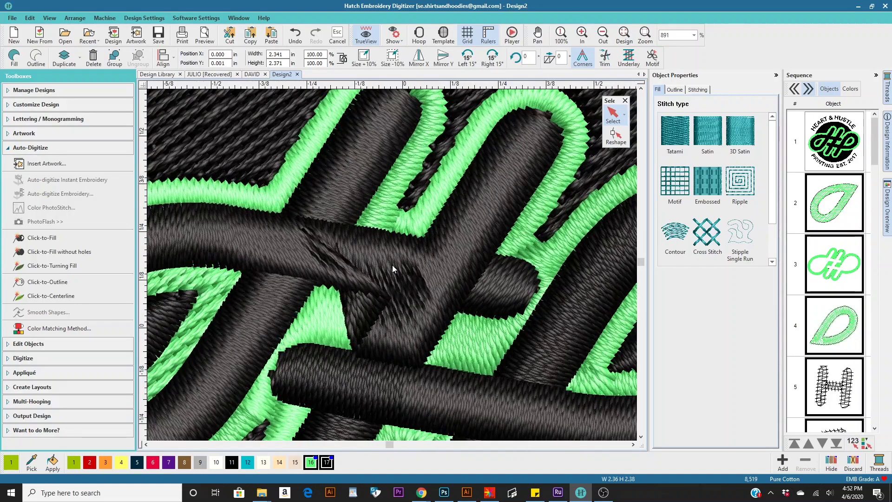
scroll(392, 268, "down", 3)
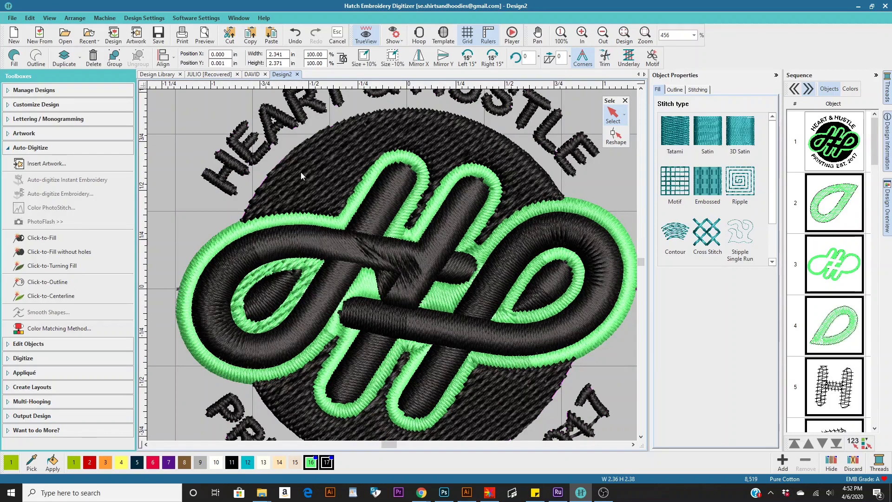
scroll(507, 369, "down", 1)
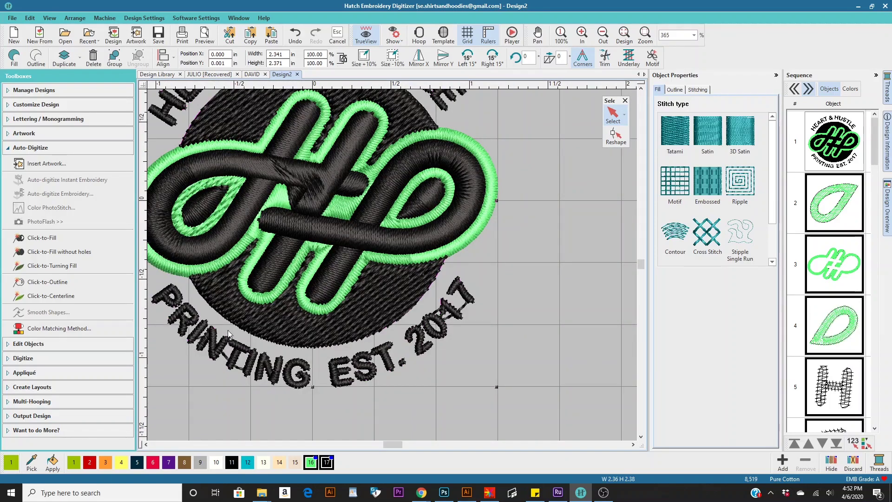
scroll(464, 302, "down", 1)
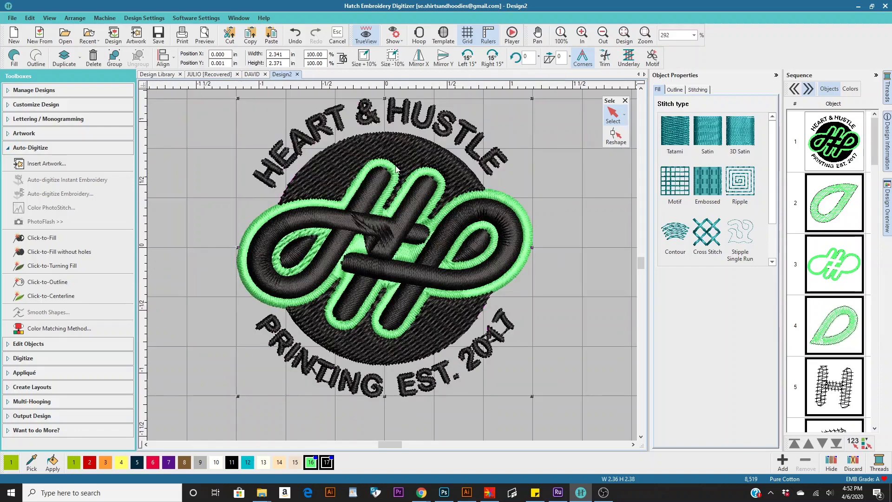
scroll(392, 267, "down", 2)
scroll(400, 303, "up", 2)
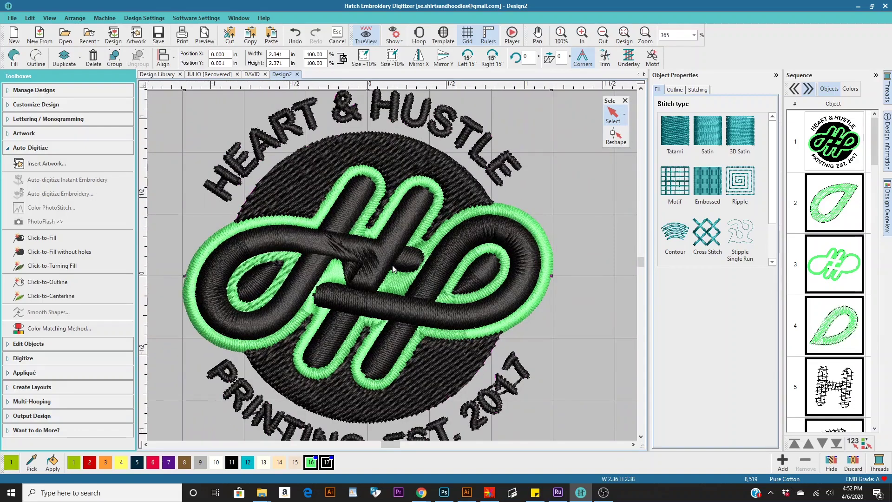
- Try moving the black satin HP monogram aside and deleting it, and undo the changes
left_click(358, 247)
left_click(399, 256)
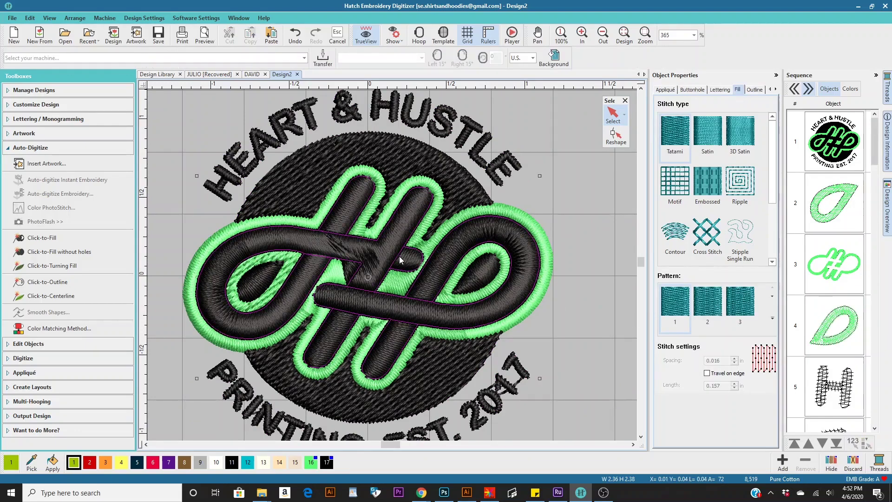
left_click_drag(397, 268, 470, 301)
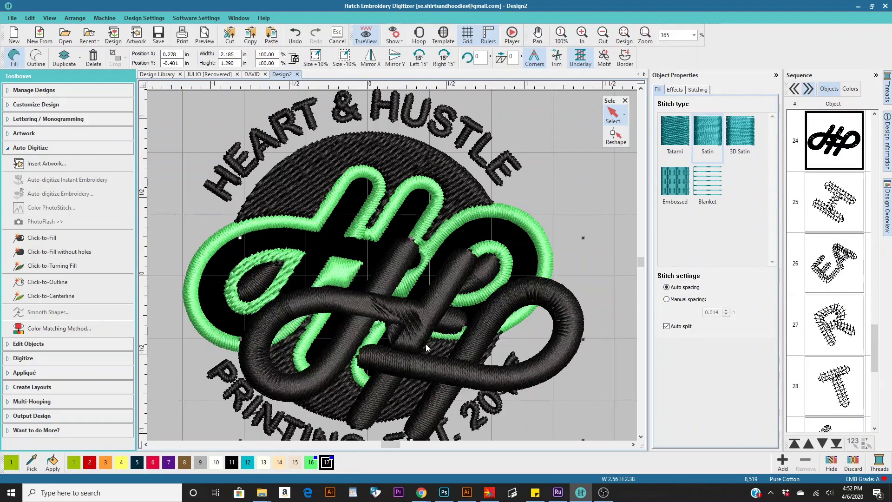
key("Delete")
left_click(412, 284)
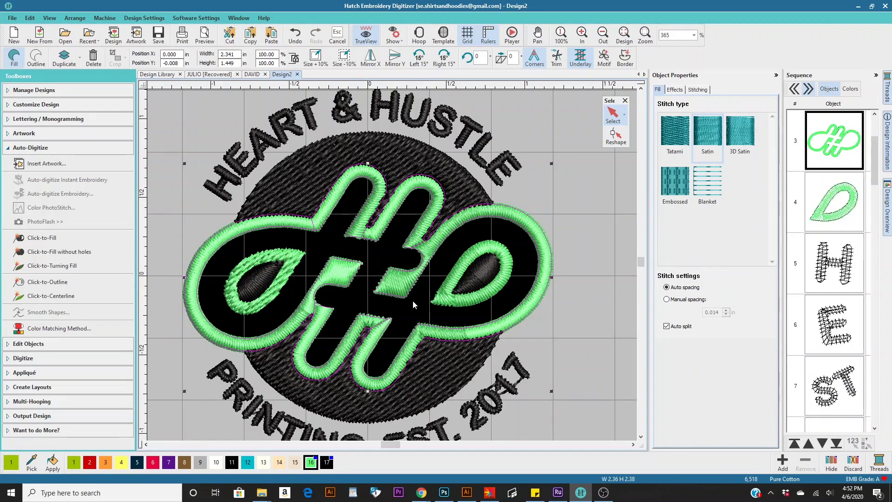
key("ctrl+z")
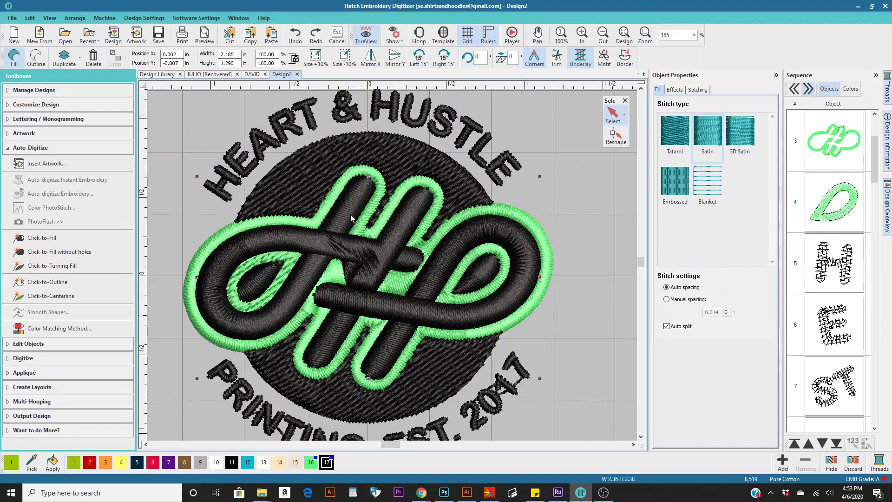
left_click_drag(347, 222, 341, 215)
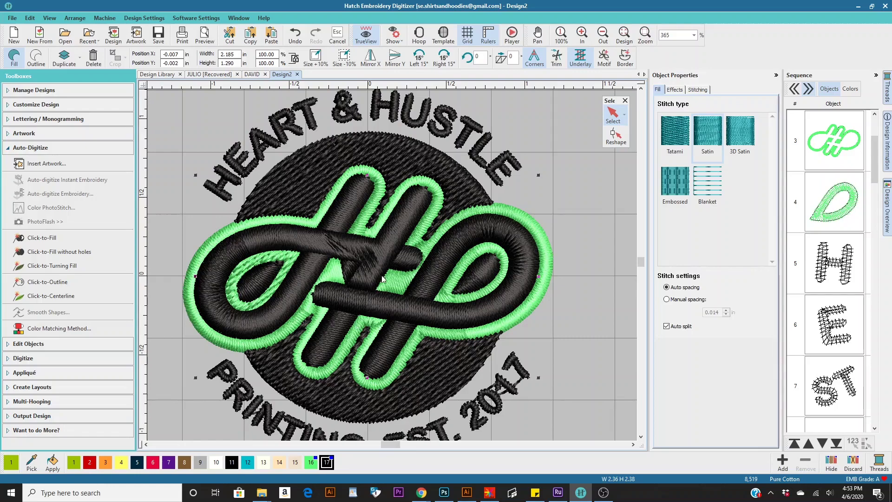
key("ctrl+z")
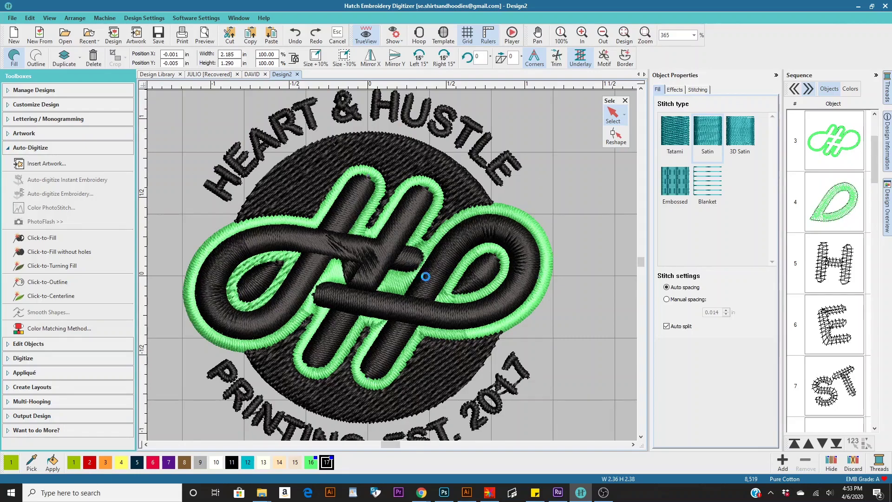
- Delete the stitched HP monogram, its green outlines, the teardrop fills and the circle background sections
key("Delete")
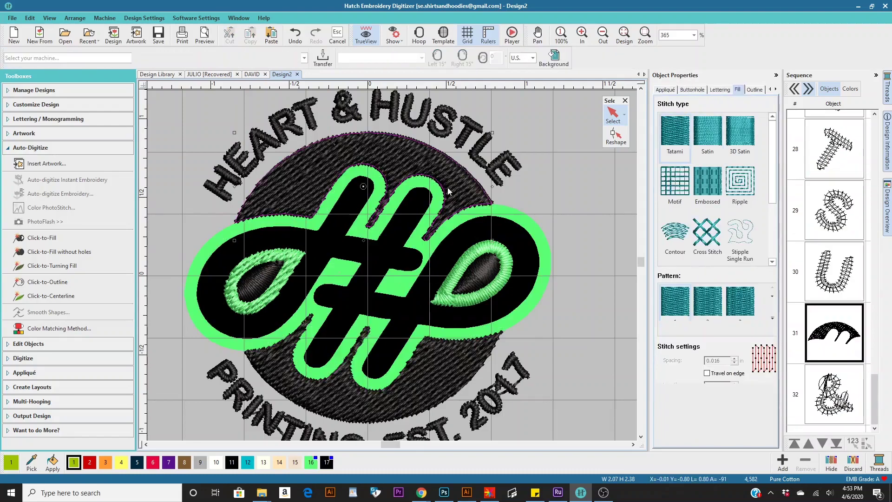
left_click(458, 285)
key("Delete")
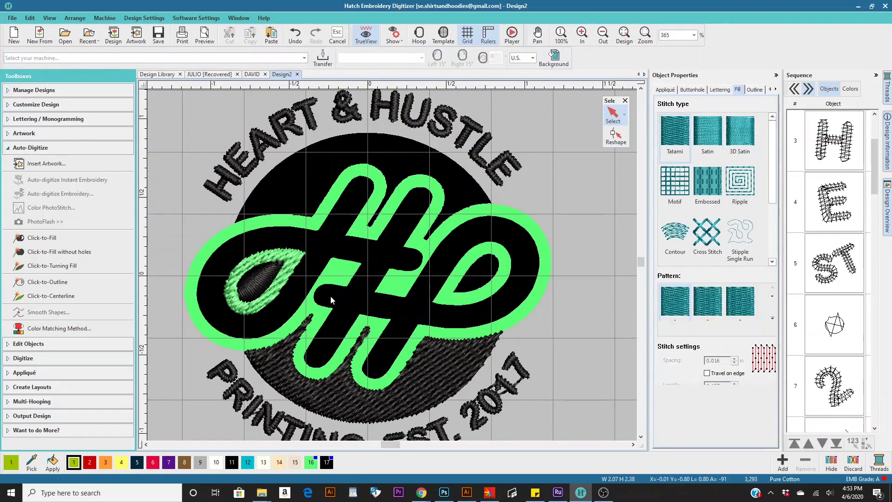
left_click(283, 282)
key("Delete")
key("Delete")
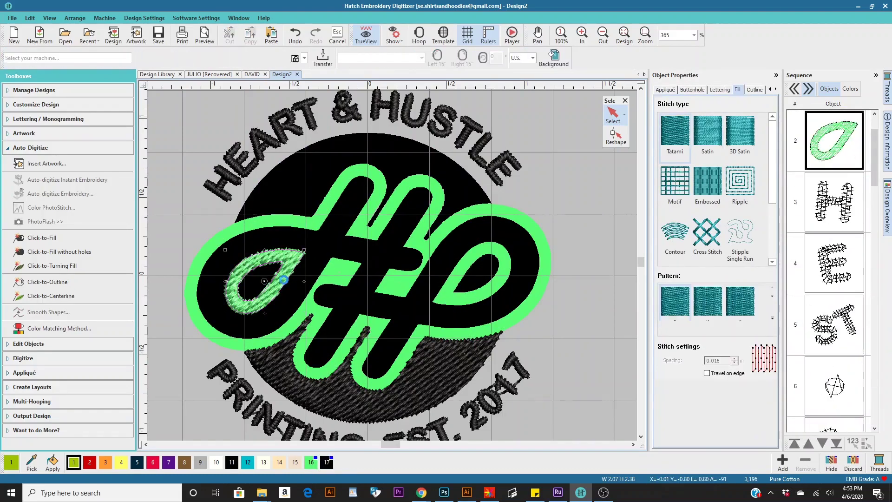
key("Delete")
key("Escape")
scroll(412, 374, "down", 1)
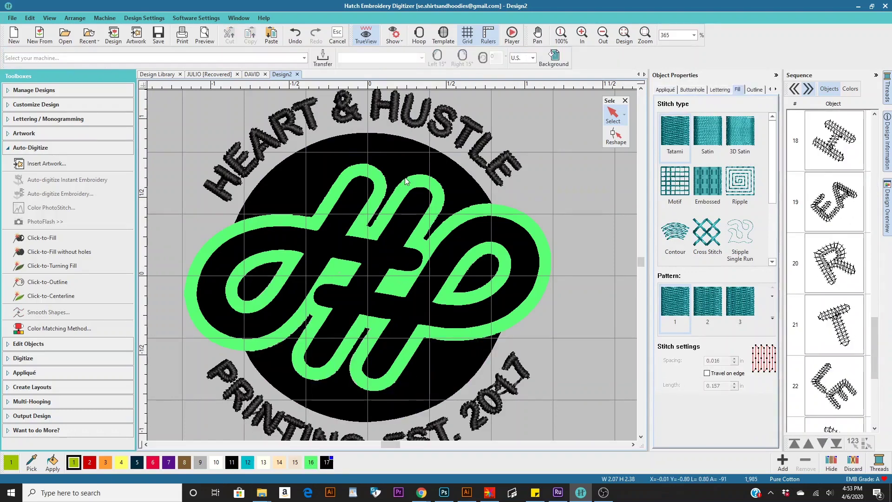
scroll(381, 258, "down", 1)
scroll(335, 180, "down", 2)
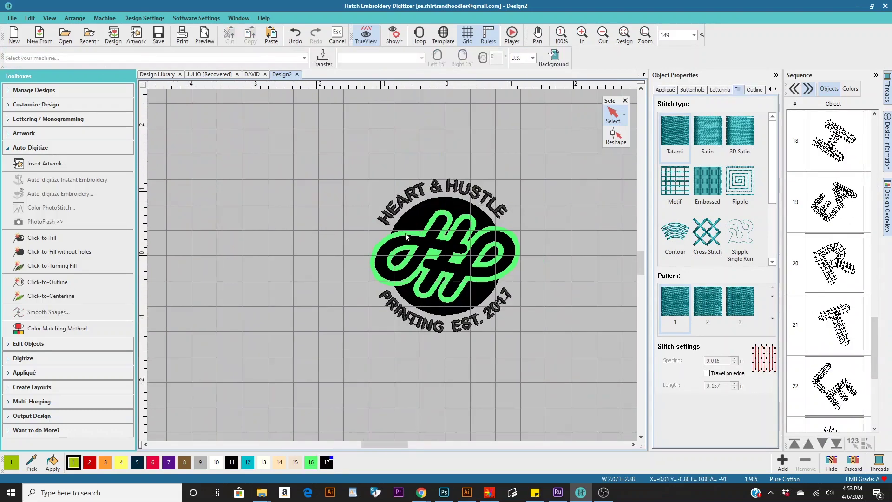
- Lock the logo artwork and delete all remaining auto-digitized stitch objects
key("ctrl+a")
right_click(449, 235)
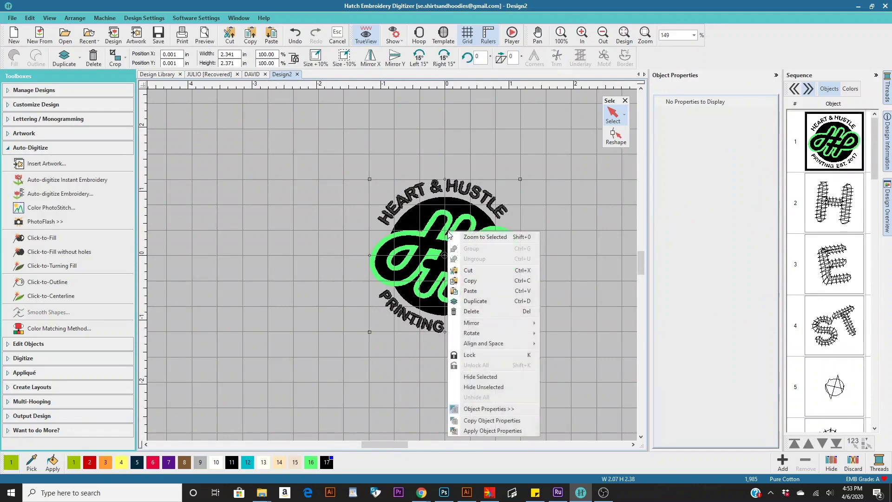
left_click(484, 359)
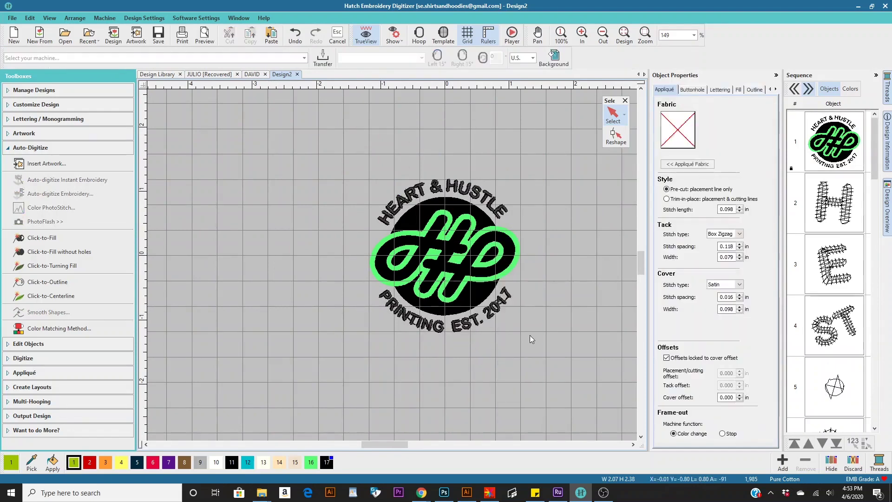
key("ctrl+a")
key("Delete")
- Digitize a tatami-filled circle about 1.86 in in diameter over the logo's black disc, starting from its center
scroll(435, 234, "up", 3)
scroll(393, 264, "down", 1)
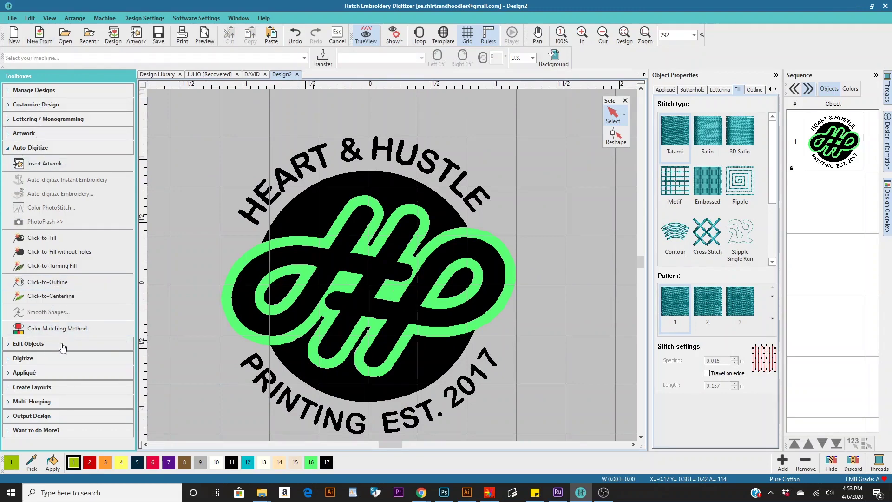
left_click(43, 359)
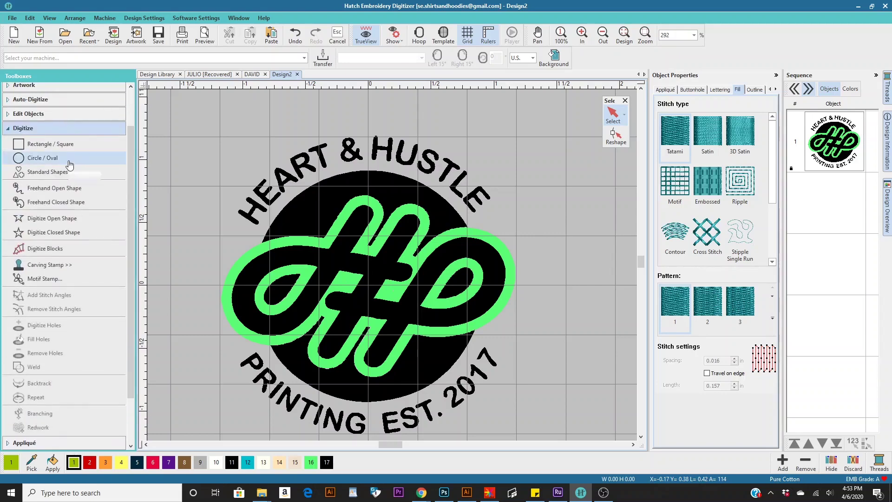
left_click(41, 158)
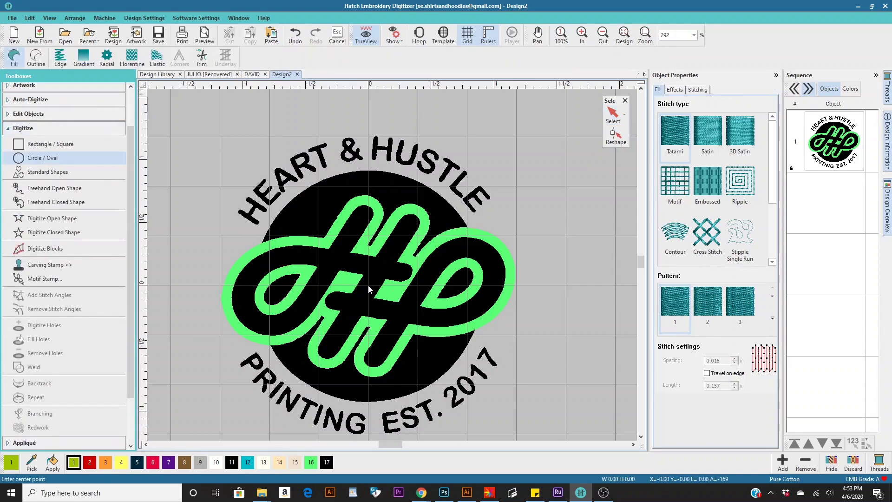
scroll(370, 289, "up", 3)
left_click(393, 264)
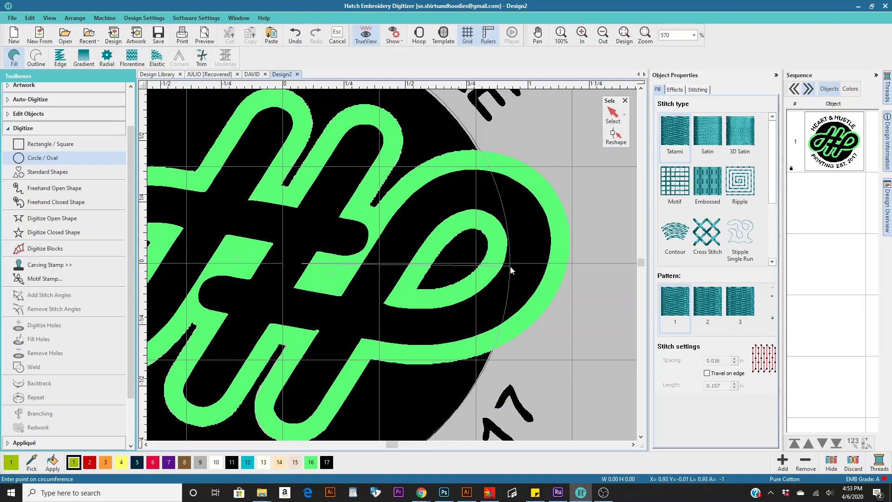
left_click(510, 266)
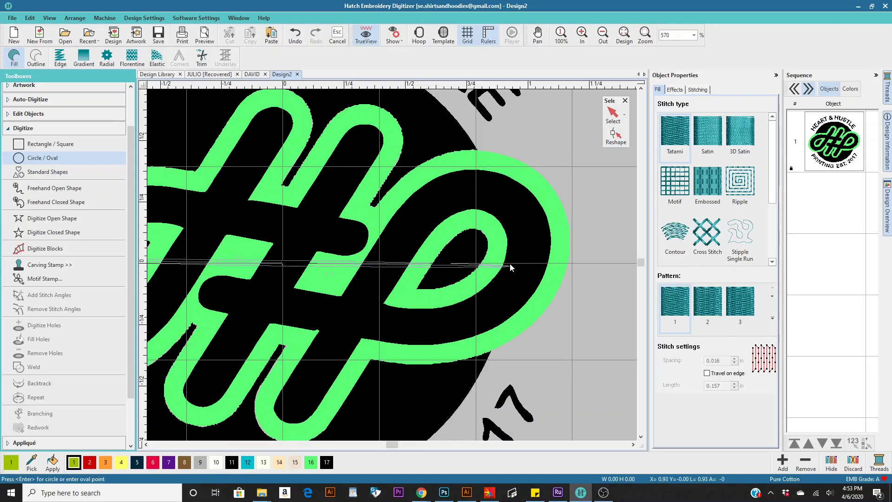
key("Return")
key("0")
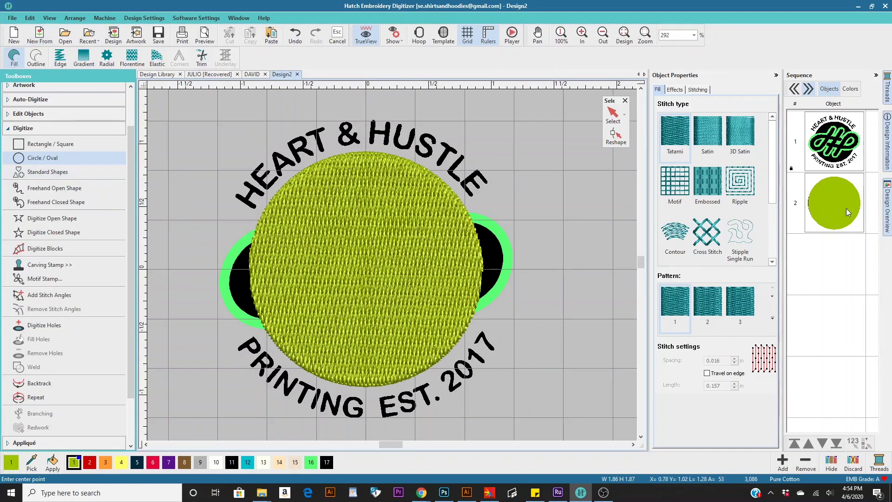
- Delete the filled circle covering the logo artwork
left_click(613, 114)
left_click(434, 264)
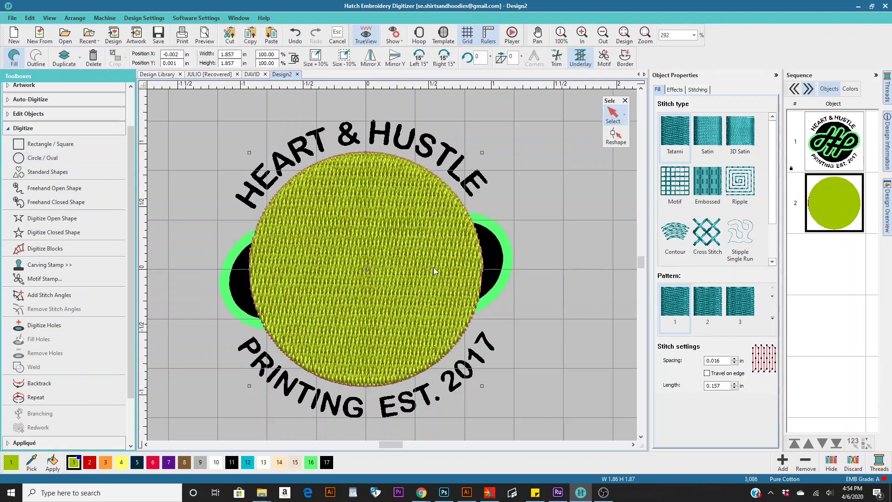
key("Delete")
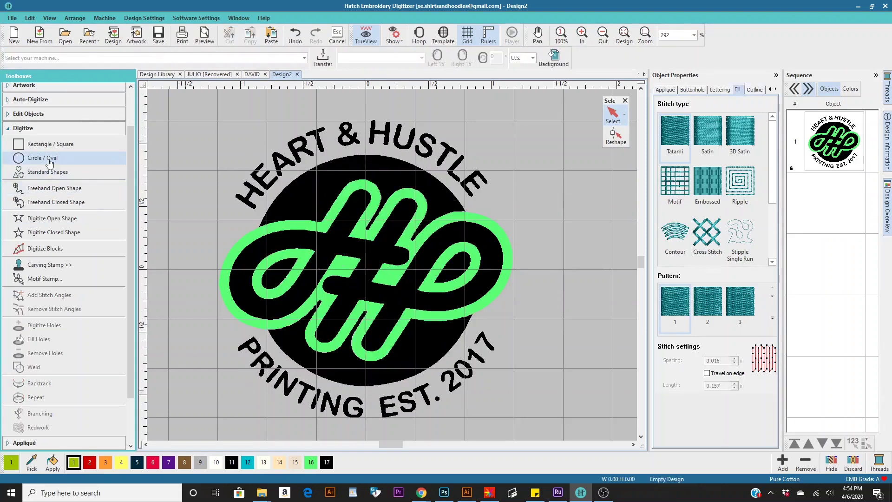
- Digitize a tatami-filled circle about 0.79 in in diameter, centered on the logo at the grid origin
left_click(42, 158)
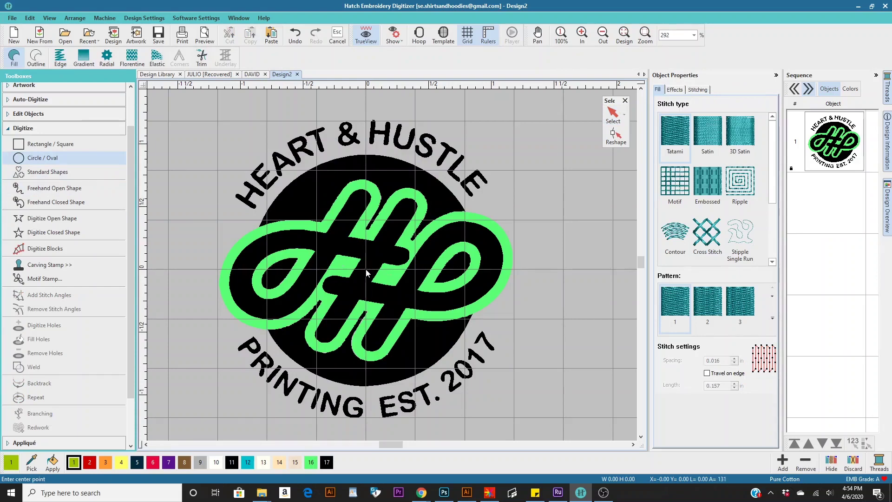
scroll(368, 273, "up", 5)
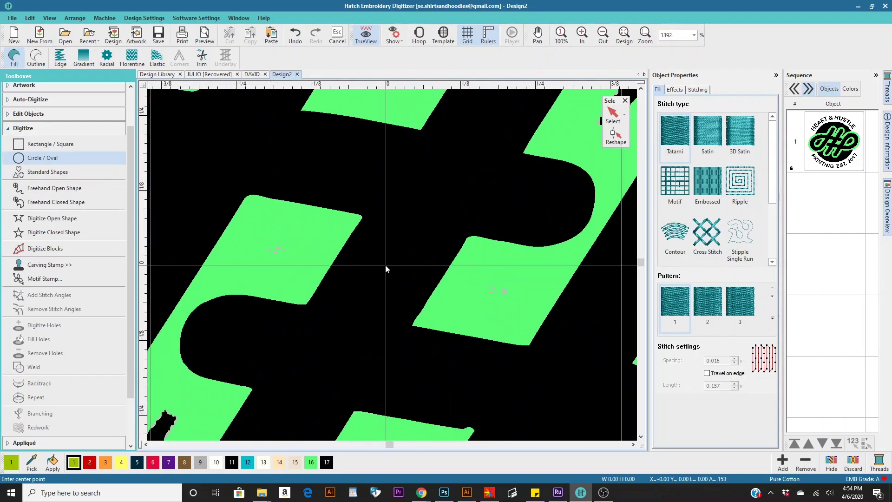
left_click(386, 269)
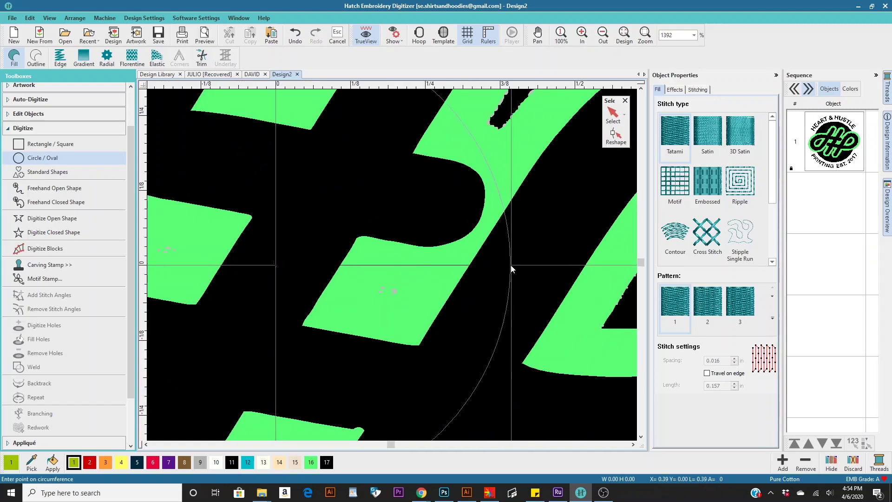
left_click(511, 265)
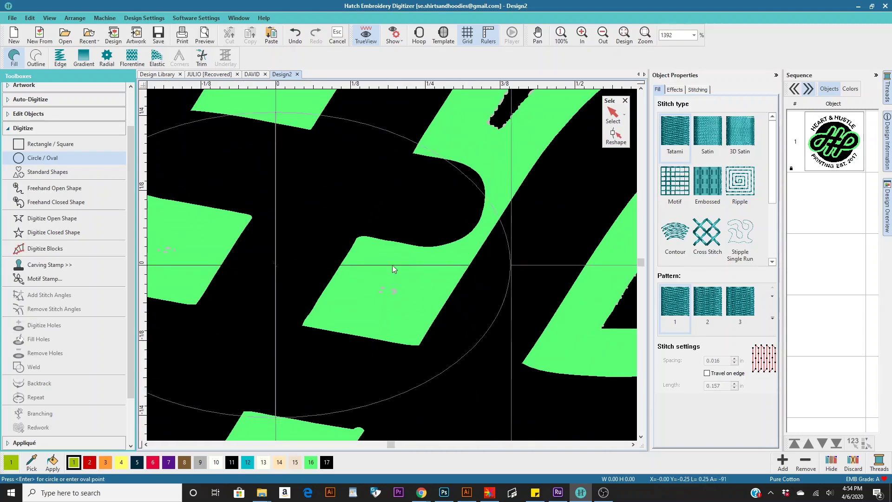
scroll(393, 265, "down", 1)
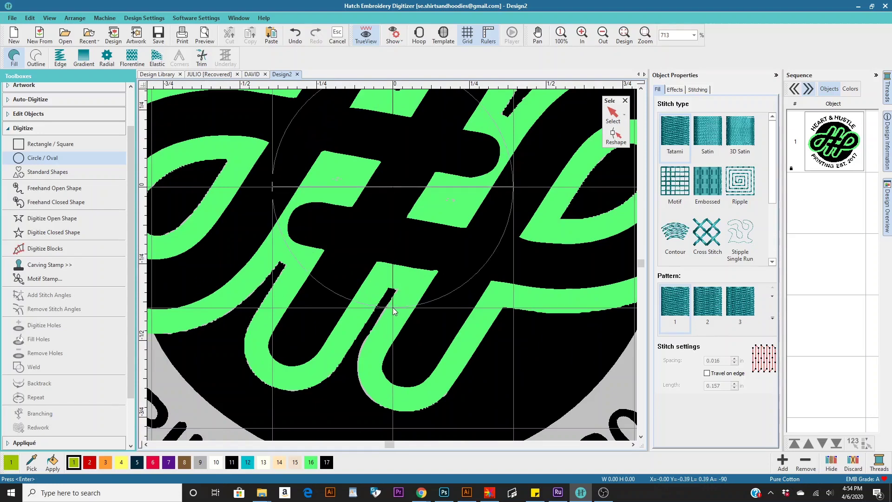
key("Return")
scroll(393, 265, "down", 1)
scroll(393, 268, "down", 1)
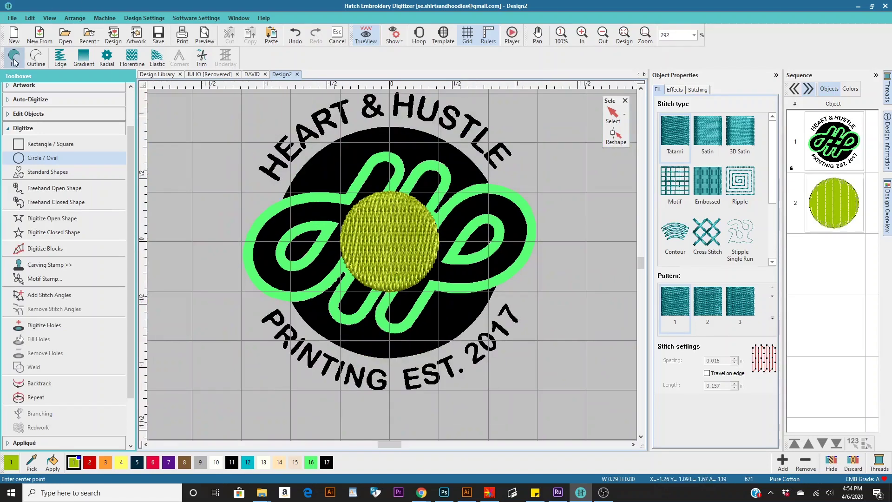
- Scale the filled circle to about 1.86 in to cover the logo's black disc and convert it to a single-run outline
left_click(612, 114)
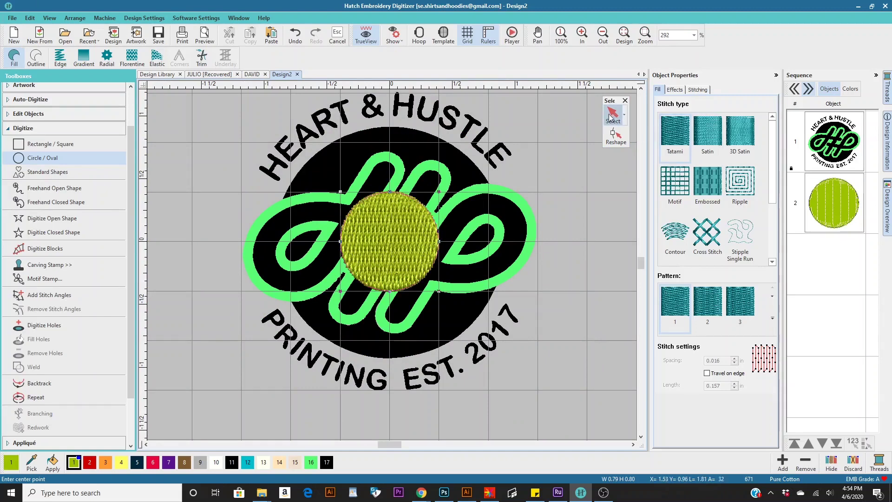
left_click(412, 270)
left_click_drag(440, 292, 507, 358)
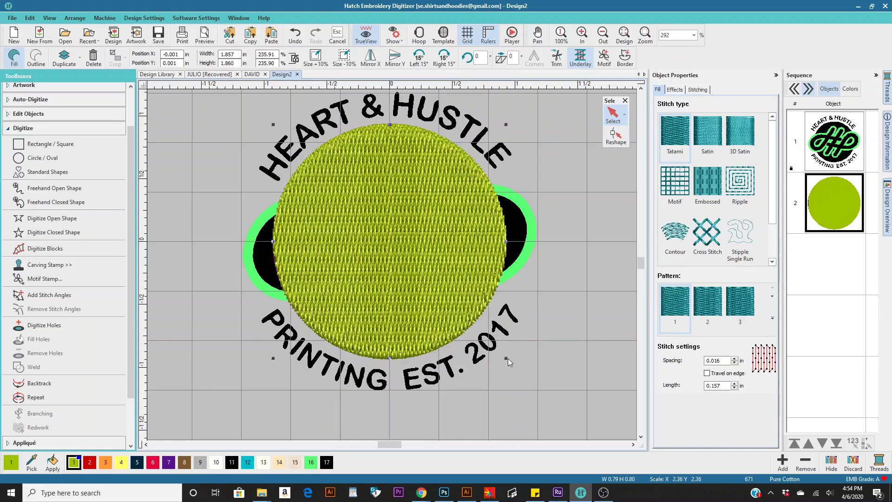
left_click(36, 58)
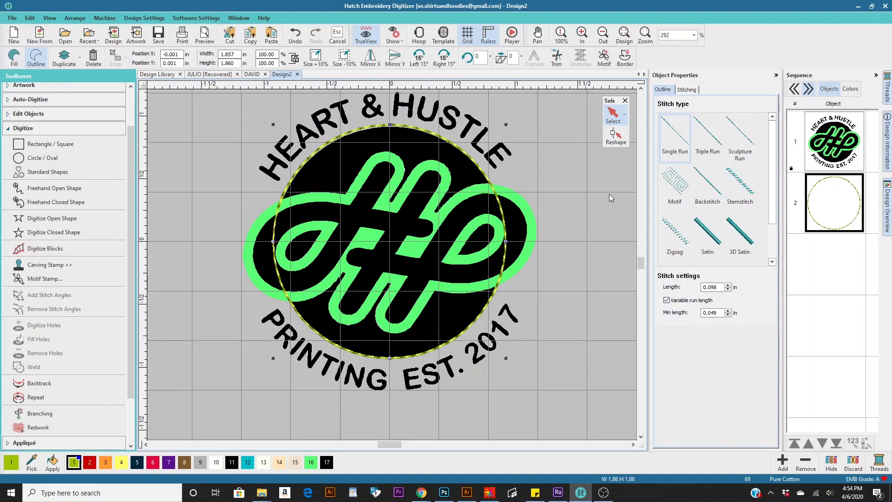
left_click(589, 295)
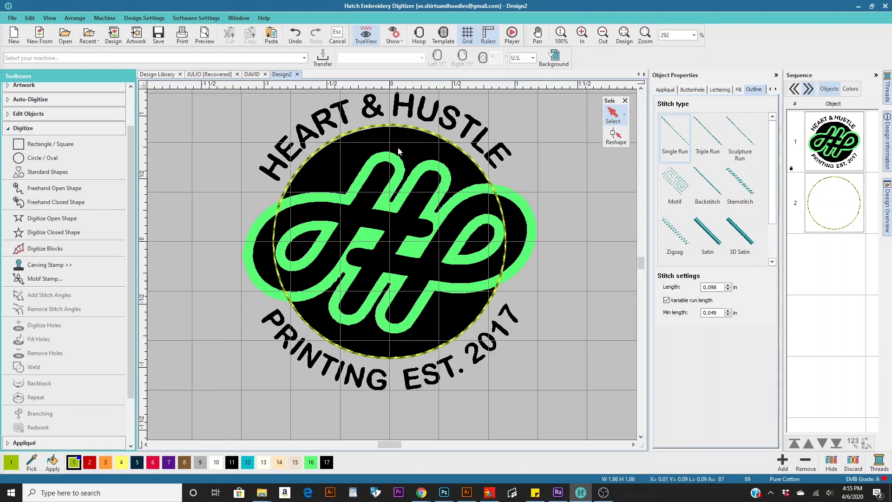
- Examine the edges and narrow gaps of the green HP monogram outline in the artwork
scroll(399, 195, "down", 1)
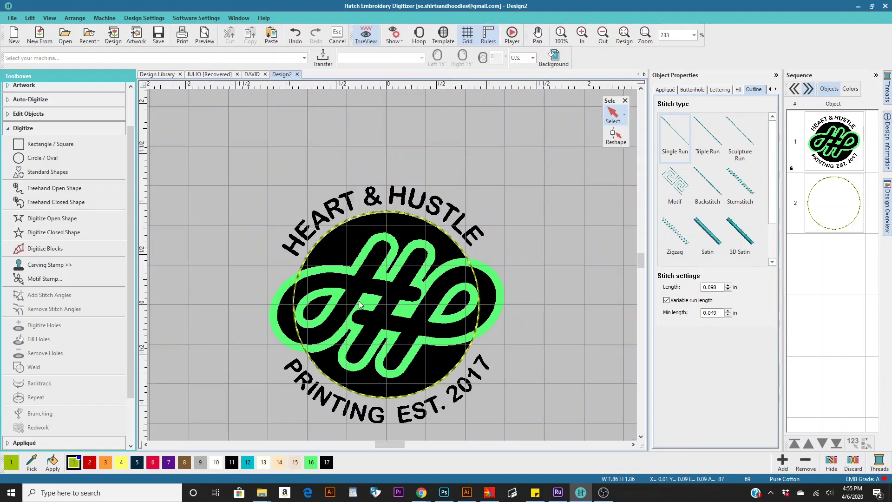
scroll(360, 304, "up", 3)
scroll(392, 266, "down", 1)
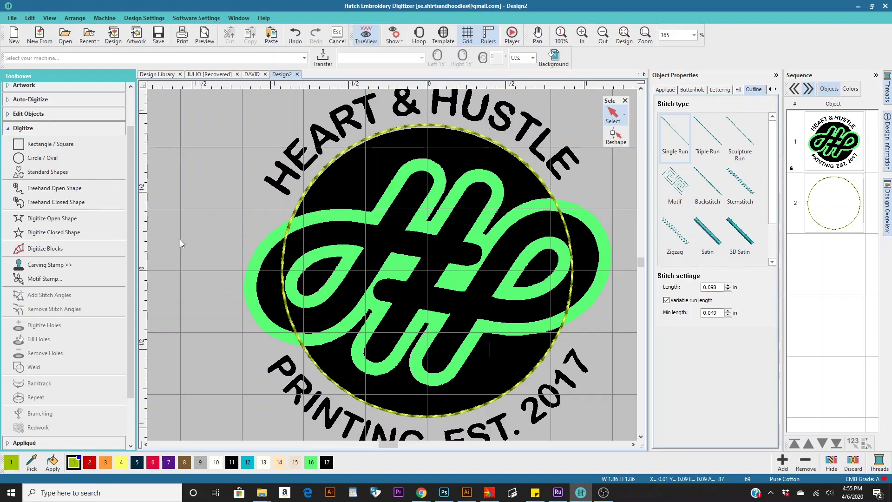
left_click(54, 233)
scroll(394, 265, "up", 5)
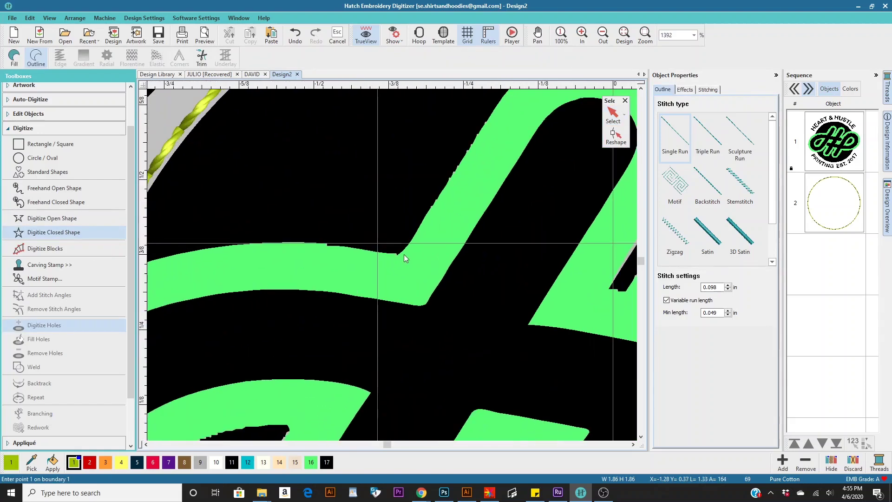
scroll(404, 256, "down", 2)
scroll(391, 267, "down", 1)
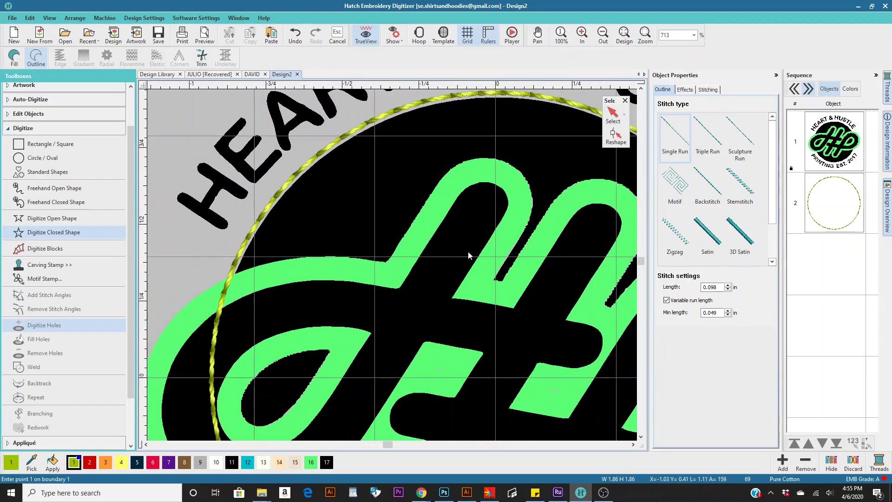
scroll(392, 268, "up", 3)
scroll(393, 269, "down", 5)
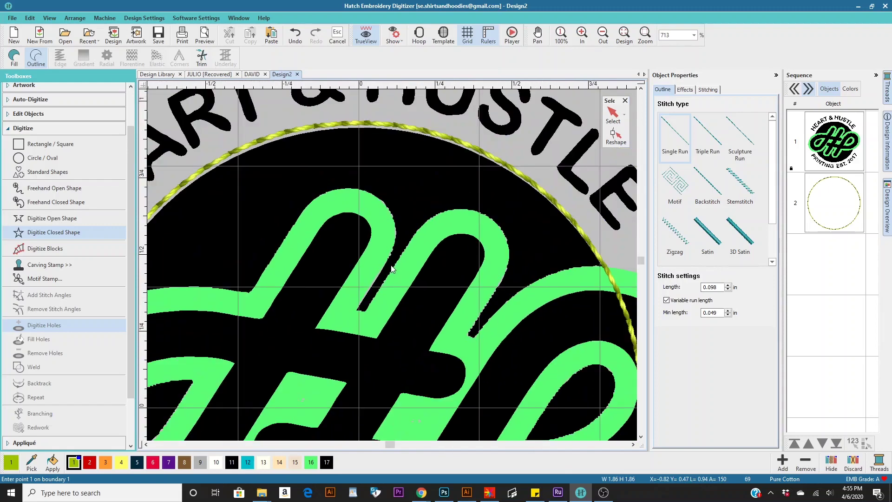
scroll(393, 270, "down", 1)
scroll(393, 270, "up", 4)
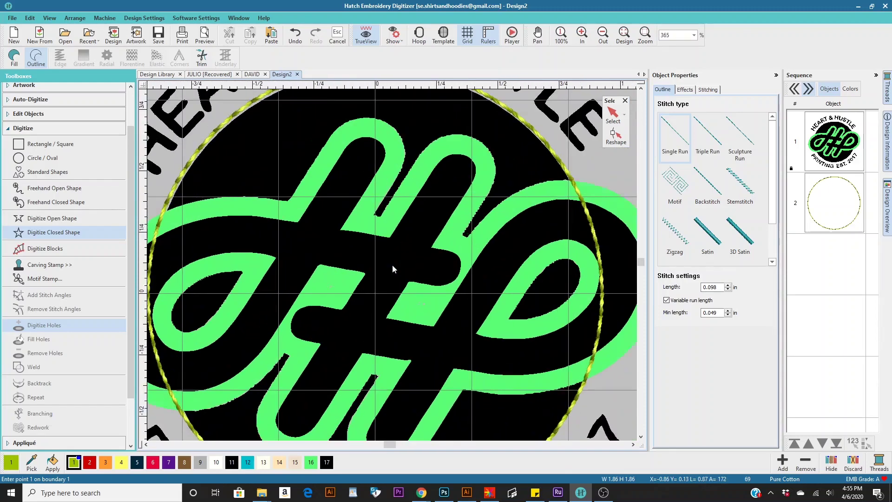
scroll(392, 269, "down", 3)
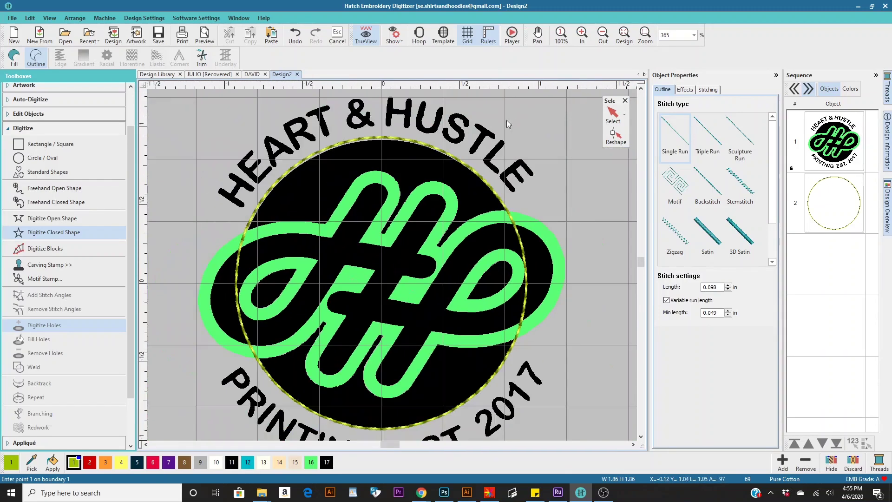
left_click(613, 114)
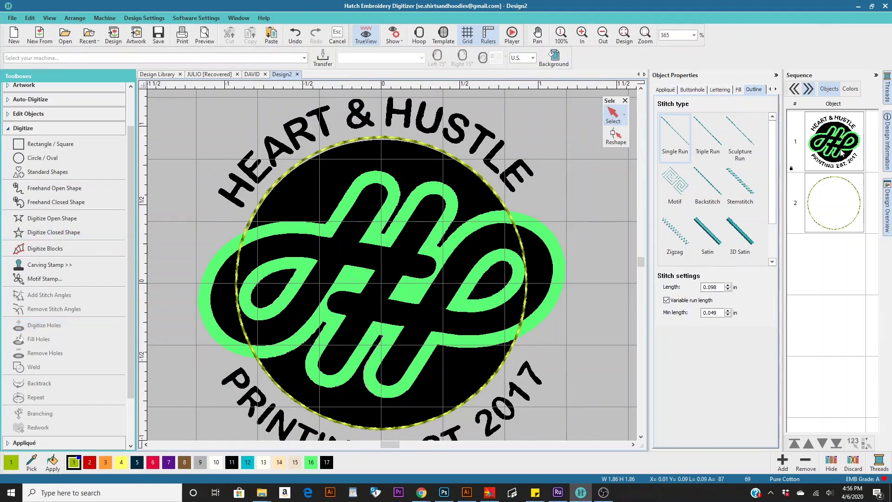
- Unlock the green logo artwork and delete it, keeping the circle outline
right_click(800, 149)
left_click(827, 283)
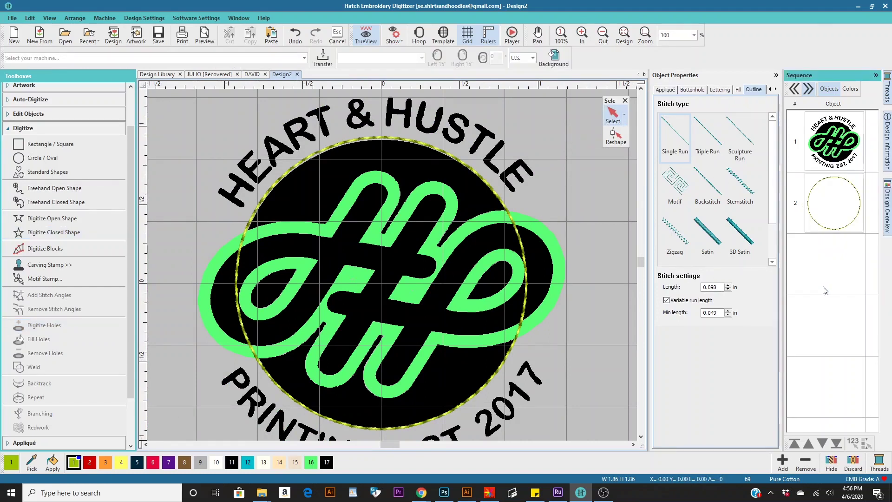
right_click(408, 247)
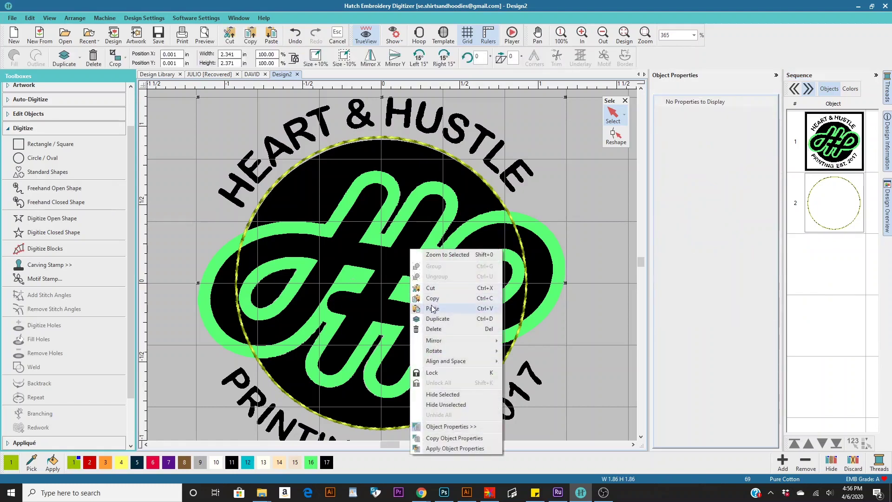
left_click(442, 329)
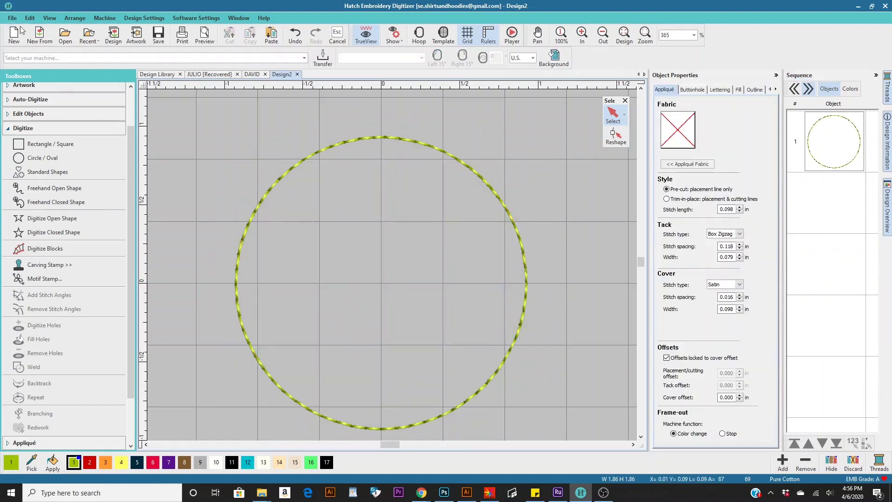
- Try to insert the EDITED artwork file from the H&H PRINTING folder
left_click(135, 35)
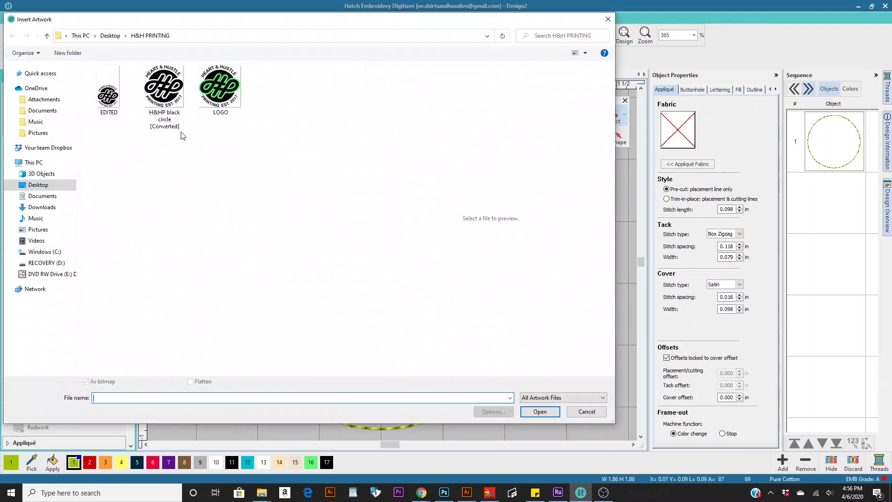
double_click(108, 91)
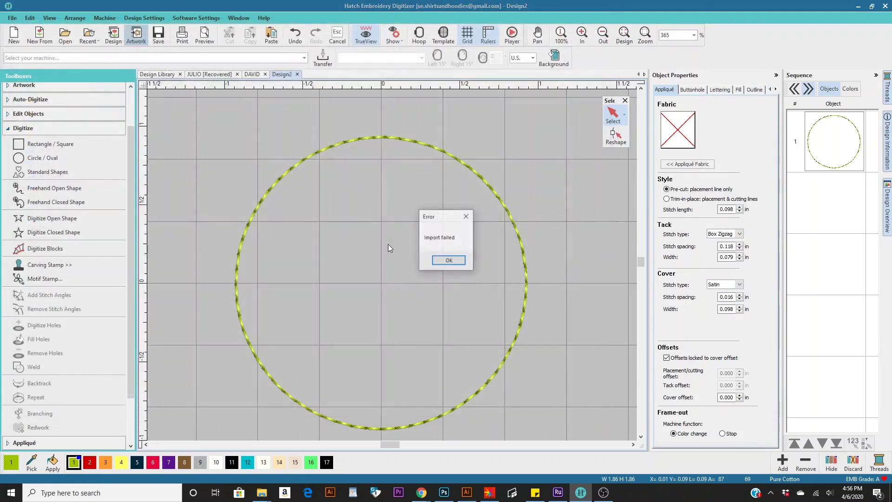
left_click(439, 261)
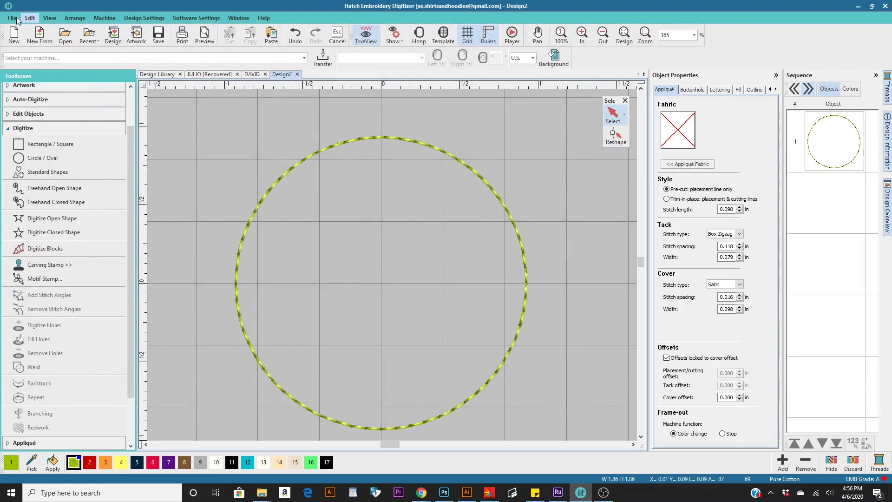
left_click(136, 35)
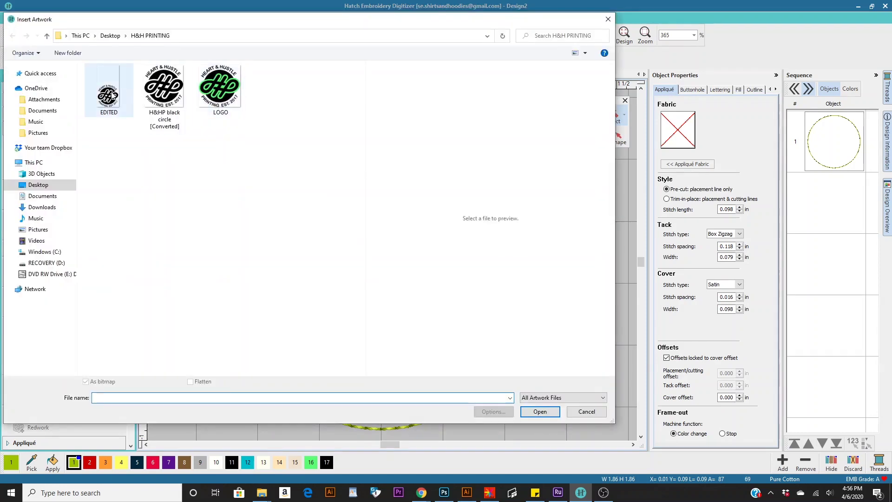
double_click(110, 91)
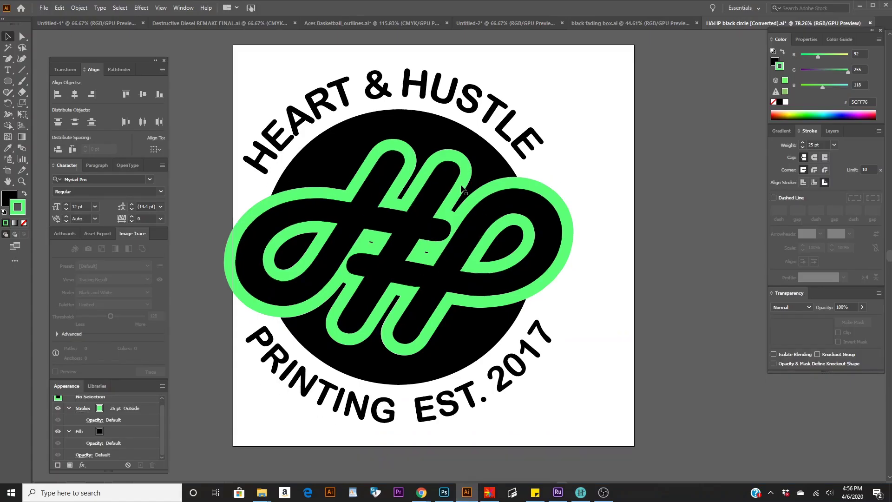
left_click(43, 8)
mouse_move(116, 171)
left_click(195, 181)
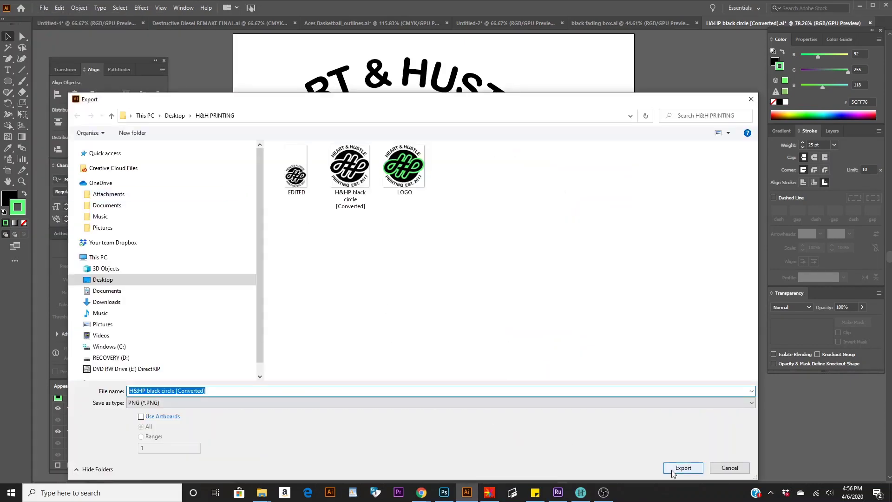
left_click(717, 468)
left_click(581, 492)
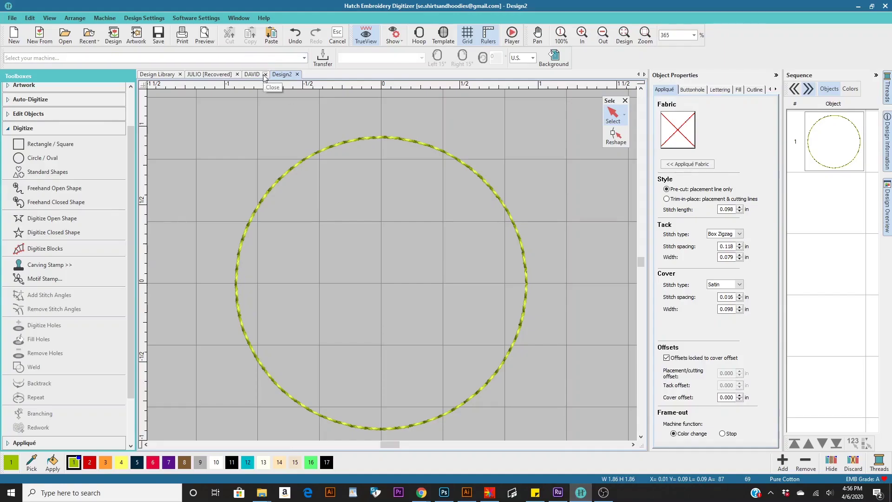
- Close the unneeded design beside Design2 and insert the EDITED artwork from the H&H PRINTING folder
left_click(448, 266)
left_click(136, 34)
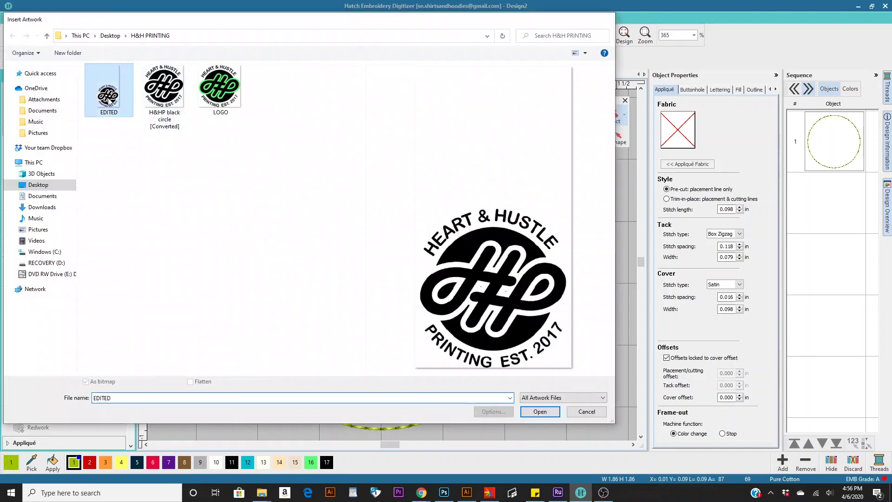
key("Return")
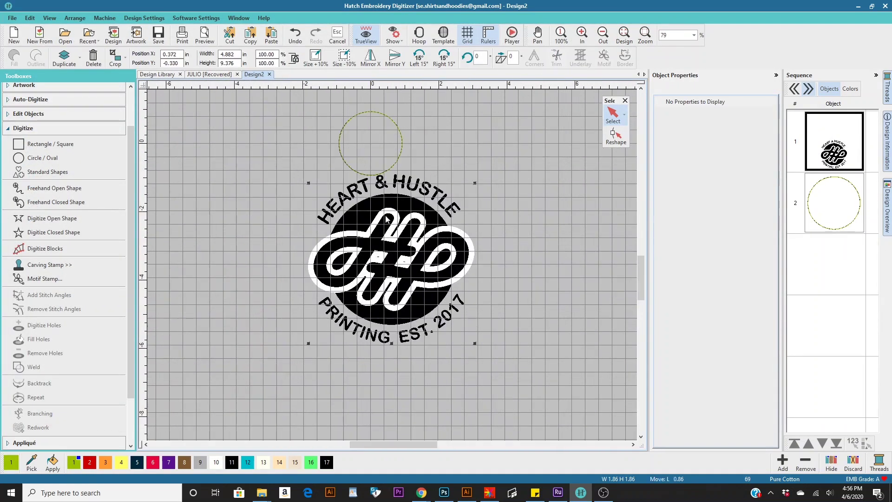
- Move the inserted logo artwork onto the circle outline and scale it proportionally to about 2.34 in wide
left_click_drag(400, 277, 381, 148)
scroll(460, 288, "up", 3)
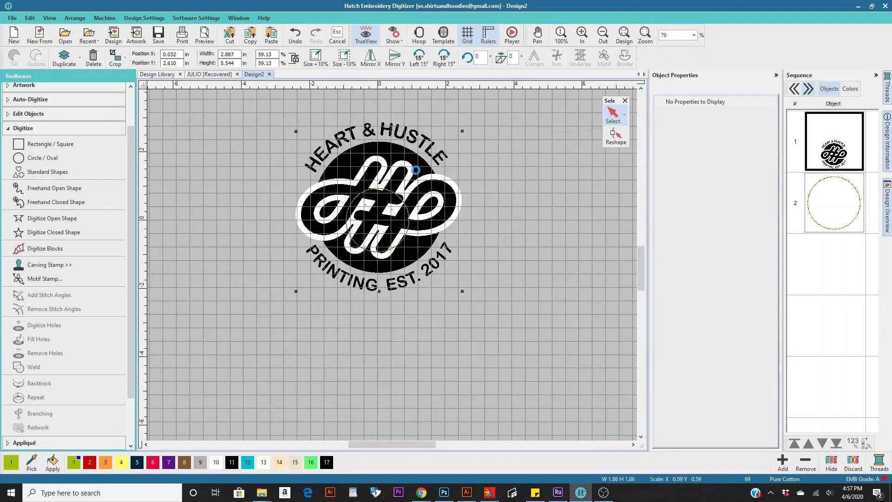
left_click_drag(462, 290, 420, 265)
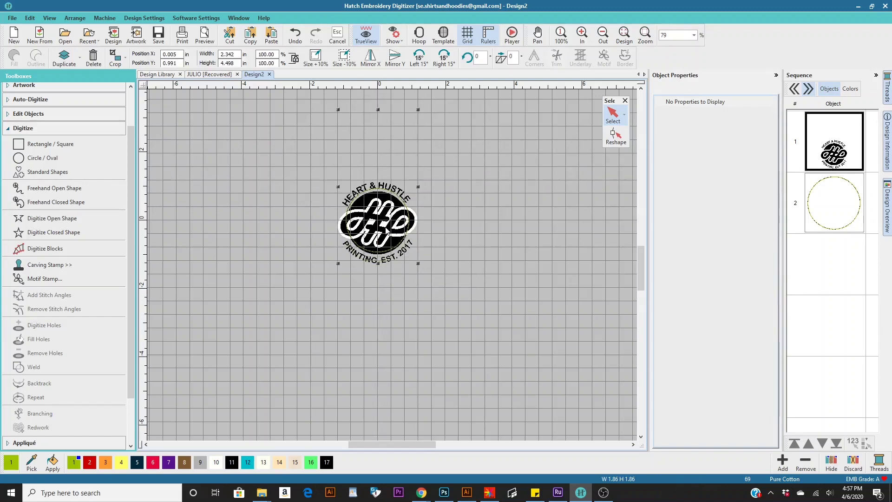
scroll(389, 223, "up", 5)
scroll(392, 260, "down", 1)
- Align the circle outline with the logo's black disc, at about Y -0.080 in, and lock the logo artwork
left_click(400, 175)
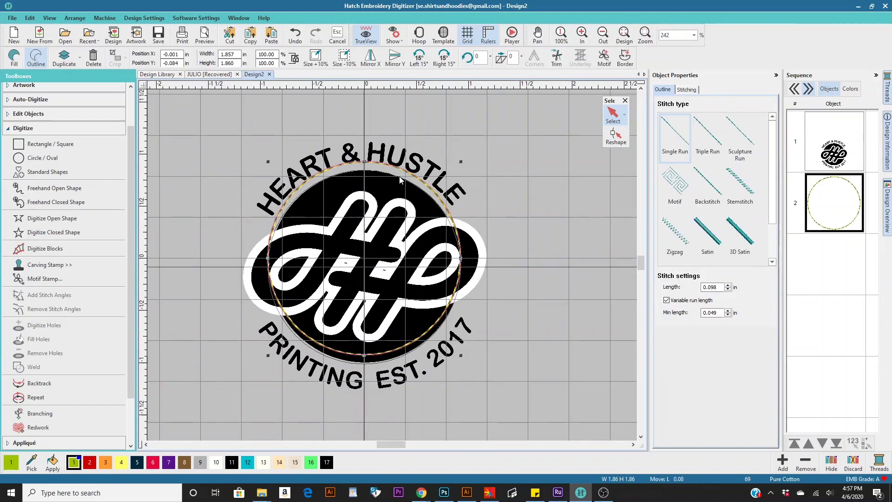
left_click_drag(400, 176, 402, 179)
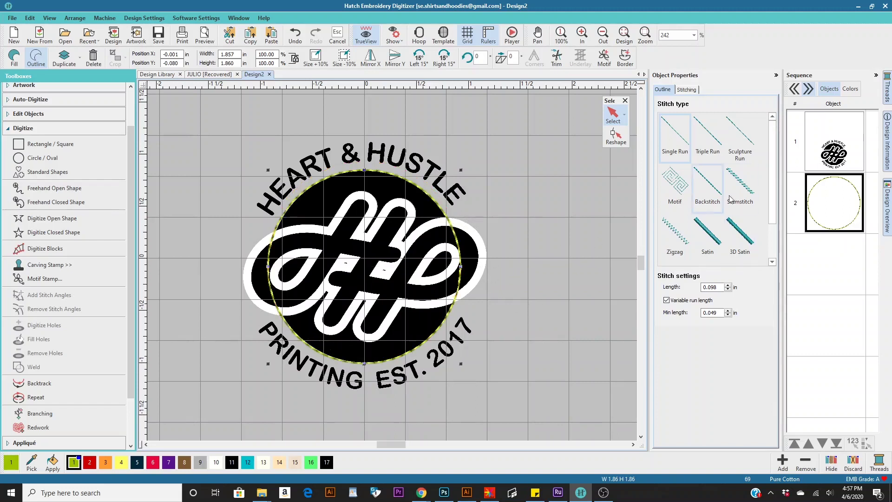
right_click(438, 177)
left_click(468, 303)
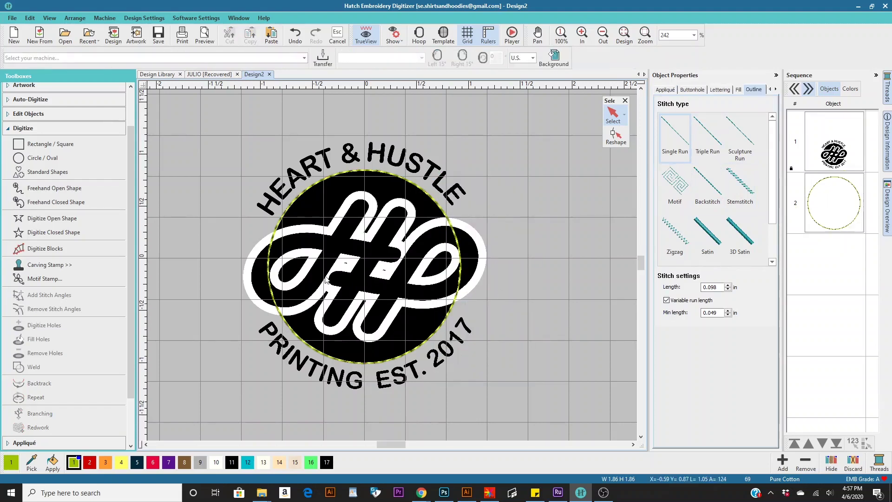
scroll(326, 278, "up", 5)
scroll(509, 210, "down", 3)
scroll(415, 249, "up", 1)
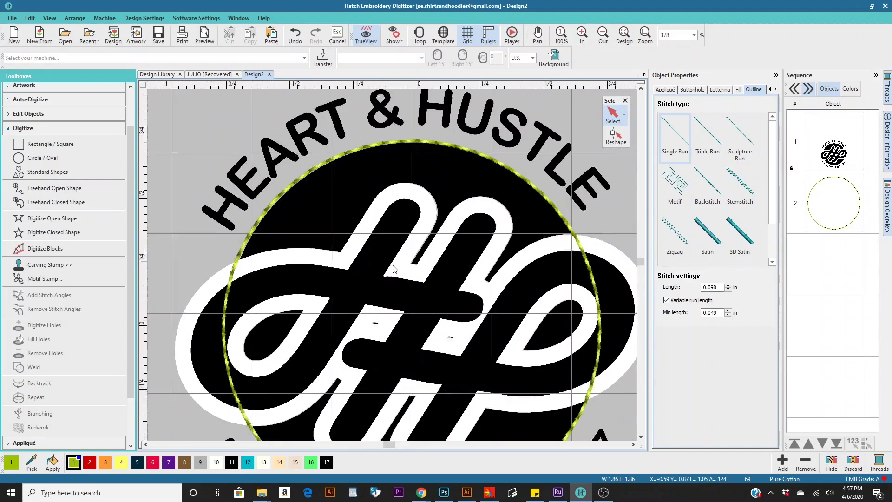
scroll(393, 268, "up", 2)
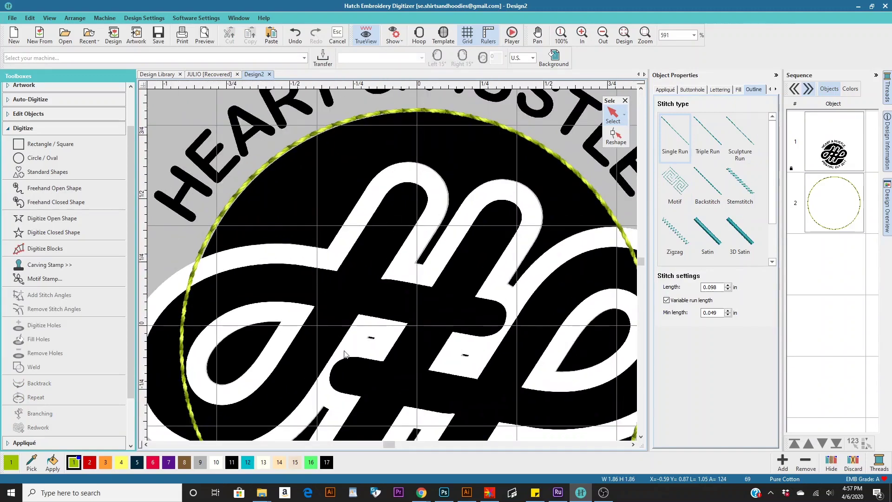
scroll(393, 264, "up", 1)
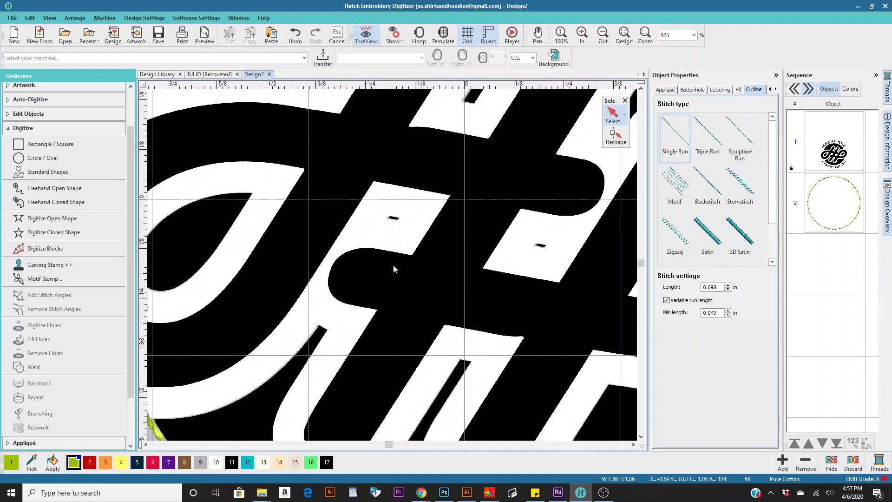
scroll(393, 269, "down", 3)
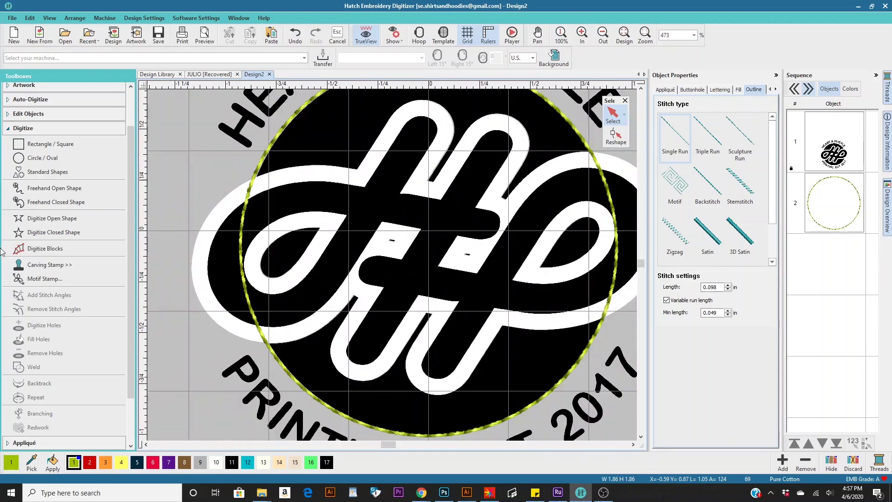
- Digitize a small five-point closed test shape on the empty area just outside the logo's left loop
left_click(51, 232)
scroll(393, 269, "up", 5)
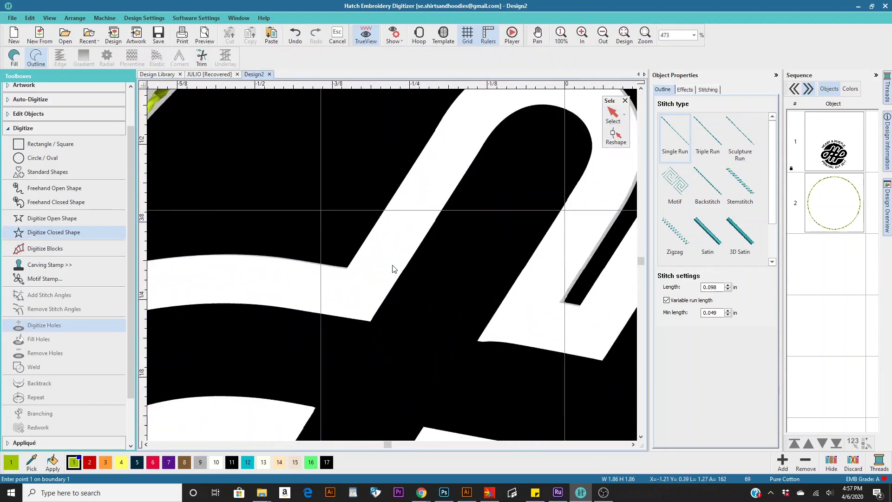
scroll(394, 269, "up", 1)
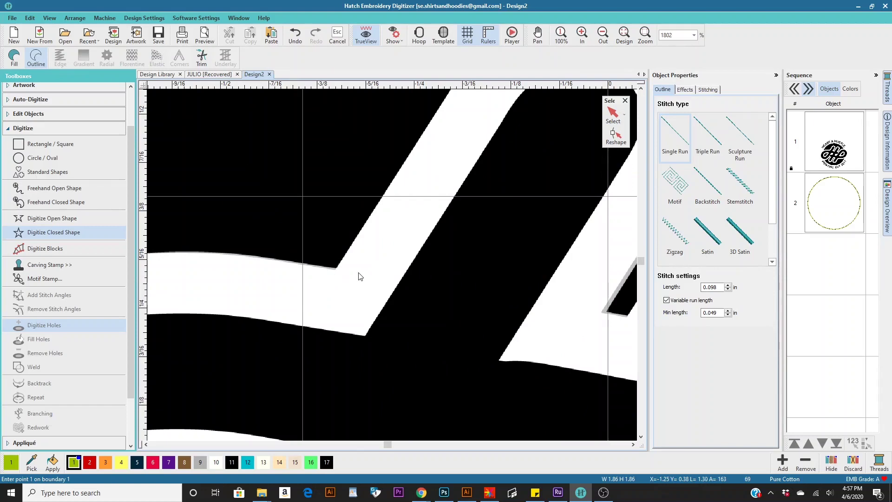
scroll(359, 277, "down", 3)
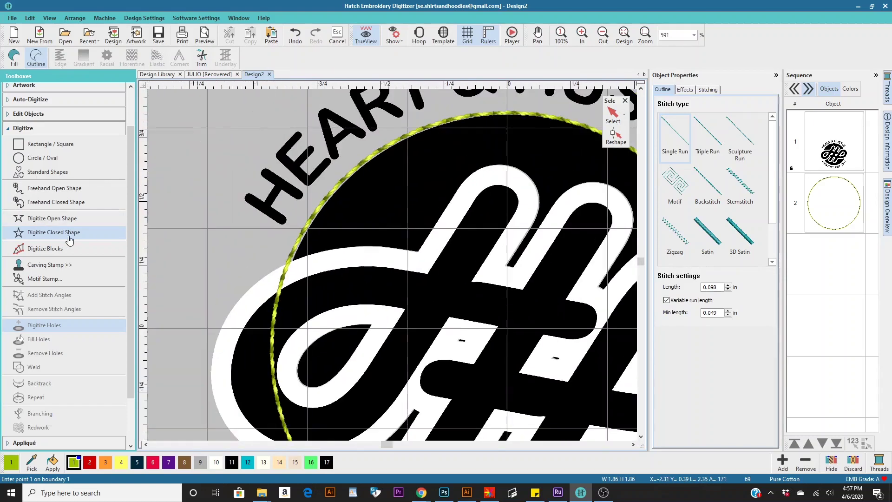
left_click(208, 230)
left_click(196, 305)
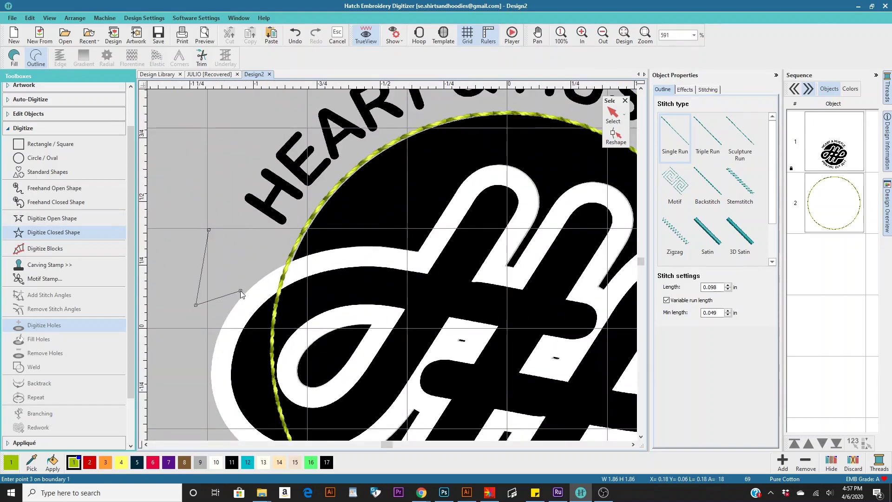
left_click(240, 290)
left_click(255, 251)
left_click(222, 244)
key("Return")
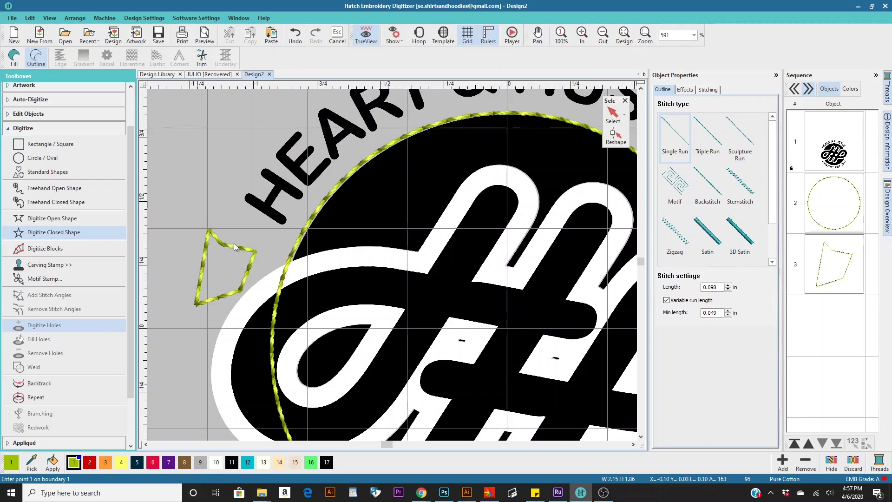
- Convert the small test shape from an outline to a Tatami fill and delete it
left_click(14, 58)
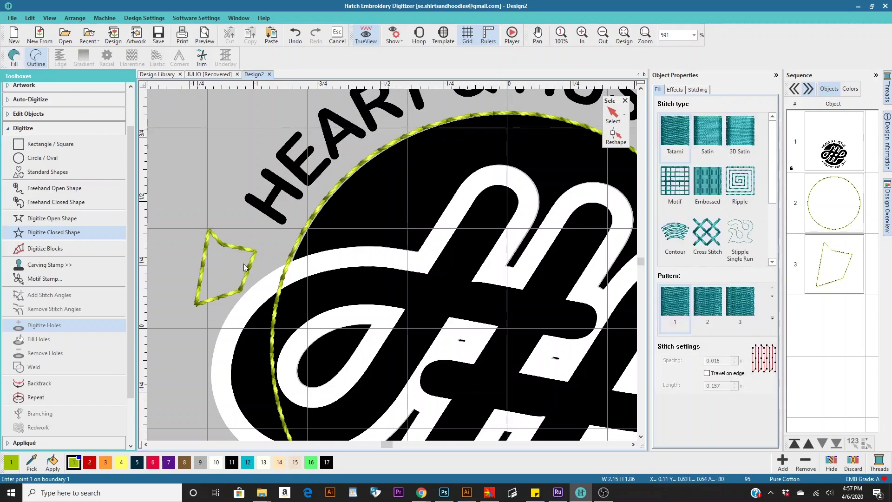
key("Escape")
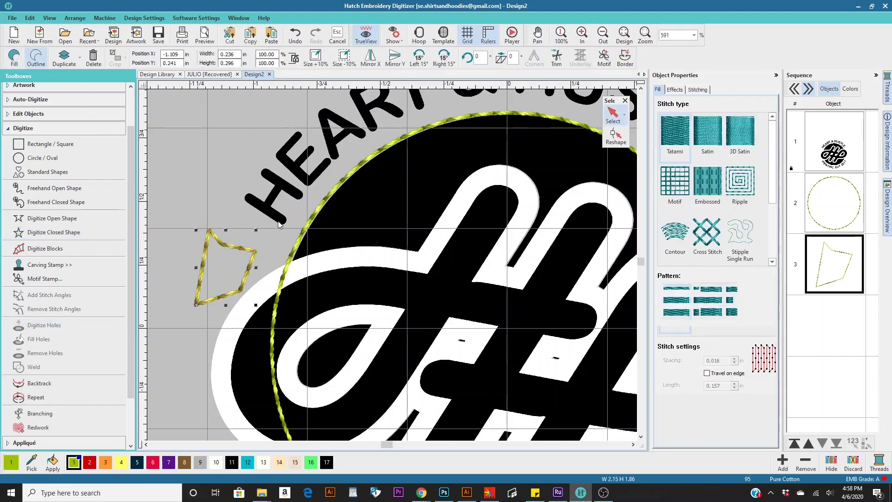
left_click(14, 58)
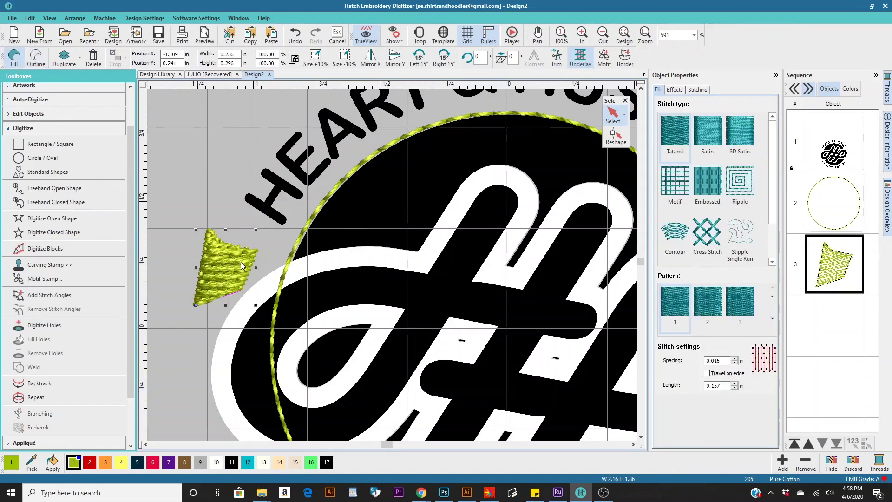
key("Delete")
scroll(431, 275, "down", 3)
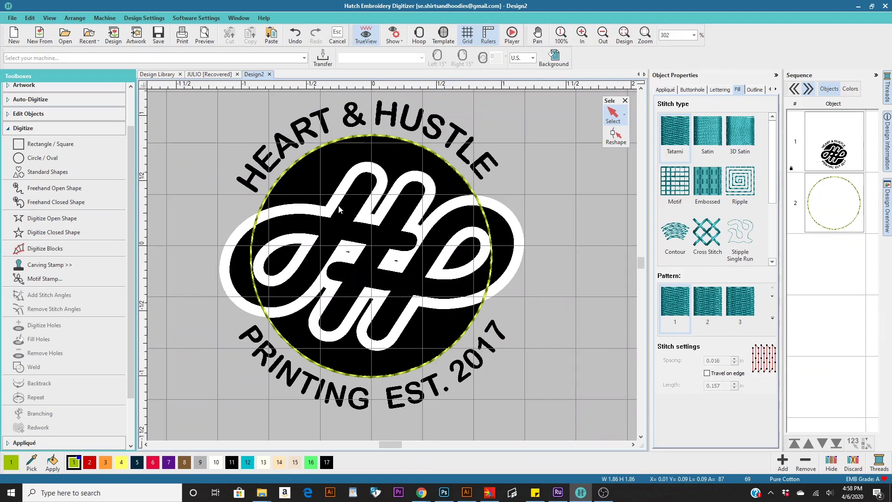
- Start a filled closed shape at the monogram's upper-left notch and trace the outer white edge around the first upper stroke
scroll(393, 268, "up", 4)
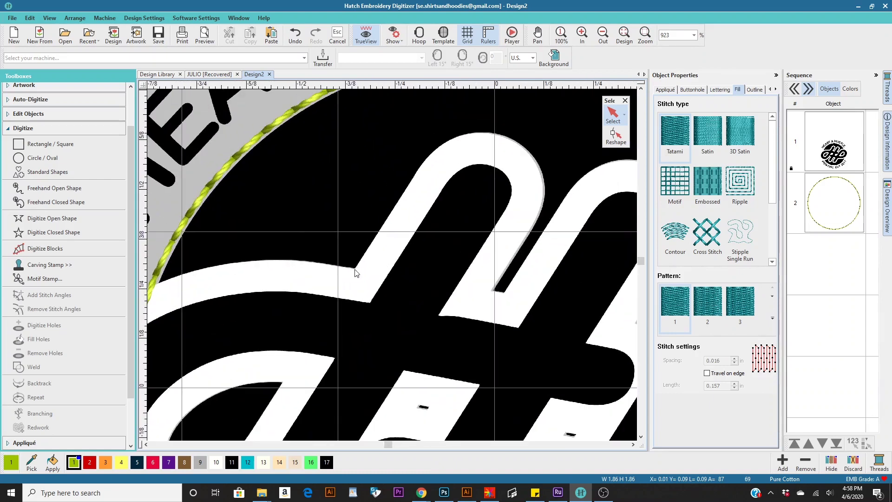
left_click(53, 231)
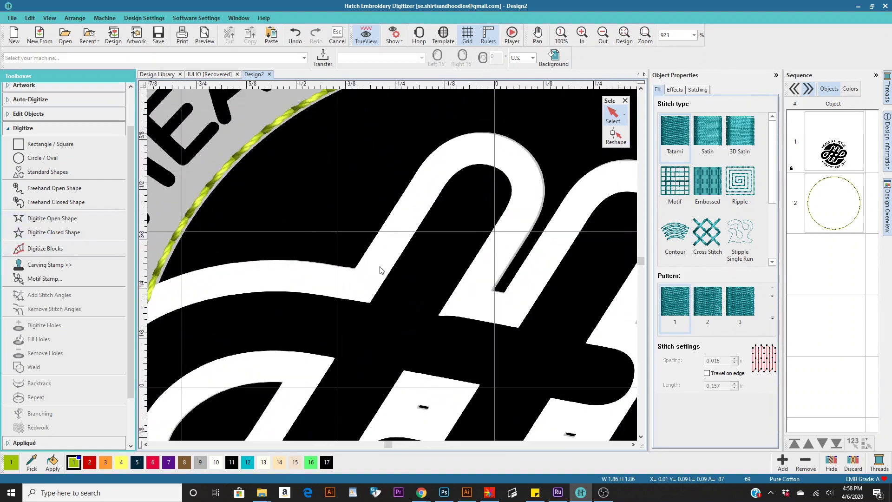
left_click(355, 268)
left_click(401, 196)
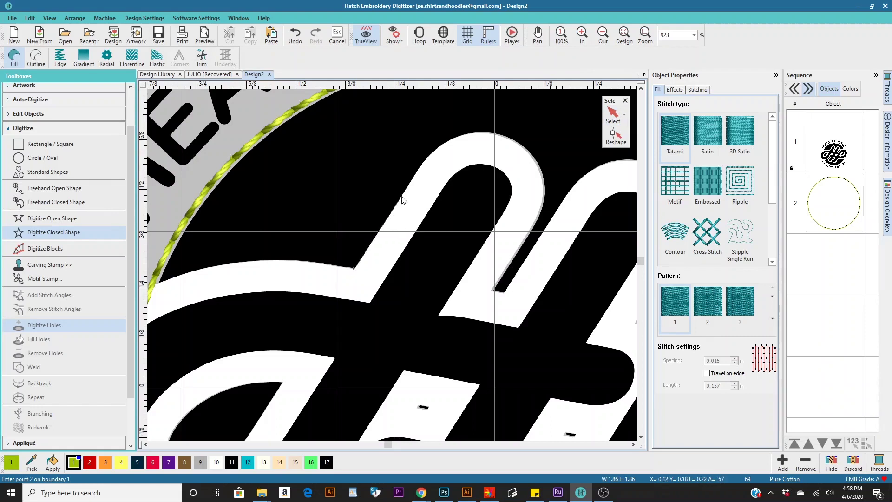
left_click(434, 150)
left_click(474, 135)
left_click(508, 138)
left_click(538, 216)
left_click(491, 293)
left_click(503, 294)
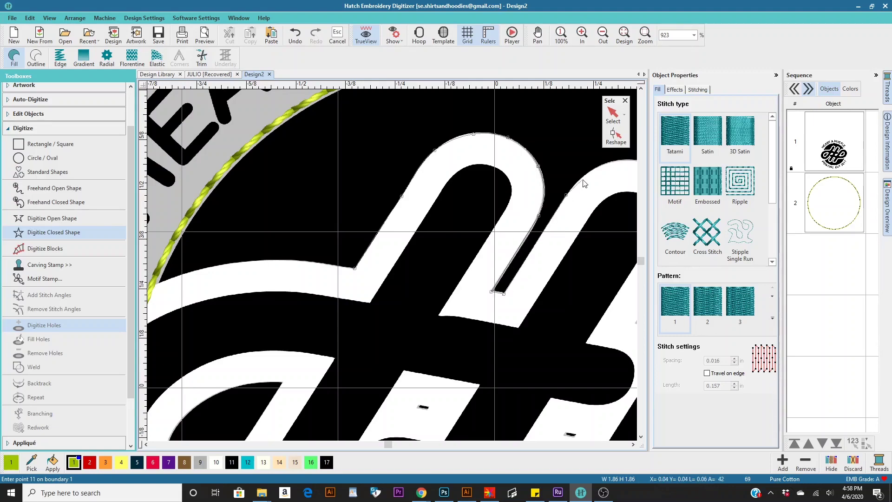
- Continue the closed shape around the second upper stroke's outer edge, down into the narrow gap beside the right loop
left_click(566, 195)
left_click(504, 212)
left_click(547, 217)
left_click(578, 248)
left_click(575, 296)
left_click(525, 374)
left_click(533, 377)
- Trace the closed shape around the right loop's outer edge to the corner where it meets the lower-right stroke
left_click(554, 354)
left_click(598, 315)
scroll(598, 315, "down", 3)
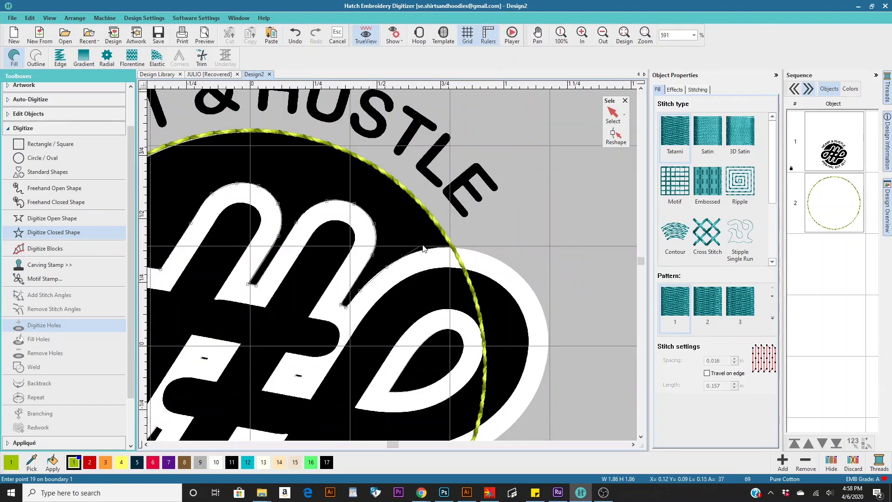
left_click(490, 238)
left_click(525, 263)
left_click(539, 316)
left_click(516, 369)
left_click(296, 300)
left_click(266, 297)
- Continue the boundary around the lower-right stroke's rounded end and up into the gap between the two lower strokes
left_click(241, 334)
left_click(223, 359)
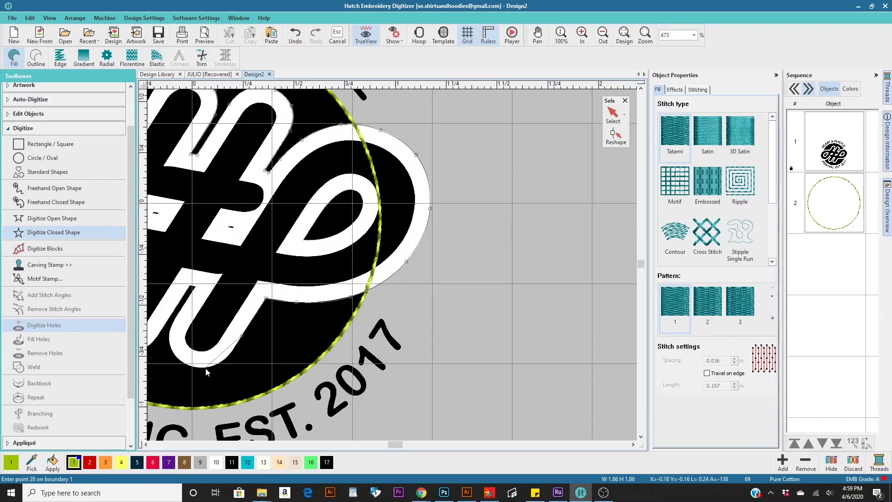
scroll(320, 311, "up", 1)
scroll(393, 268, "up", 3)
left_click(369, 295)
left_click(418, 213)
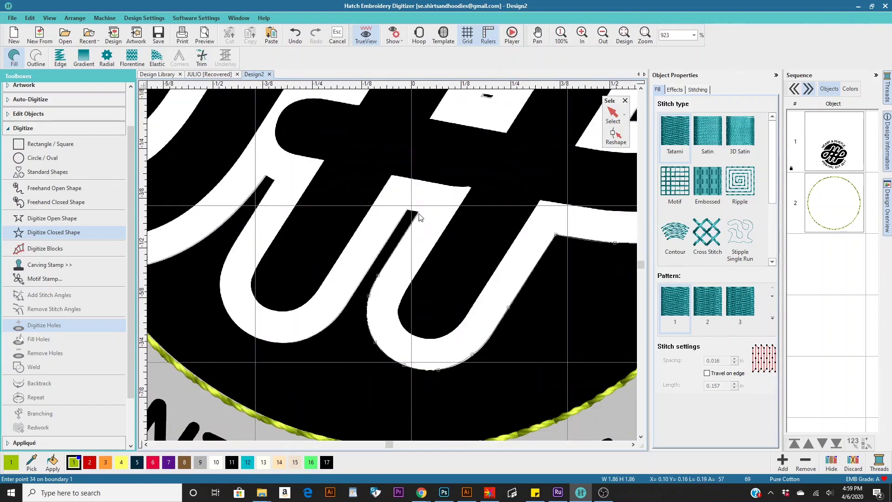
left_click(407, 209)
- Trace the outer edge of the lower-left stroke up to the gap beside the left loop
left_click(339, 313)
left_click(311, 336)
left_click(246, 332)
left_click(220, 280)
left_click(235, 250)
left_click(268, 179)
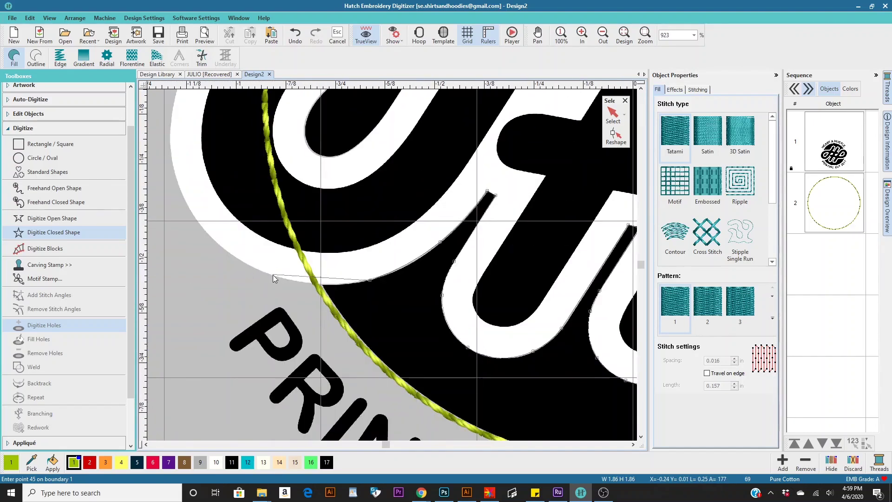
- Trace the left loop's outer edge back to the starting notch and complete the closed shape as a Tatami fill
left_click(273, 274)
left_click(355, 183)
scroll(422, 224, "down", 1)
key("Return")
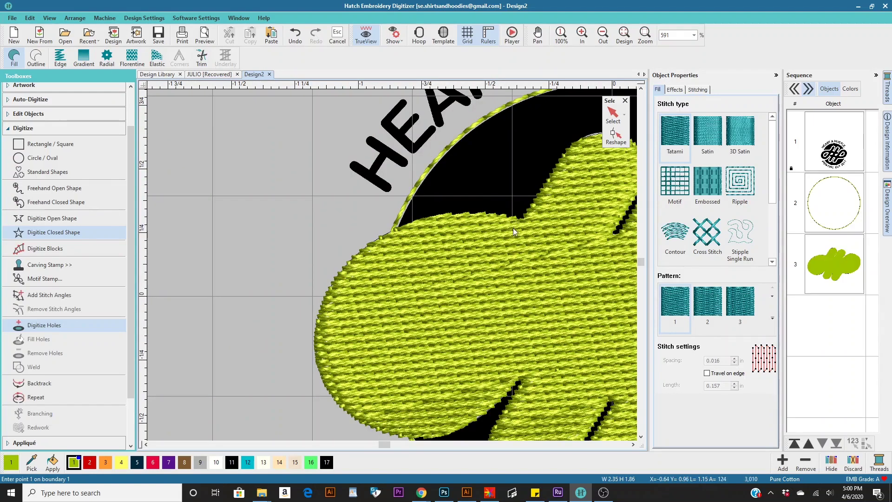
- Turn off TrueView to see the artwork through the new monogram fill
scroll(399, 266, "down", 1)
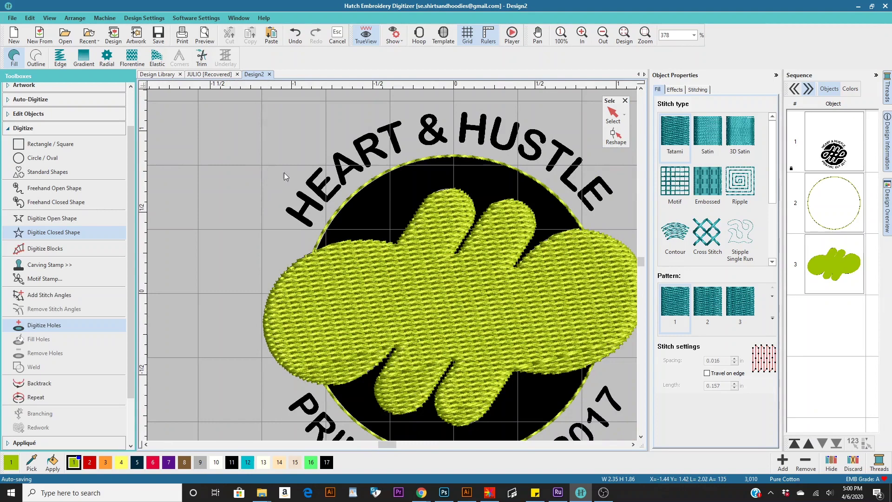
left_click(366, 34)
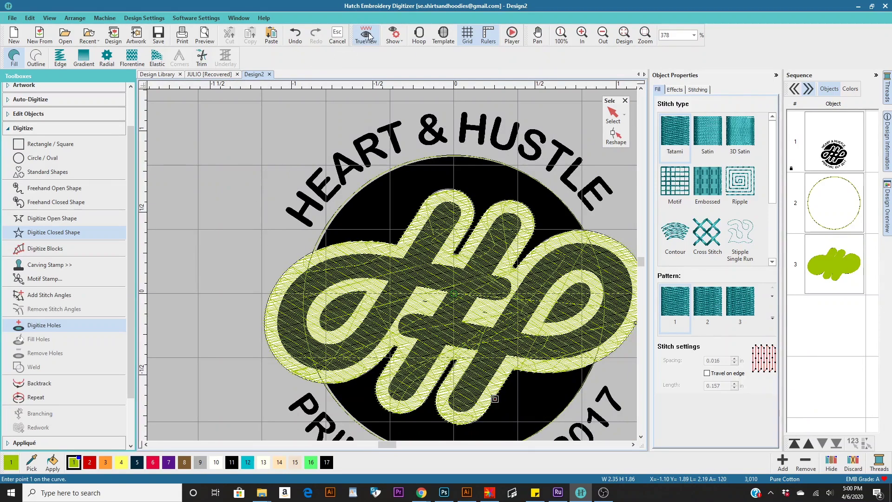
left_click(367, 35)
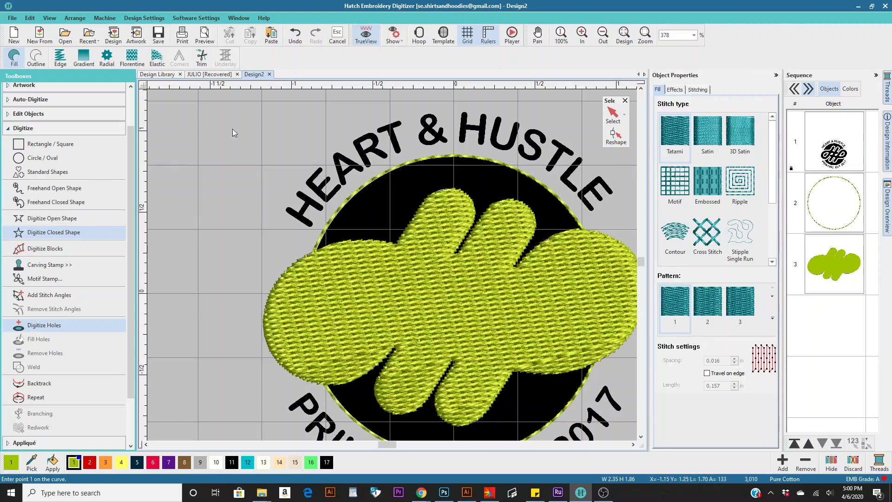
left_click(366, 35)
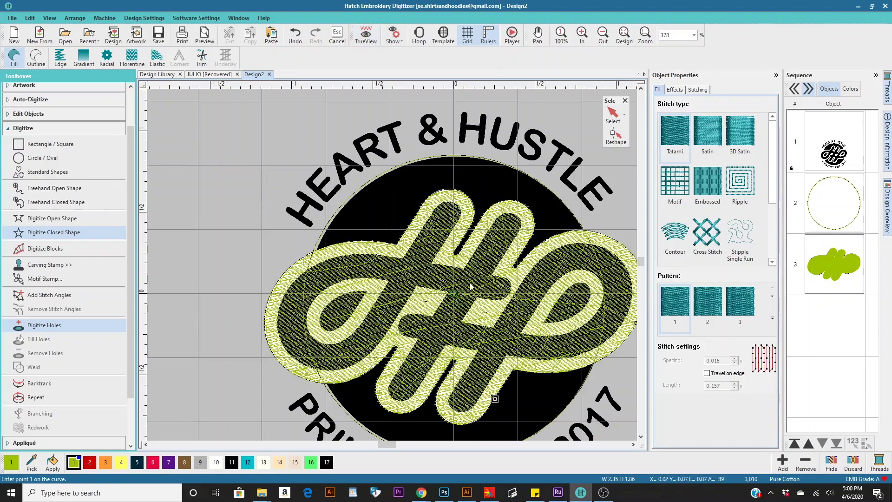
scroll(392, 268, "up", 1)
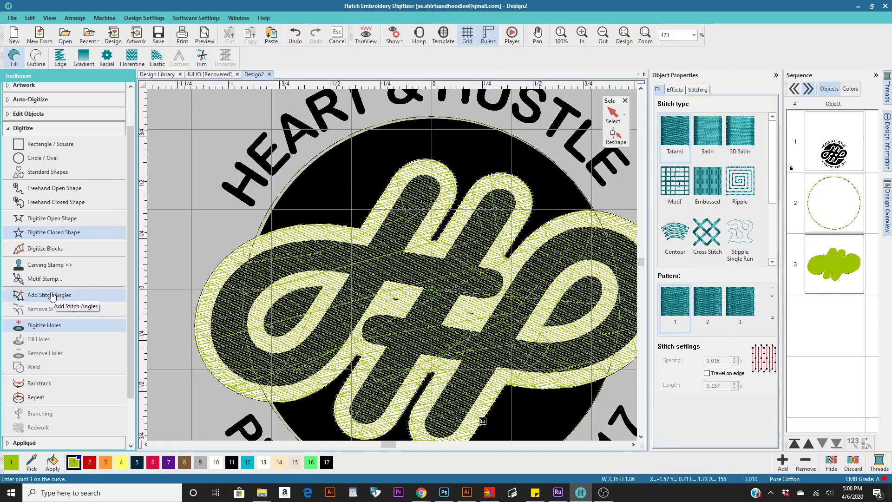
- Start digitizing a hole inside the monogram fill, at the corner where the left loop meets the first upper stroke
left_click(53, 232)
scroll(68, 352, "down", 2)
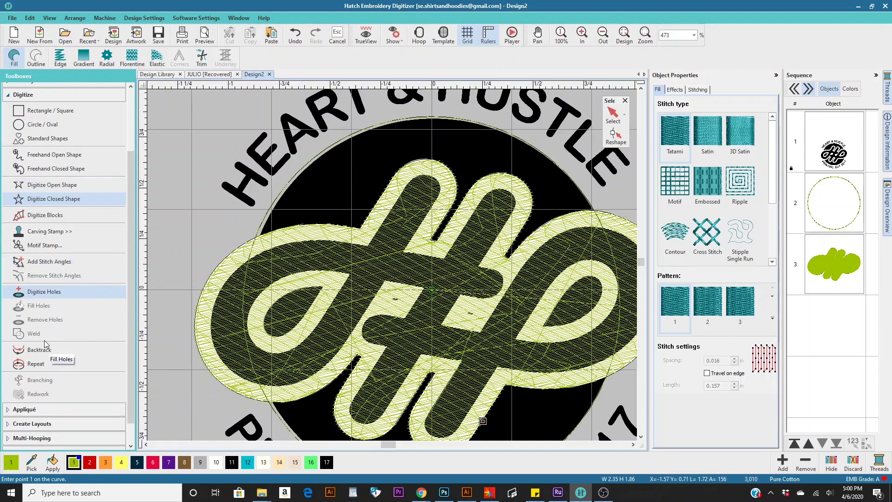
scroll(374, 225, "up", 4)
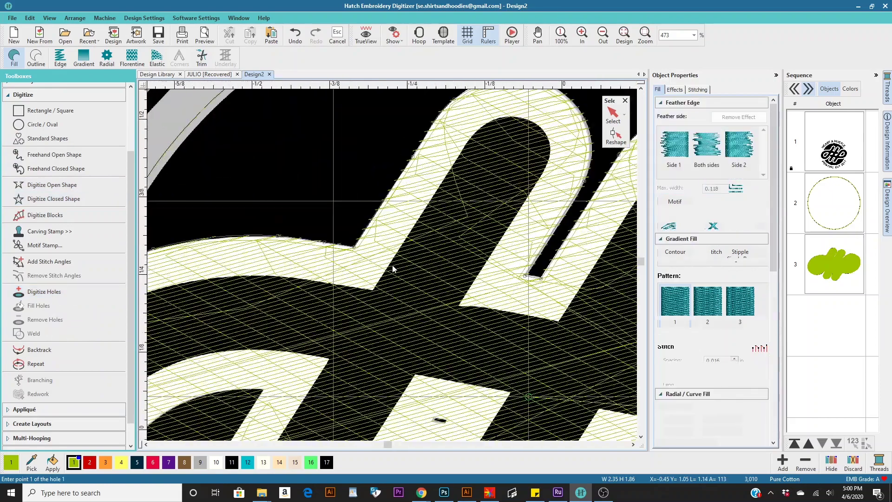
left_click(363, 303)
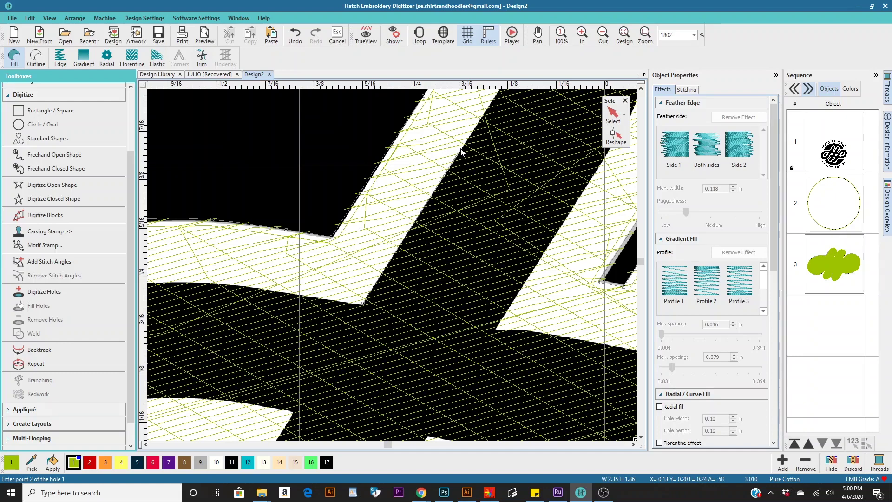
scroll(392, 265, "down", 5)
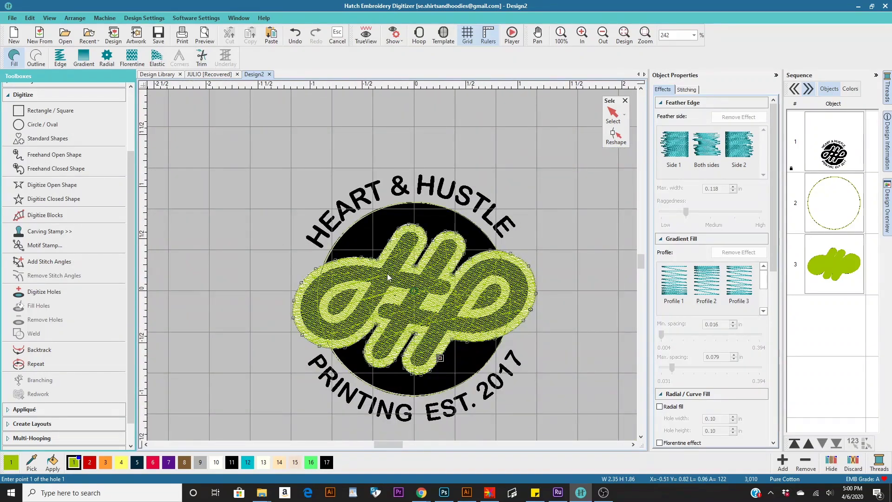
scroll(392, 265, "up", 3)
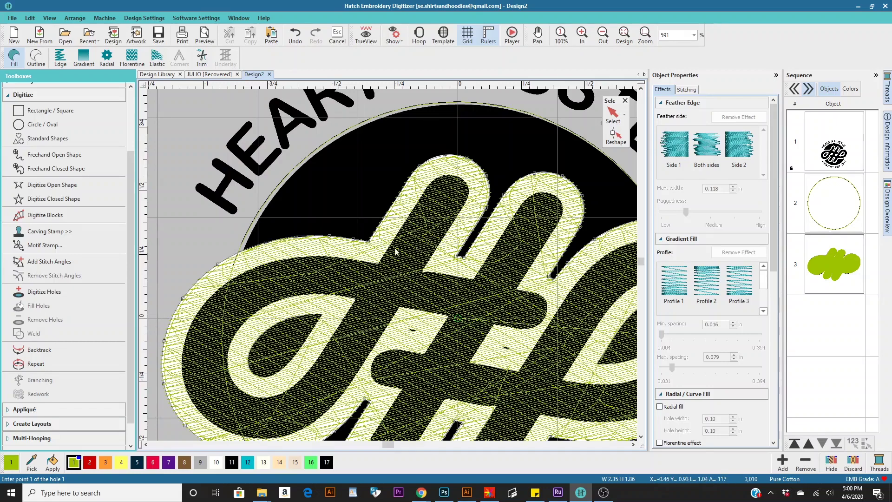
scroll(395, 252, "up", 2)
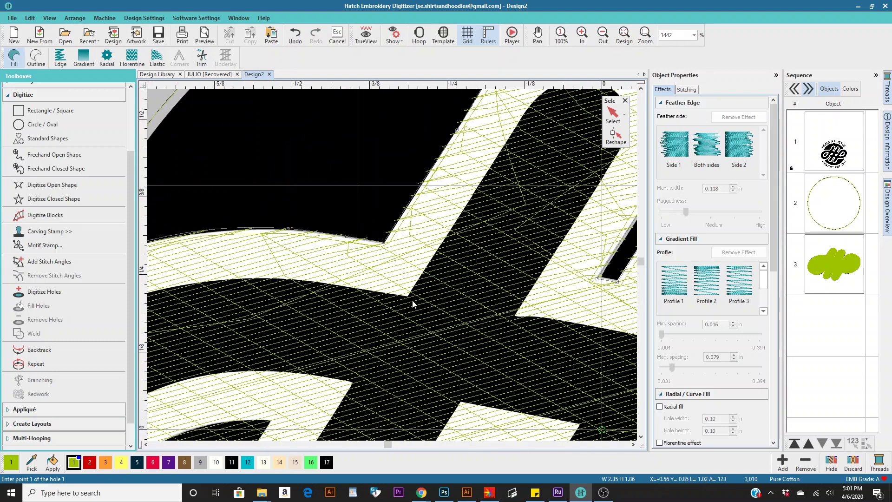
left_click(429, 276)
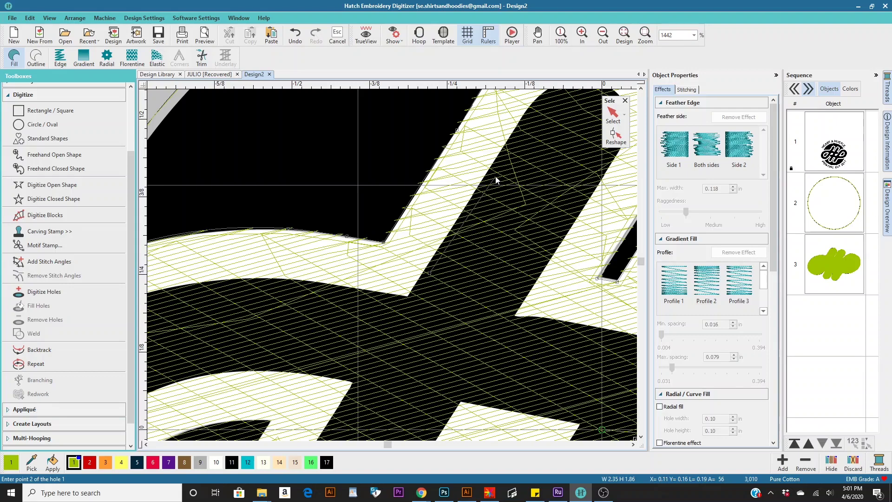
key("BackSpace")
- Begin the hole boundary at the inner corner beside the left loop and trace up the first upper stroke's left edge
scroll(432, 261, "up", 5)
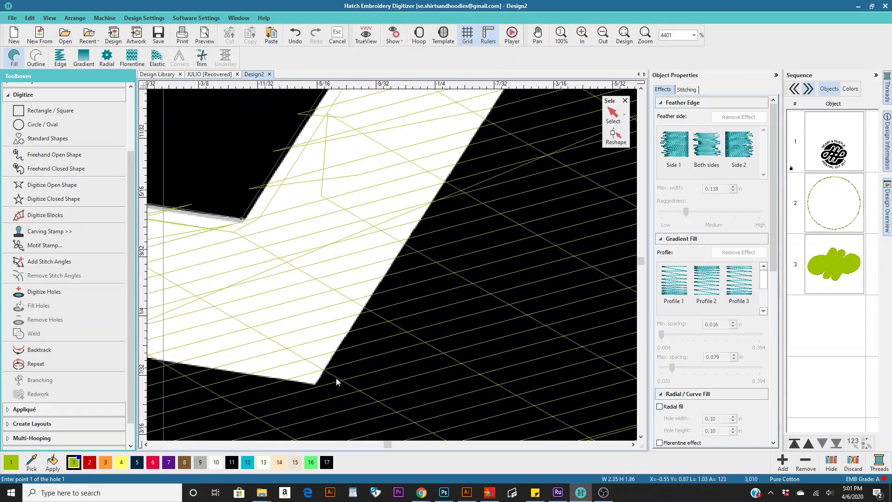
scroll(395, 262, "down", 2)
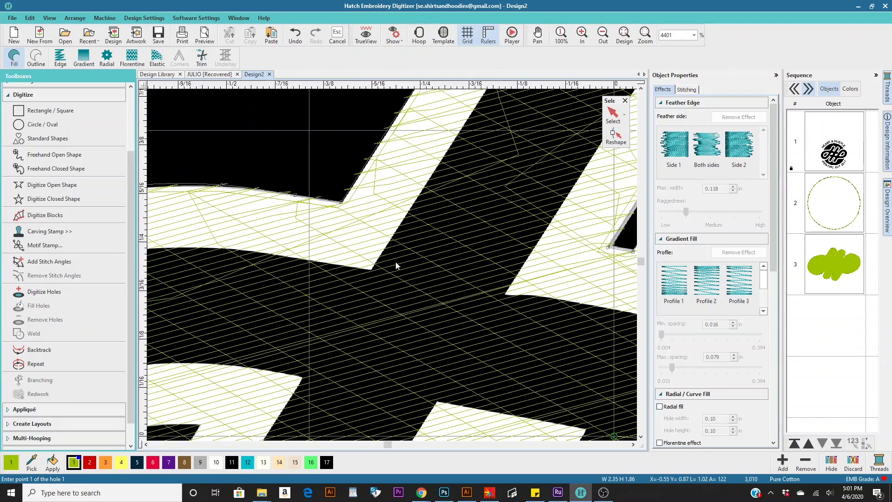
left_click(380, 271)
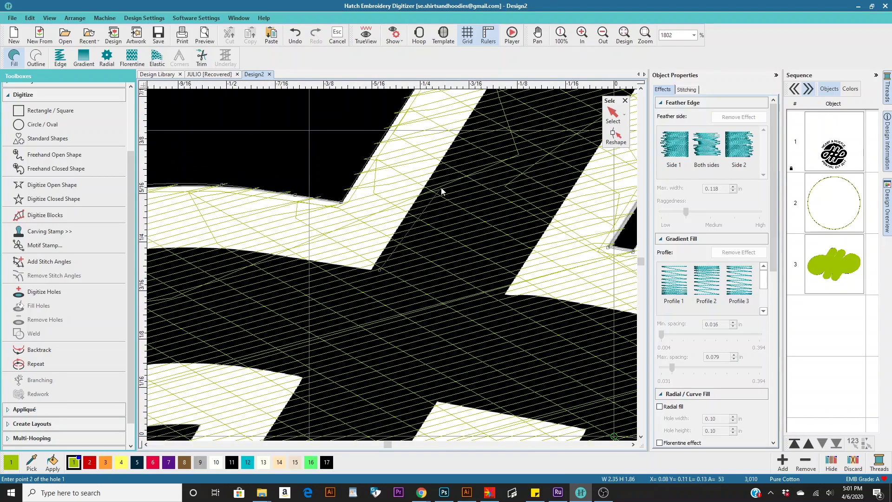
left_click(464, 144)
scroll(414, 236, "down", 1)
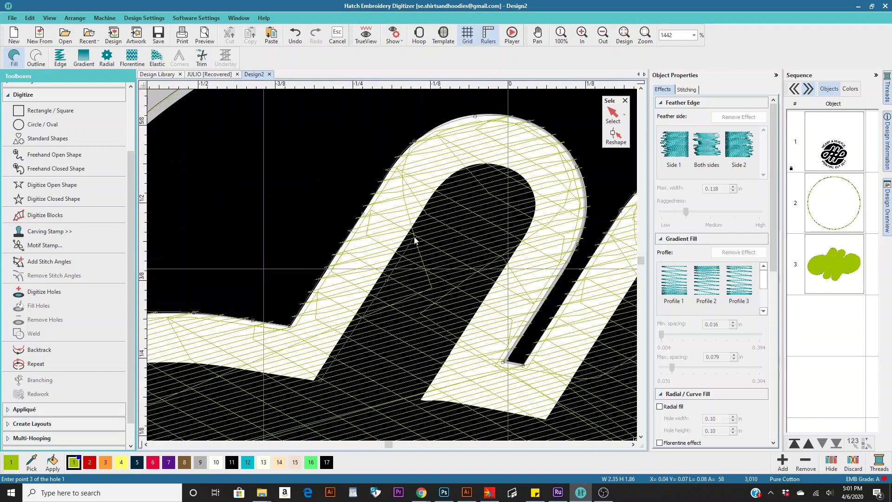
left_click(418, 237)
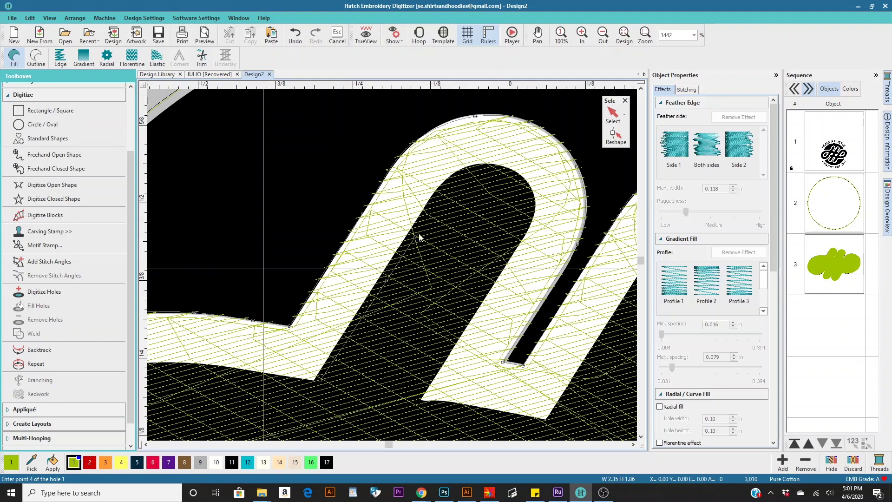
- Continue the hole boundary around the first upper stroke's rounded top and down its right edge
left_click(433, 209)
left_click(486, 175)
left_click(503, 177)
left_click(520, 186)
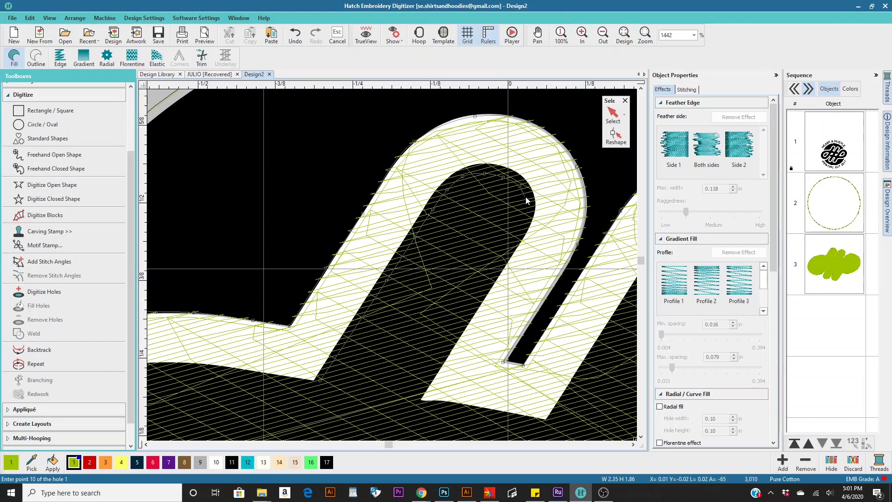
left_click(526, 197)
left_click(504, 259)
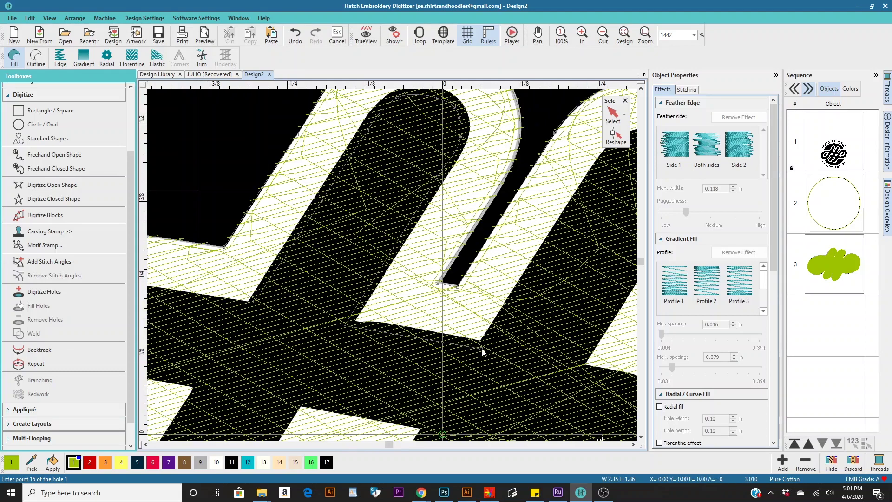
- Re-place the corner point below the two upper strokes and trace around the second stroke and the upper crossbar's rounded end
key("BackSpace")
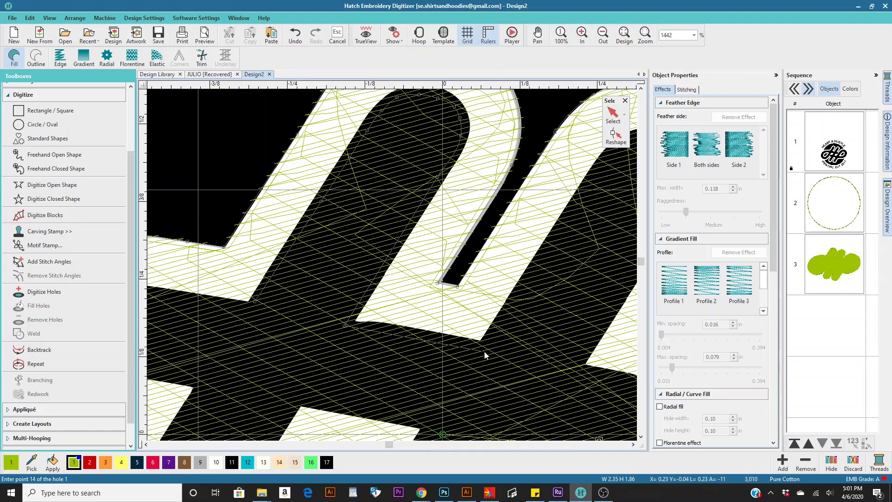
left_click(485, 350)
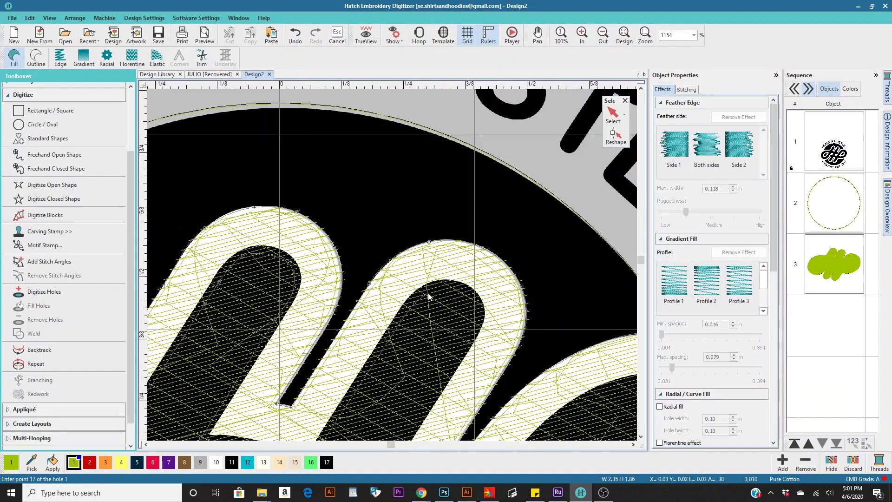
scroll(403, 281, "up", 2)
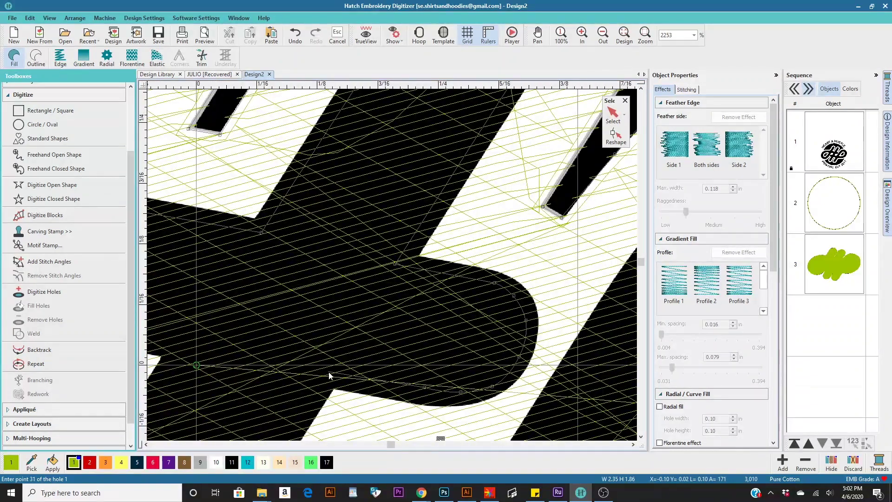
scroll(326, 373, "down", 2)
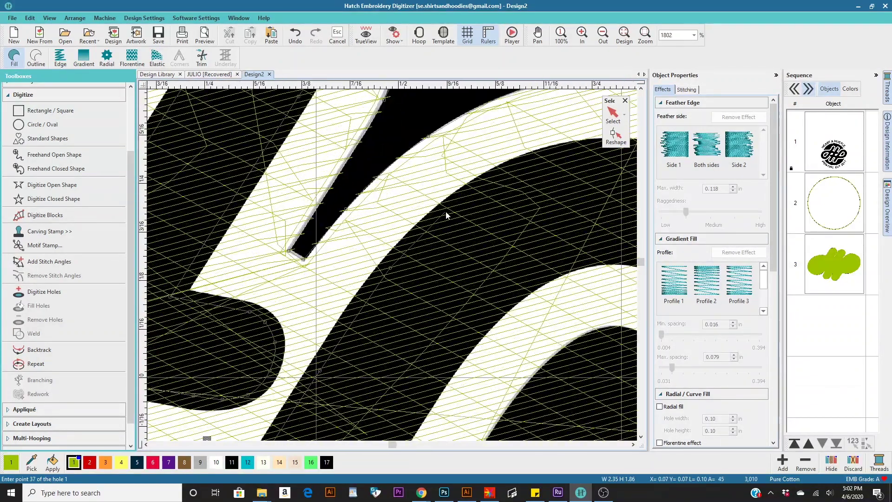
- Continue the hole boundary around the right loop's inner edge and down around the lower-right stroke's rounded end
scroll(412, 260, "down", 2)
scroll(374, 277, "up", 1)
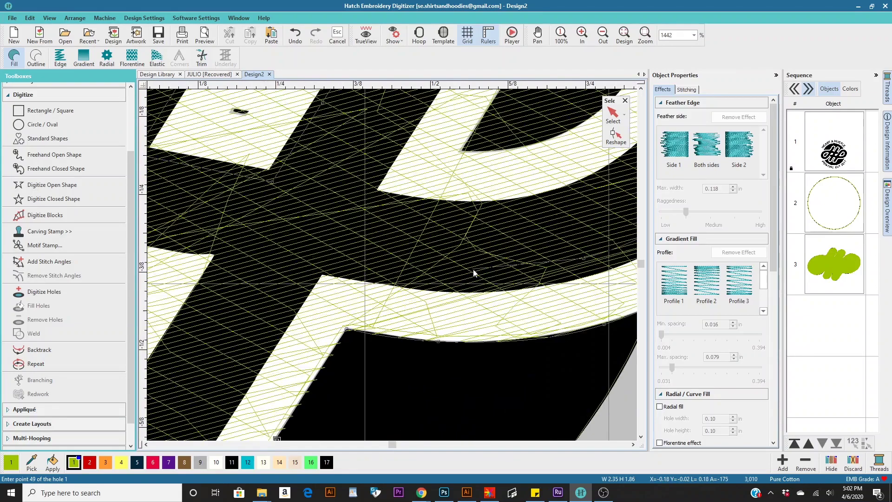
scroll(319, 261, "down", 2)
scroll(359, 322, "up", 1)
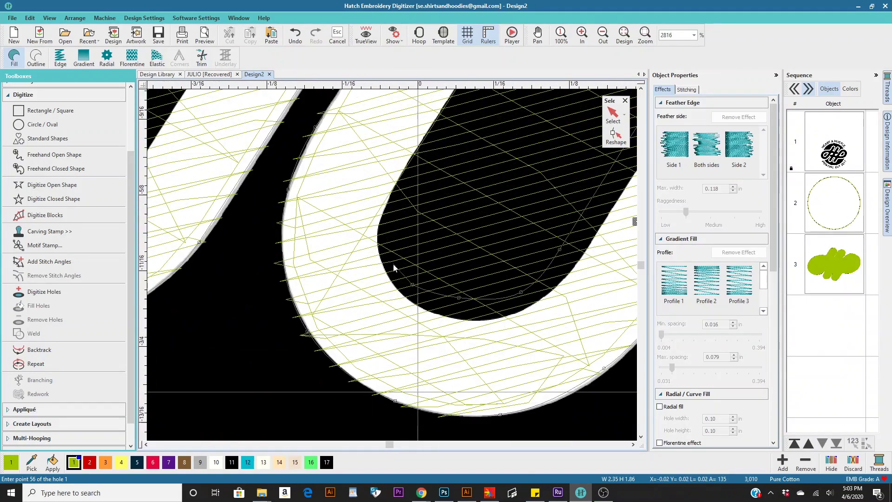
- Trace across the white area between the lower strokes, then around the lower-left stroke up to the lower crossbar
scroll(233, 225, "down", 1)
left_click(374, 129)
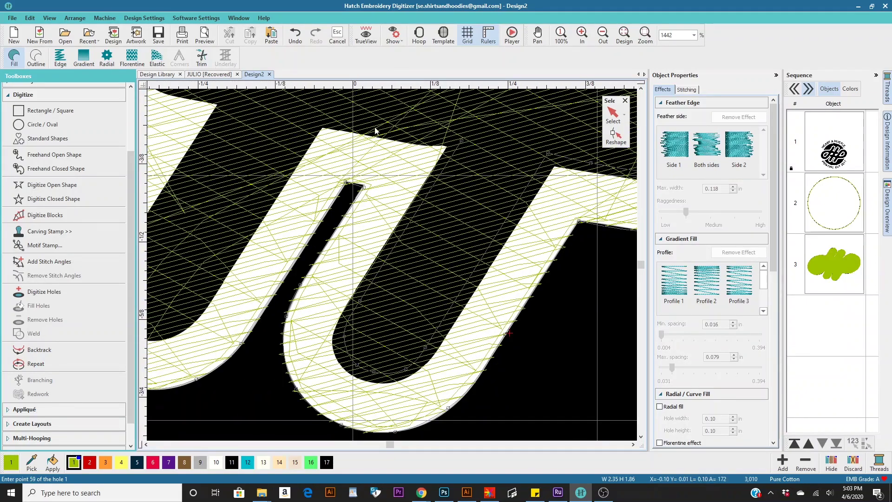
left_click(185, 323)
left_click(226, 252)
left_click(348, 145)
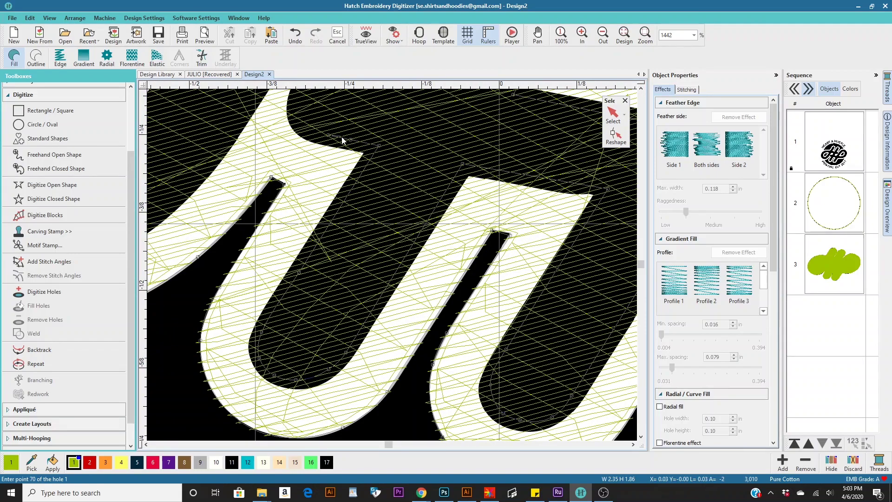
- Trace the hole boundary around the lower crossbar's rounded left end to its upper edge
scroll(393, 265, "up", 1)
left_click(363, 315)
left_click(363, 298)
left_click(369, 279)
left_click(381, 266)
left_click(402, 257)
left_click(426, 252)
left_click(457, 263)
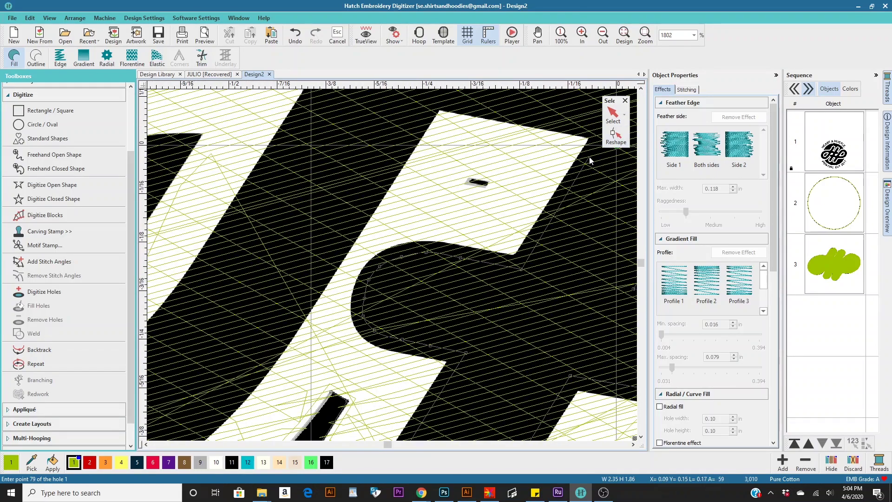
- Trace the left loop's inner edge back to the starting corner and cut the completed hole out of the monogram fill
scroll(589, 157, "down", 5)
left_click(289, 223)
scroll(295, 233, "up", 1)
left_click(342, 315)
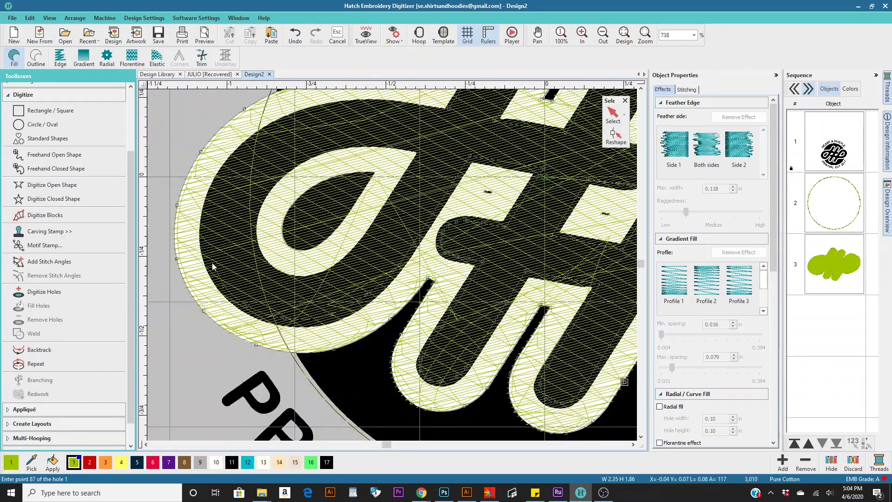
scroll(385, 279, "up", 3)
scroll(385, 279, "down", 2)
scroll(390, 268, "up", 1)
scroll(390, 268, "down", 8)
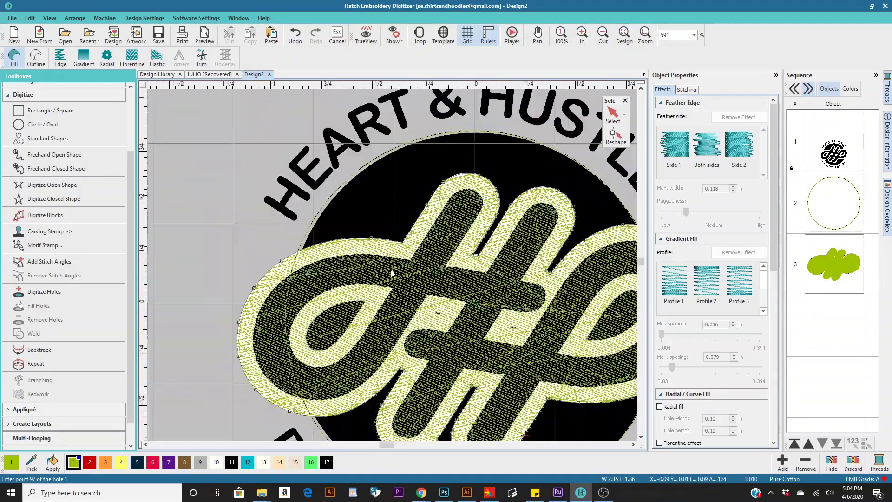
scroll(451, 236, "up", 9)
key("BackSpace")
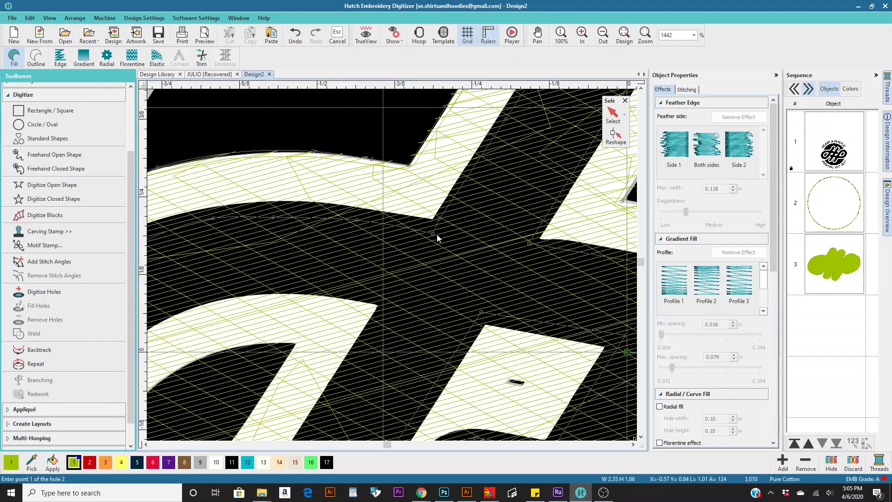
key("Return")
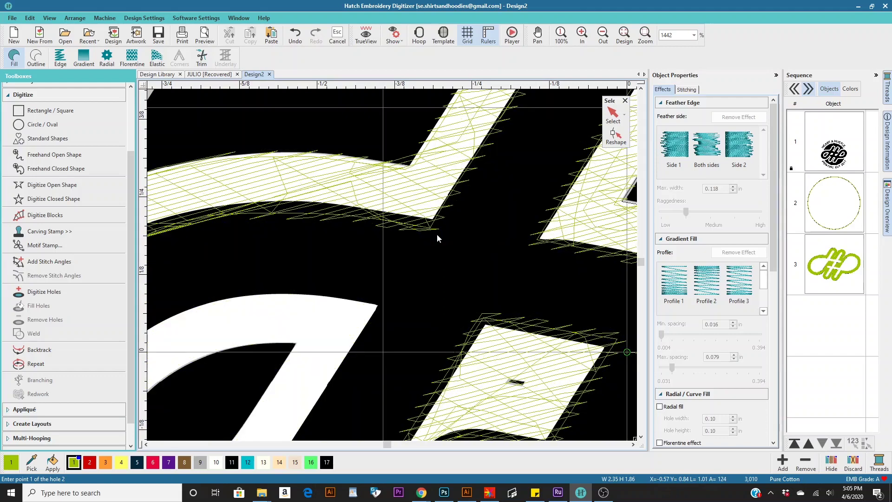
- Select the monogram fill and check its stitched appearance in TrueView
scroll(460, 254, "down", 6)
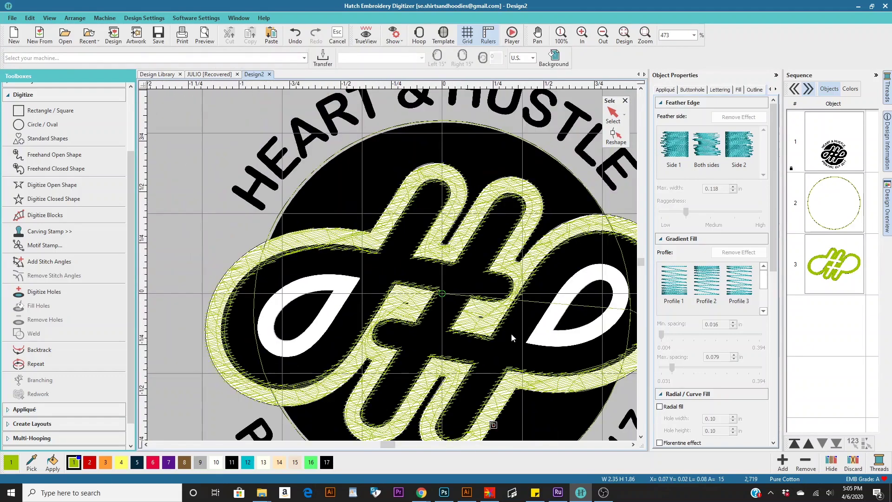
left_click(613, 114)
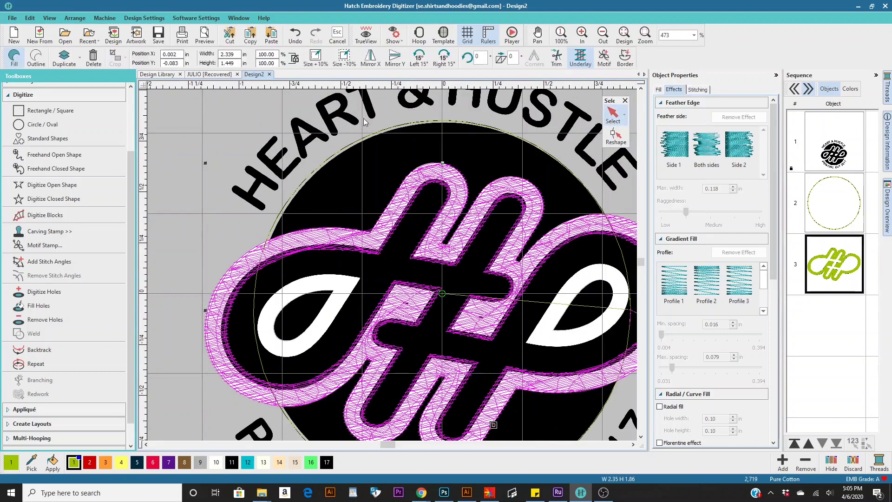
left_click(366, 37)
scroll(392, 266, "up", 1)
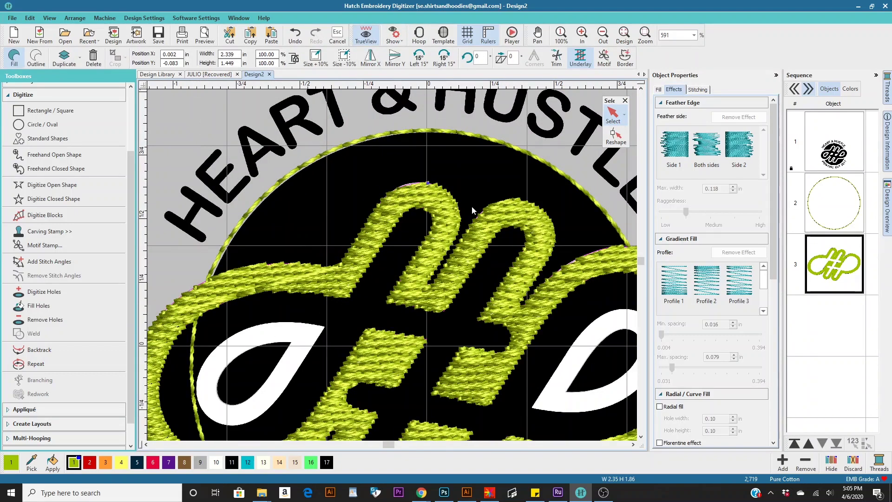
scroll(472, 205, "down", 2)
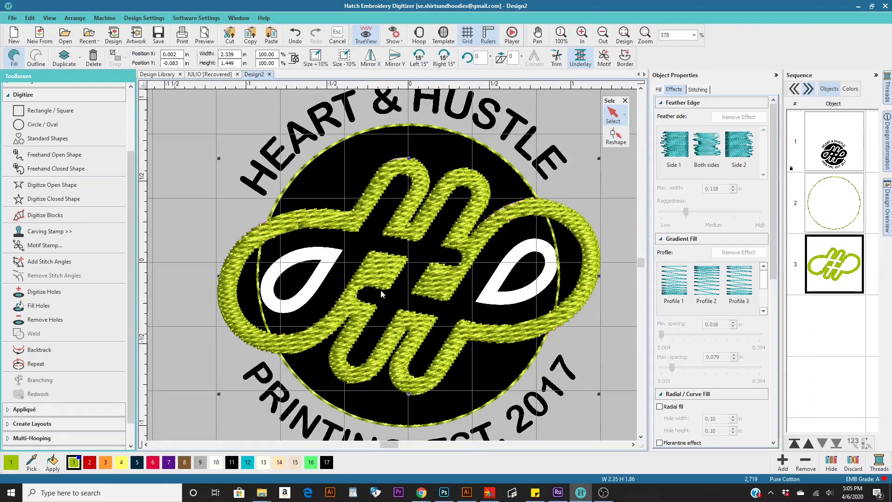
- Start a closed Tatami shape just outside the left teardrop's pointed tip and trace its lower-right side around to the rounded bottom
scroll(393, 264, "up", 3)
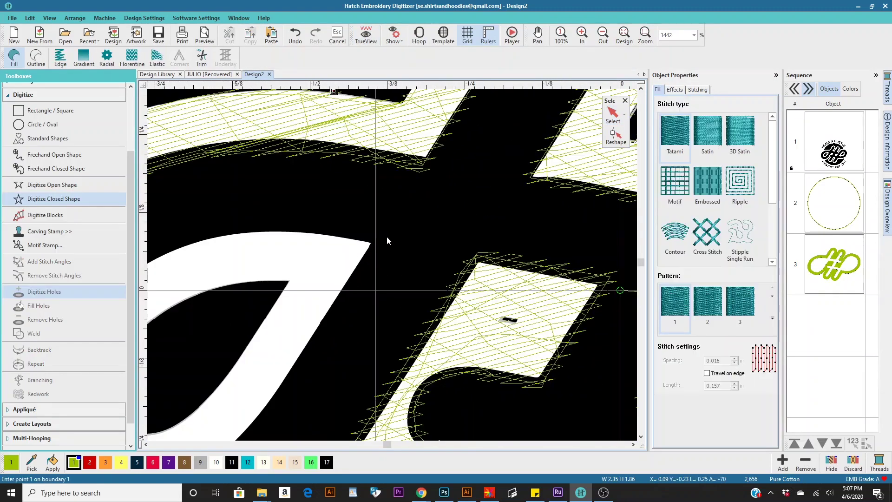
left_click(387, 236)
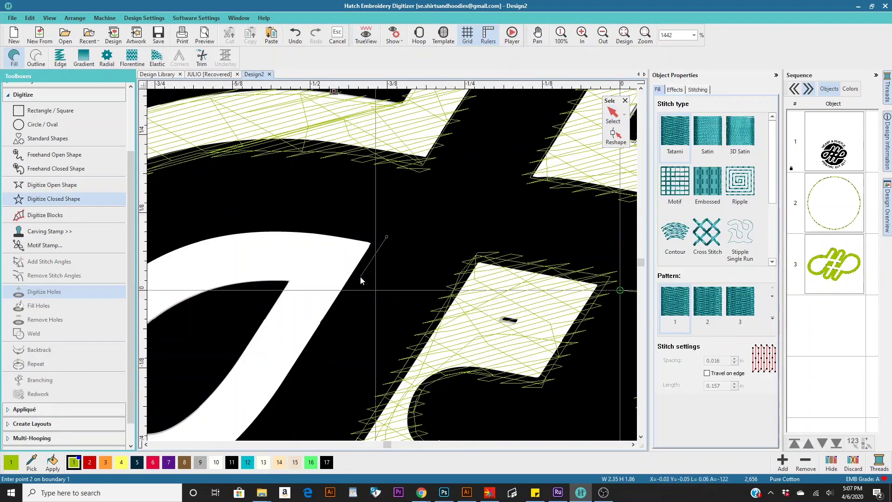
left_click(285, 402)
scroll(386, 271, "down", 2)
left_click(375, 285)
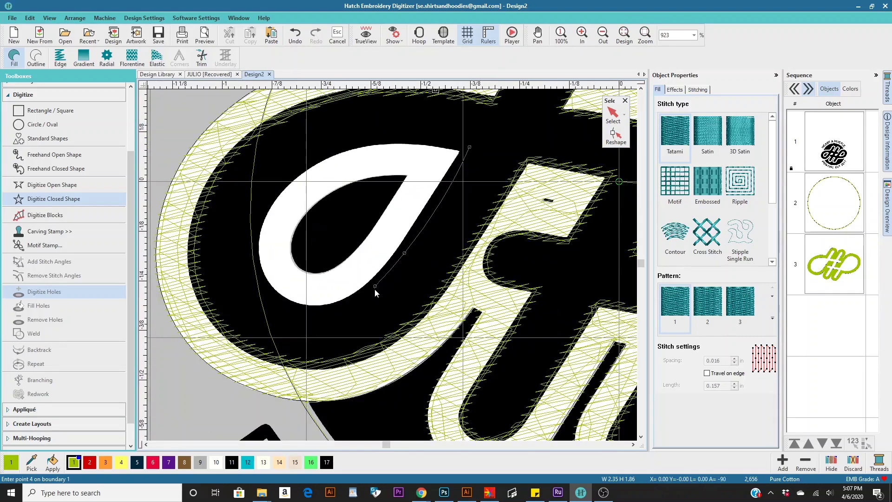
left_click(336, 308)
left_click(294, 310)
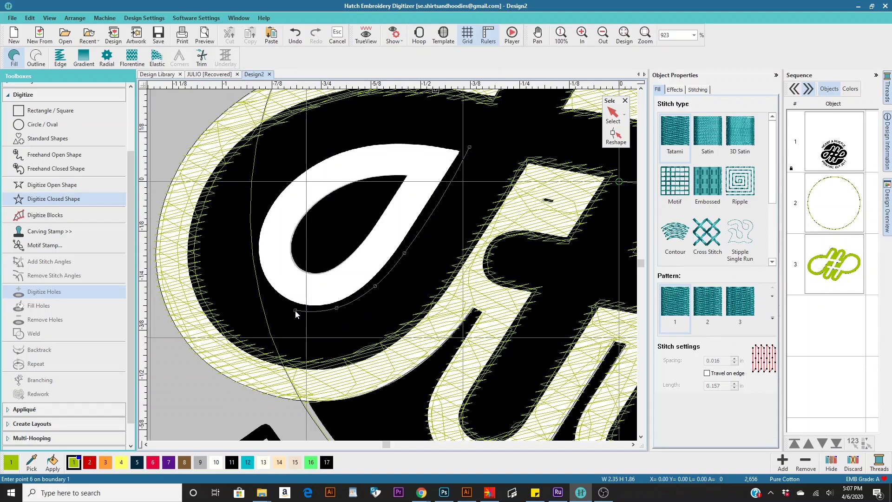
- Trace the left teardrop's rounded end and upper edge back to the tip, complete the fill and check it in TrueView
left_click(263, 287)
left_click(254, 263)
left_click(268, 197)
left_click(342, 145)
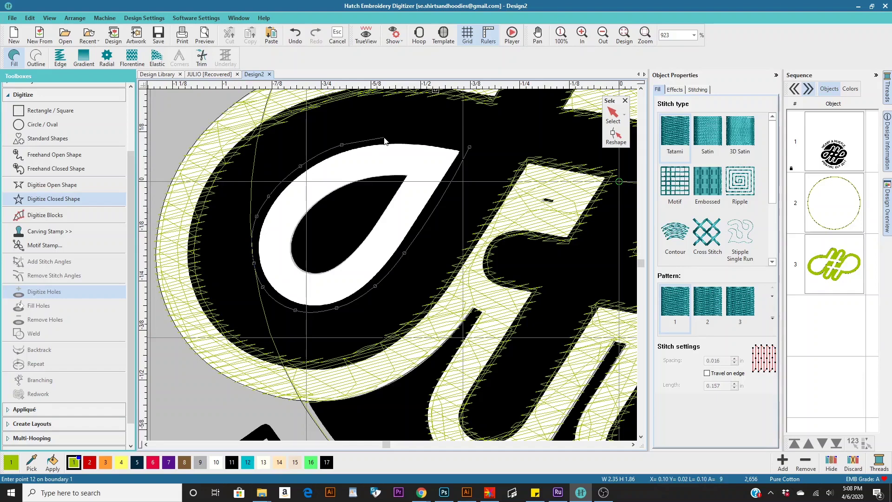
left_click(384, 138)
left_click(416, 137)
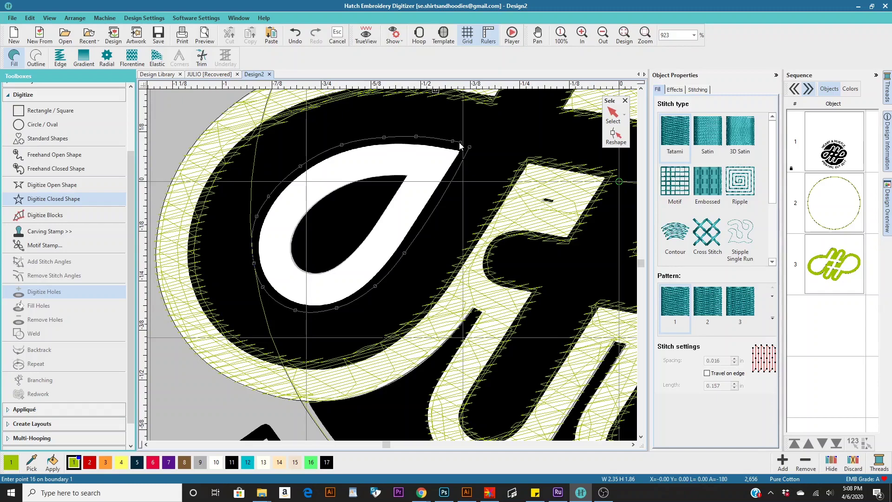
key("Return")
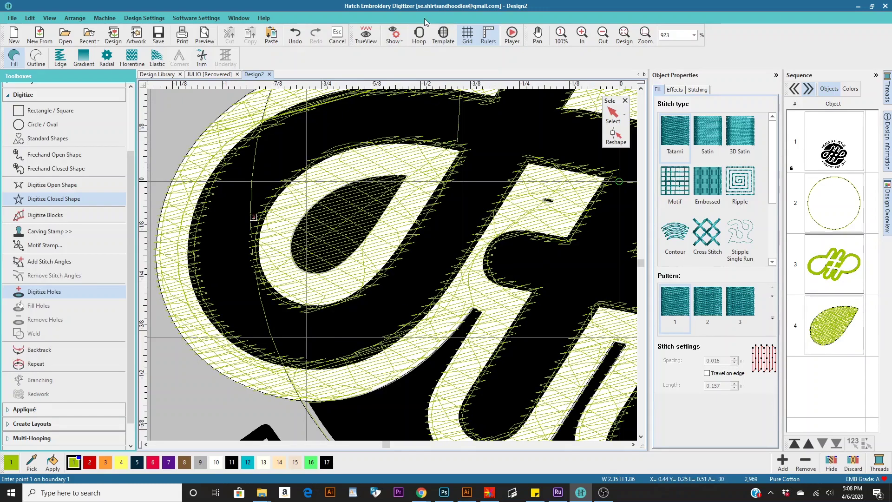
left_click(364, 37)
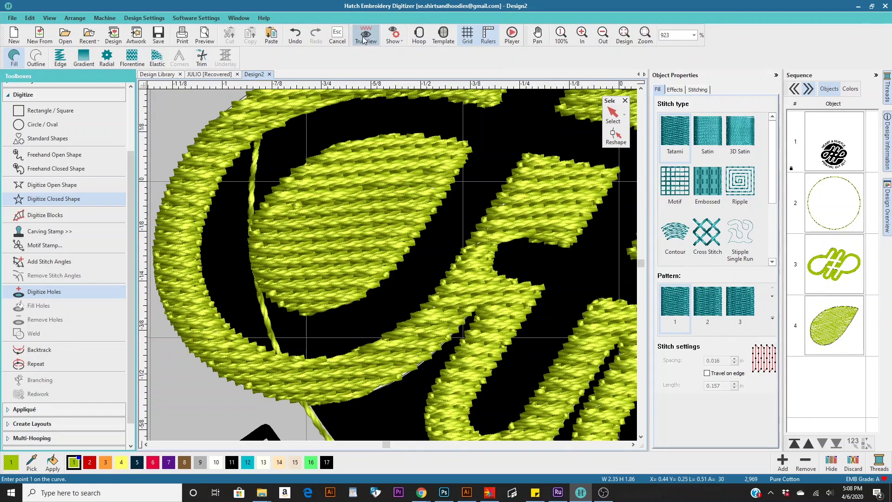
left_click(365, 38)
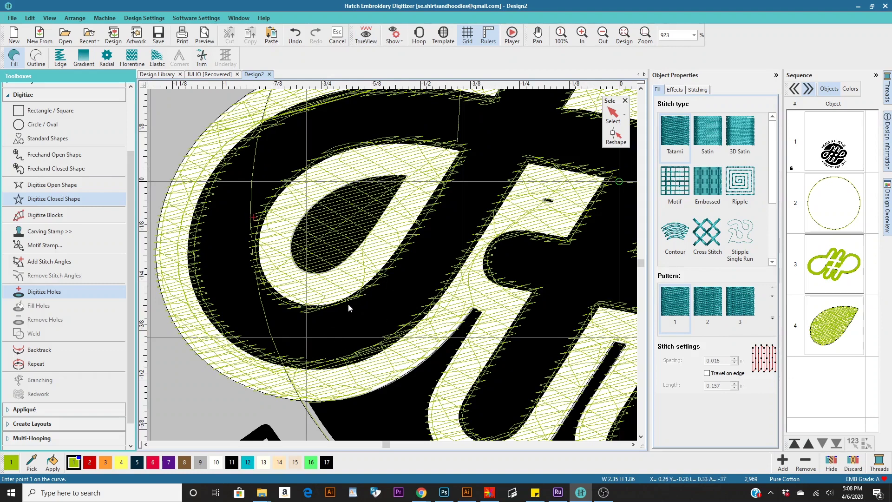
- Start a hole in the left teardrop fill at the inner tip and trace down the inner shape's straight right edge
left_click(61, 292)
scroll(393, 269, "up", 3)
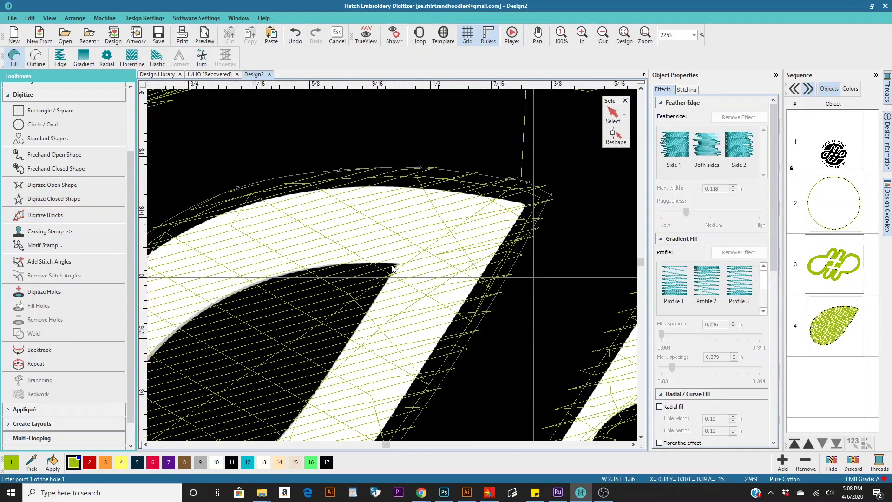
scroll(393, 269, "down", 2)
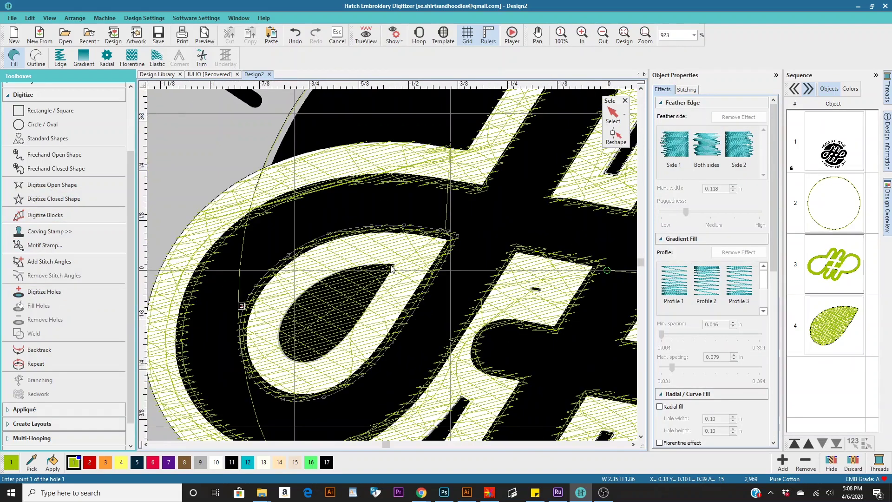
left_click(395, 265)
left_click(364, 318)
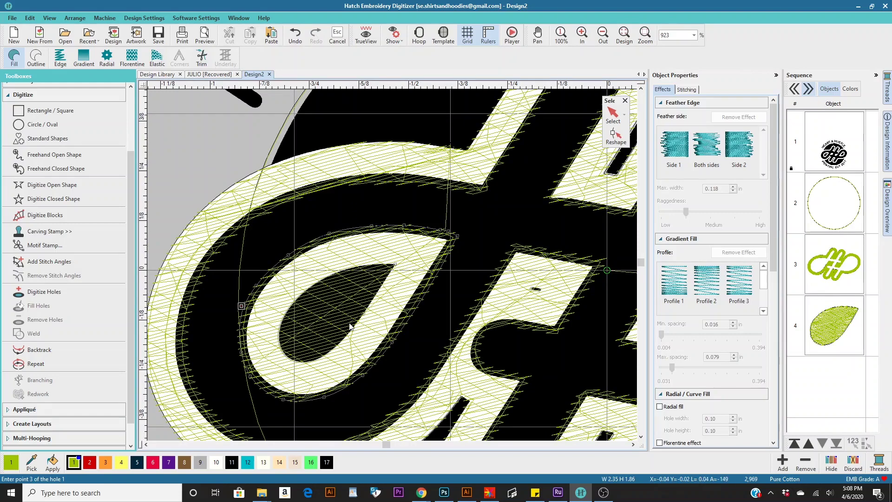
scroll(392, 267, "up", 6)
left_click(359, 338)
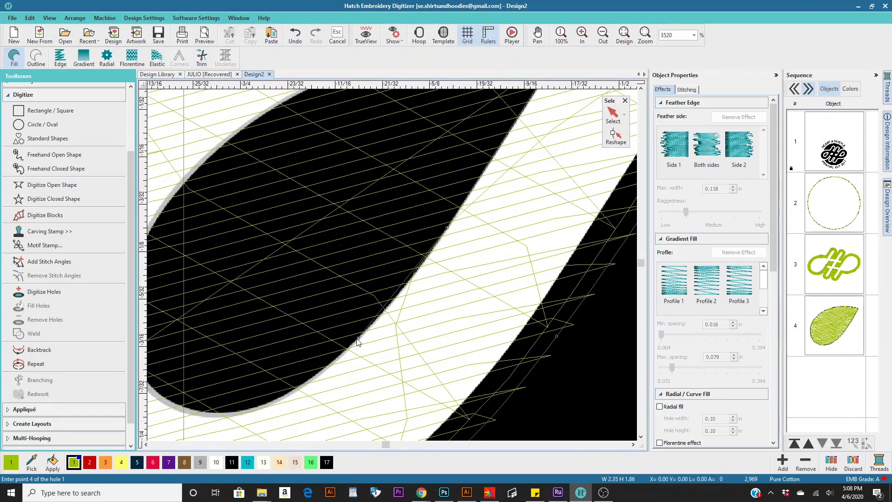
- Trace the inner teardrop's rounded end and upper edge, and cut the completed hole out of the left teardrop fill
left_click(287, 395)
left_click(201, 412)
scroll(392, 257, "down", 3)
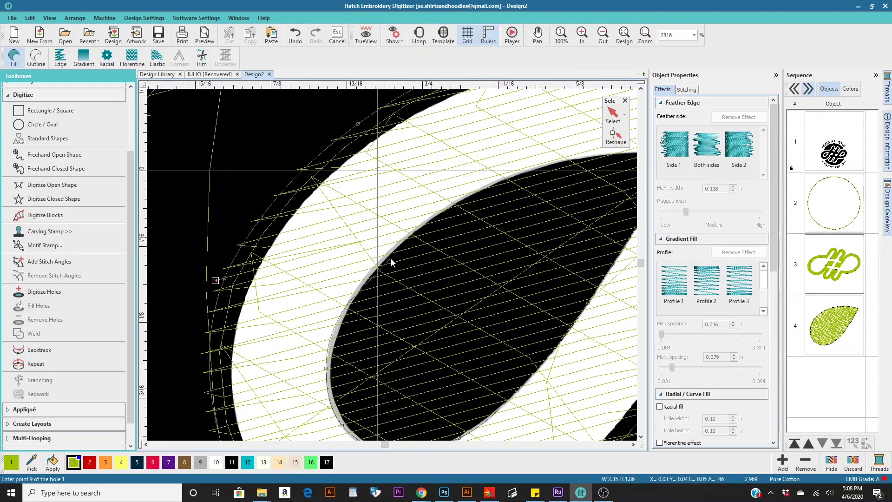
key("Return")
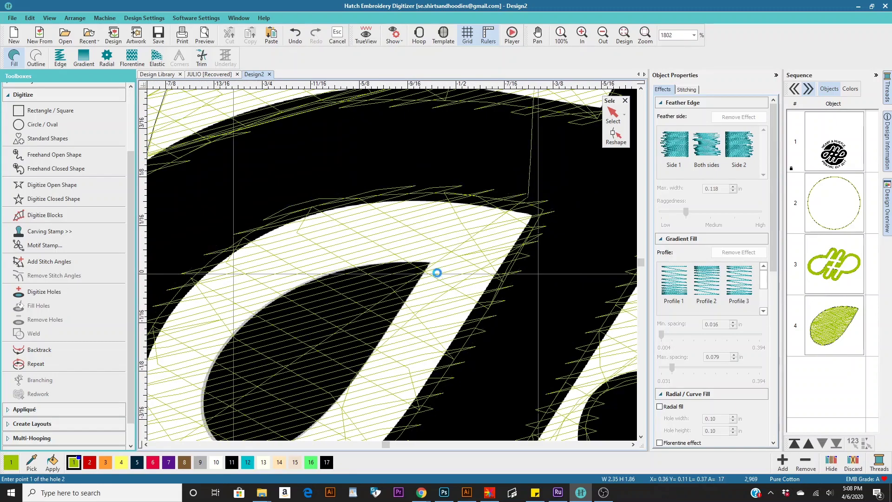
key("Return")
scroll(437, 271, "down", 4)
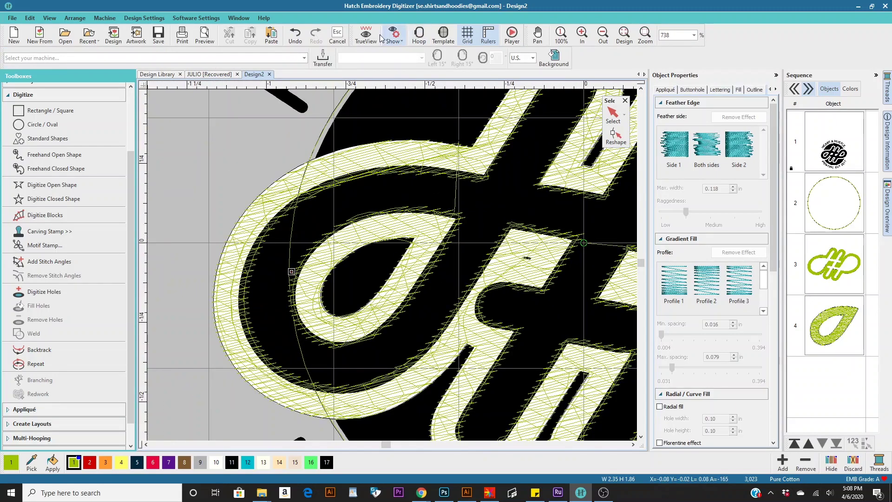
- Show the stitches in TrueView and change the left teardrop's stitch type to Satin
left_click(366, 34)
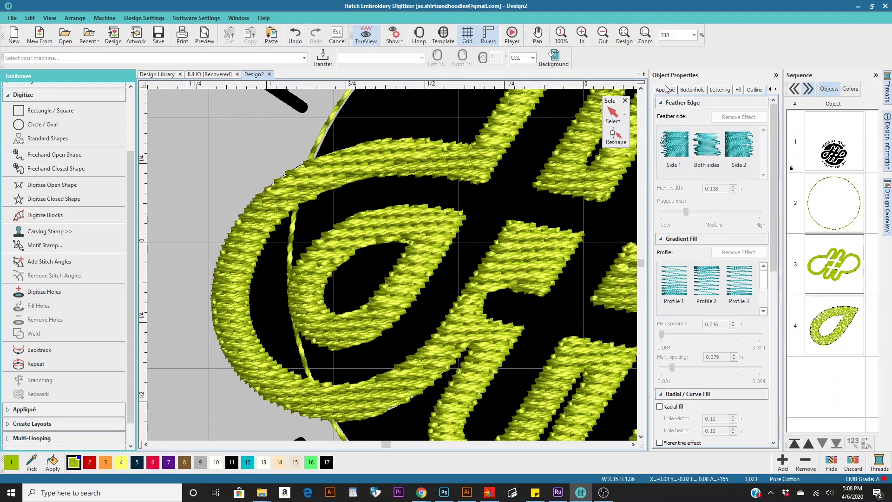
left_click(739, 90)
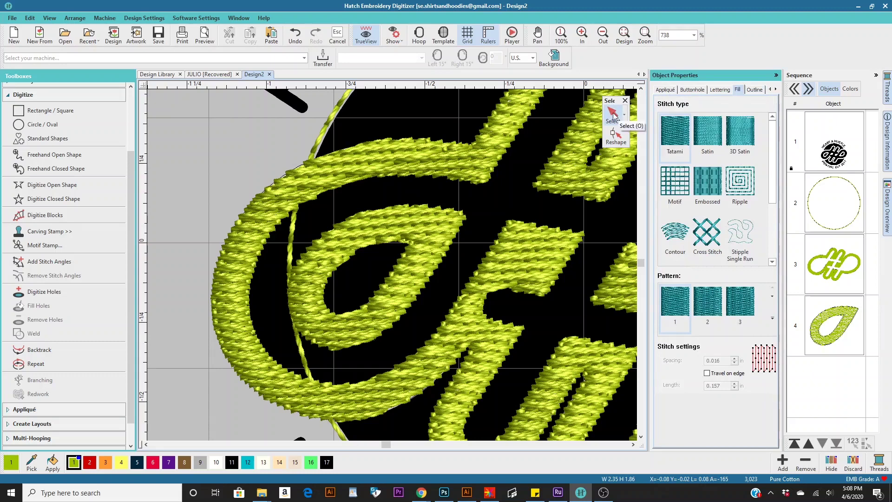
left_click(613, 114)
left_click(708, 134)
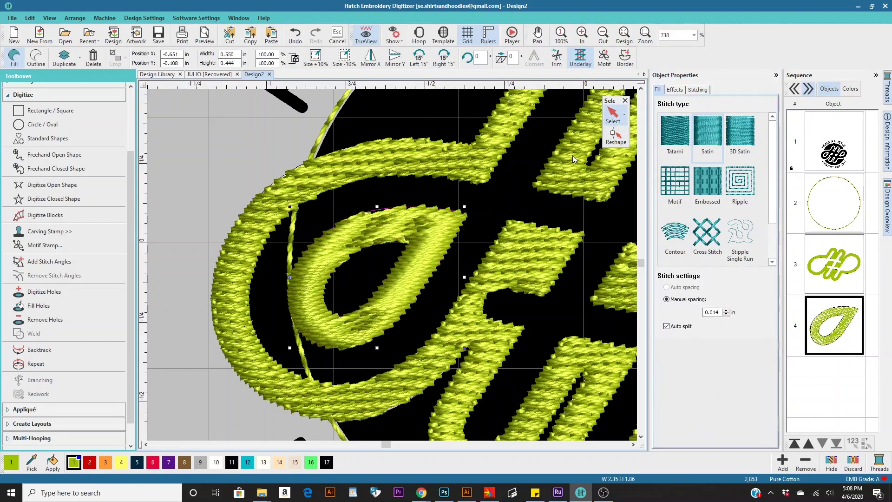
- Begin adding stitch angles to the left teardrop, placing one across its tip and one across its right side
left_click(616, 135)
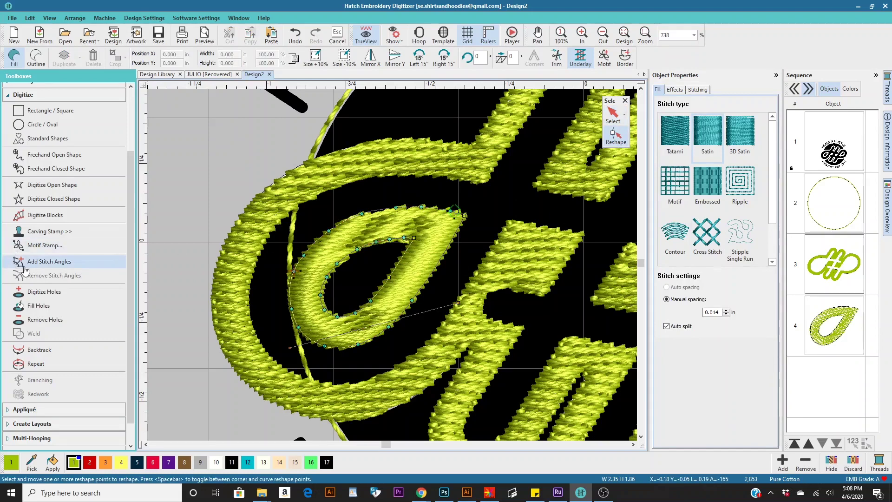
left_click(58, 266)
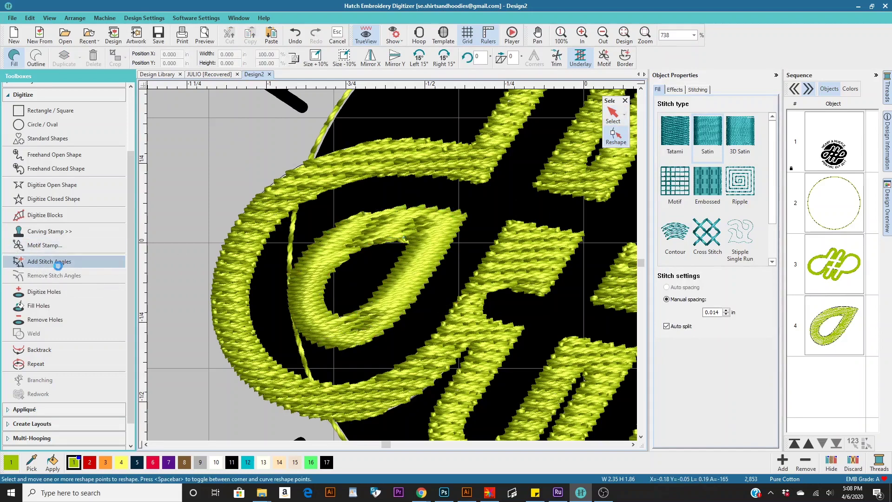
left_click(450, 226)
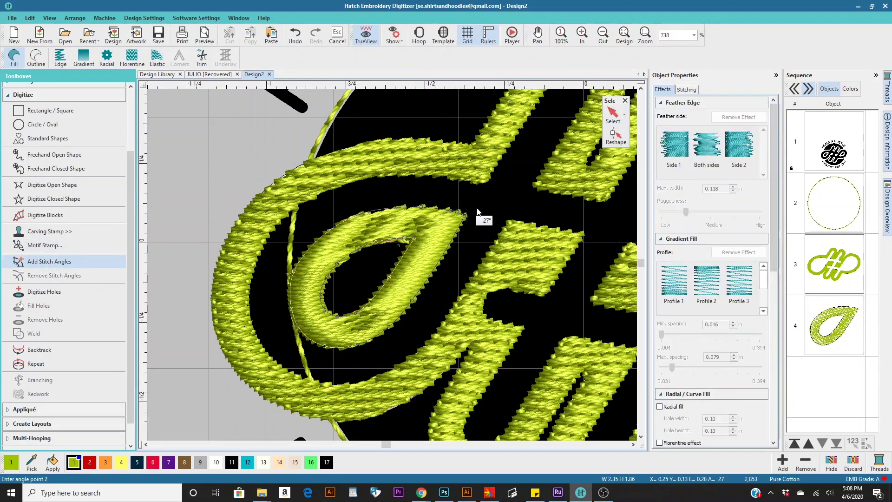
left_click(479, 212)
left_click(392, 261)
left_click(436, 278)
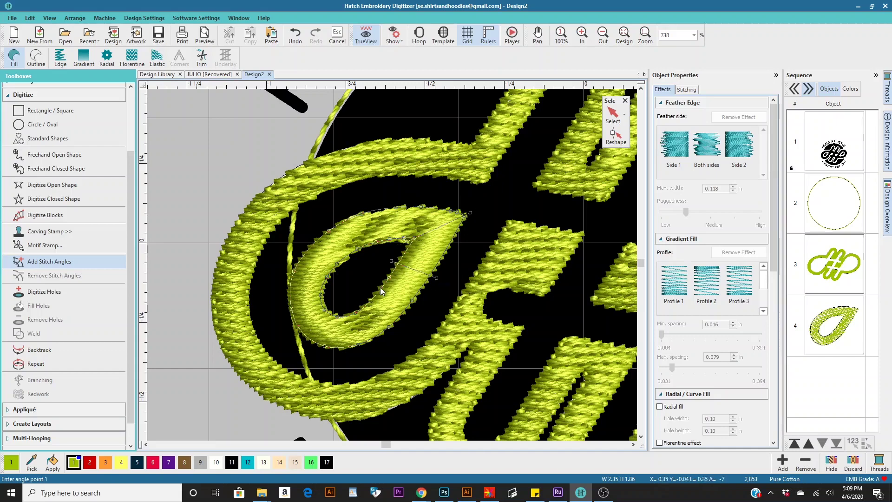
- Place three more stitch angles across the band around the left teardrop's rounded lower end
left_click(365, 296)
left_click(389, 335)
left_click(337, 310)
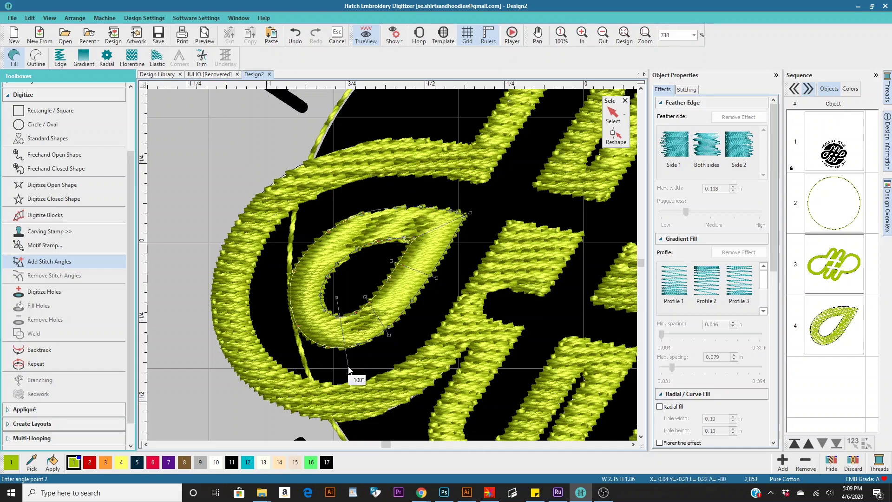
left_click(346, 354)
left_click(333, 308)
left_click(291, 329)
- Add stitch angles across the left teardrop's left and upper sides, apply them all and deselect the object
left_click(290, 264)
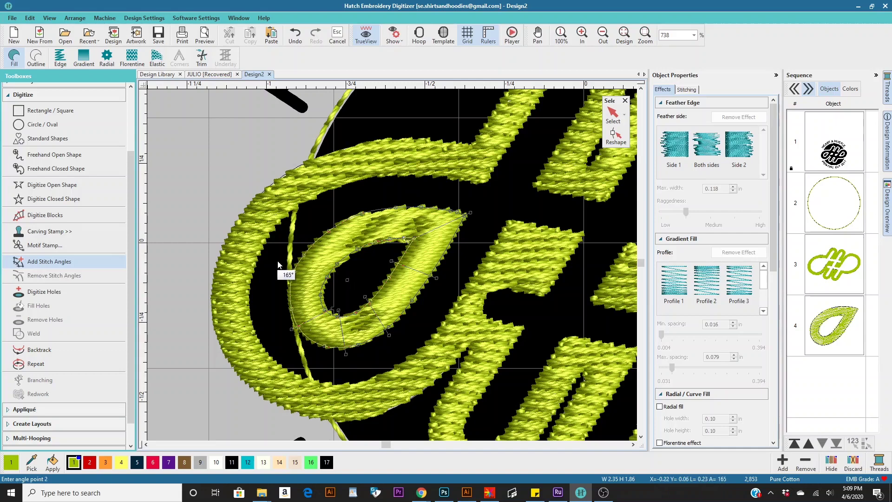
left_click(335, 277)
left_click(348, 213)
left_click(383, 245)
key("Return")
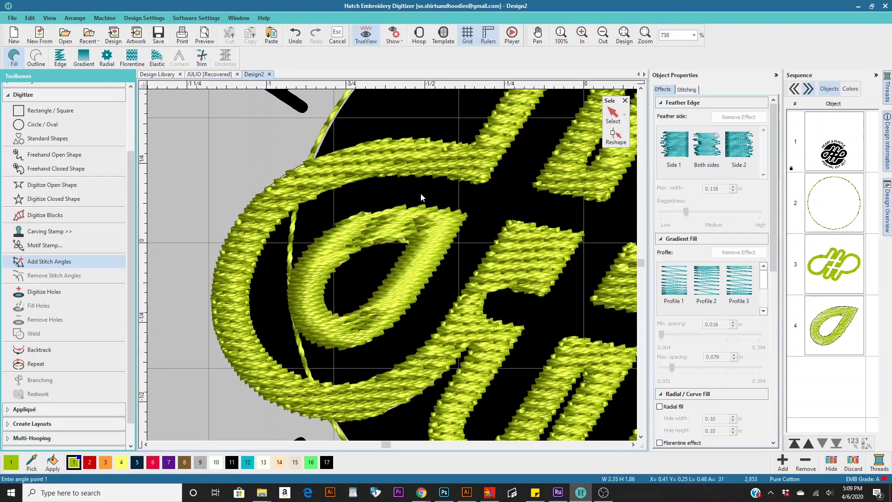
key("Escape")
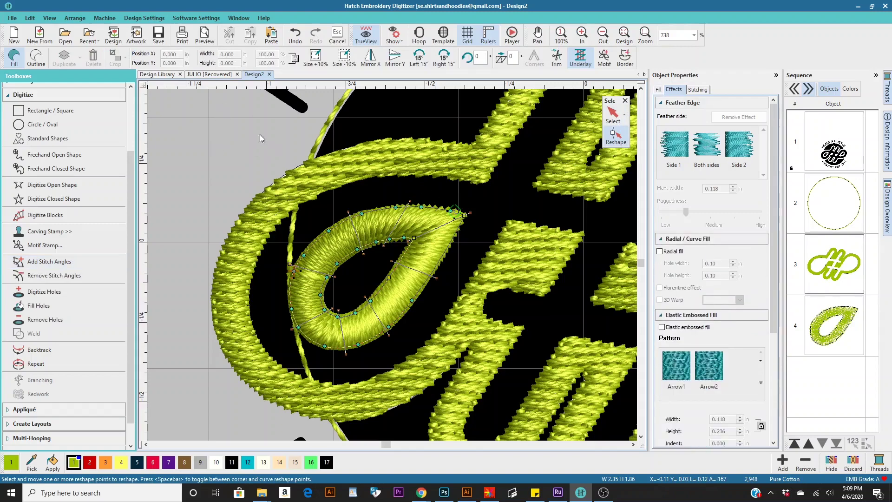
key("Escape")
left_click(213, 138)
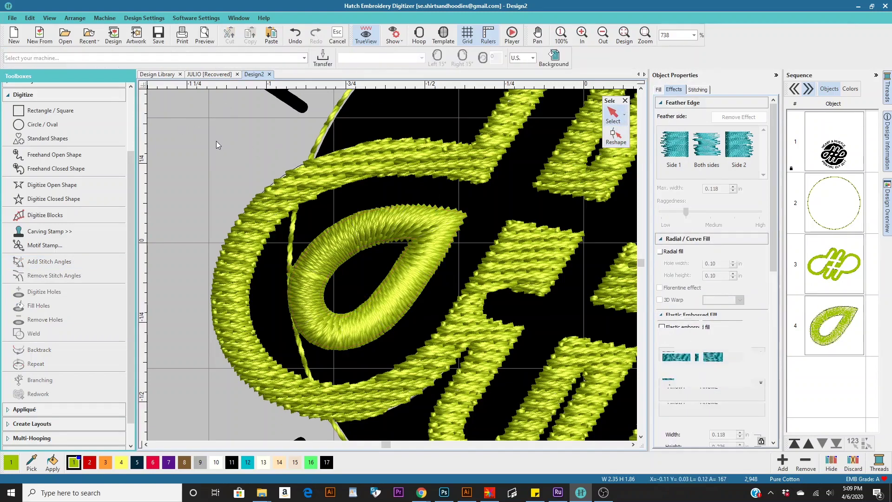
- Start a closed Tatami shape outside the right teardrop's lower-left tip and trace its upper-left edge to the top of the curve
scroll(392, 262, "down", 5)
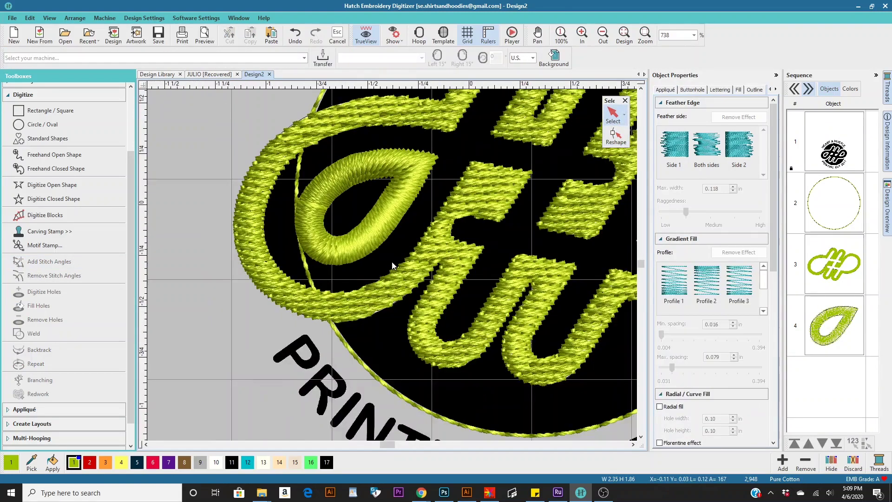
scroll(392, 266, "up", 4)
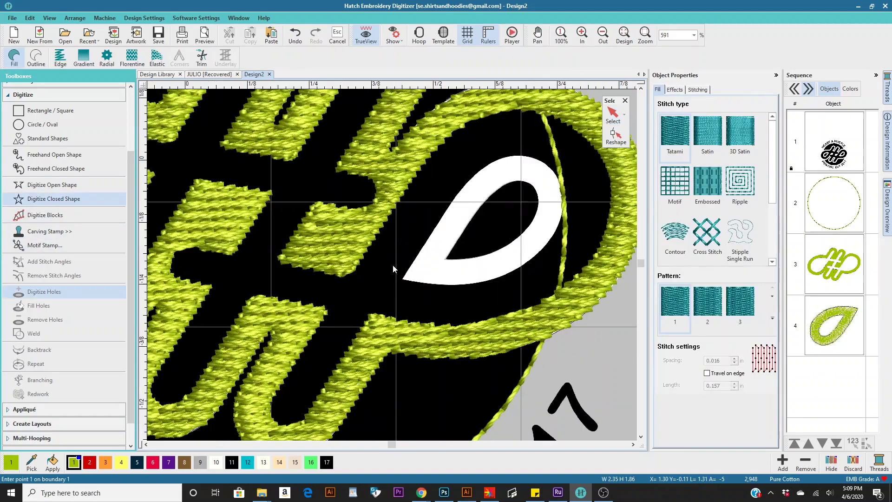
left_click(328, 351)
left_click(385, 261)
left_click(427, 202)
left_click(460, 174)
left_click(506, 158)
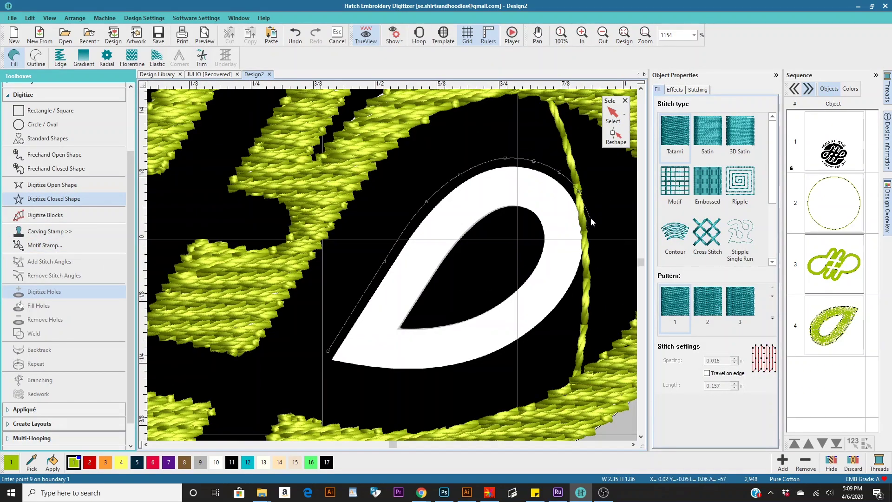
- Trace around the right teardrop's rounded end and lower edge back to the tip and complete the fill
left_click(589, 254)
left_click(576, 297)
left_click(534, 339)
left_click(465, 369)
left_click(400, 378)
left_click(331, 365)
key("Return")
- Trace the inner teardrop boundary, cut it out of the right teardrop fill as a hole, and show the design in TrueView
key("t")
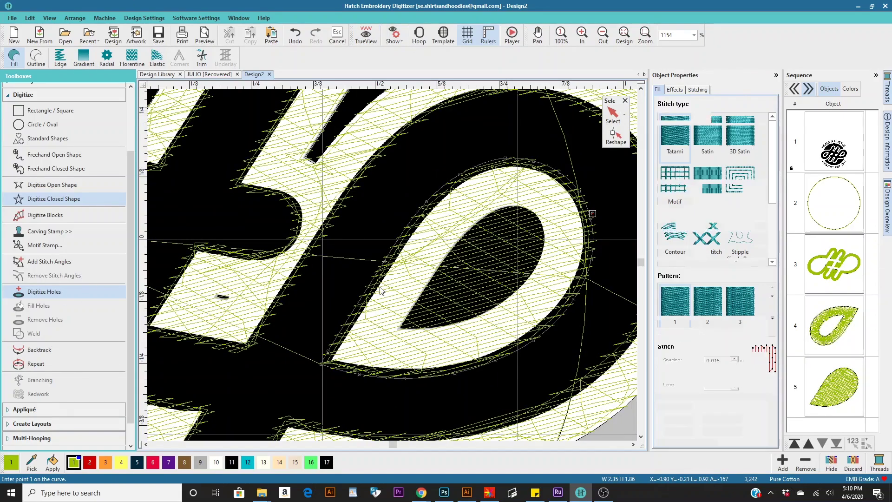
left_click(380, 290)
scroll(380, 290, "up", 3)
left_click(522, 143)
left_click(567, 179)
left_click(292, 354)
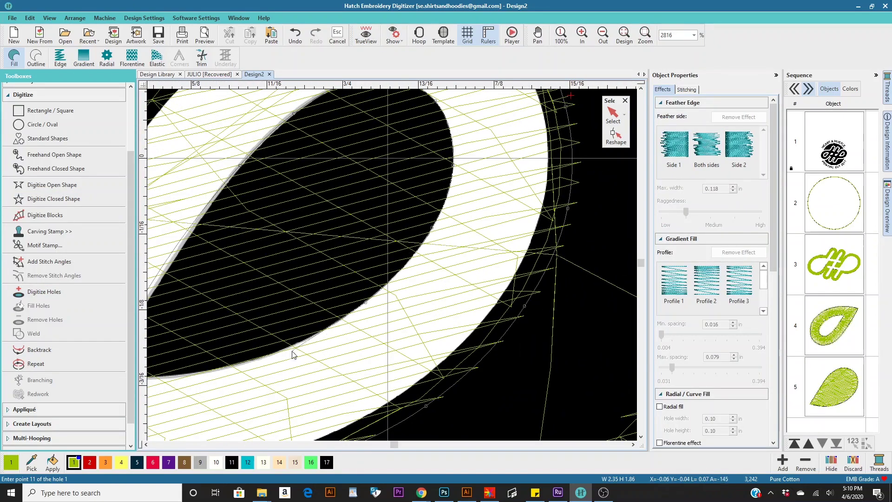
scroll(293, 354, "down", 6)
key("Return")
key("t")
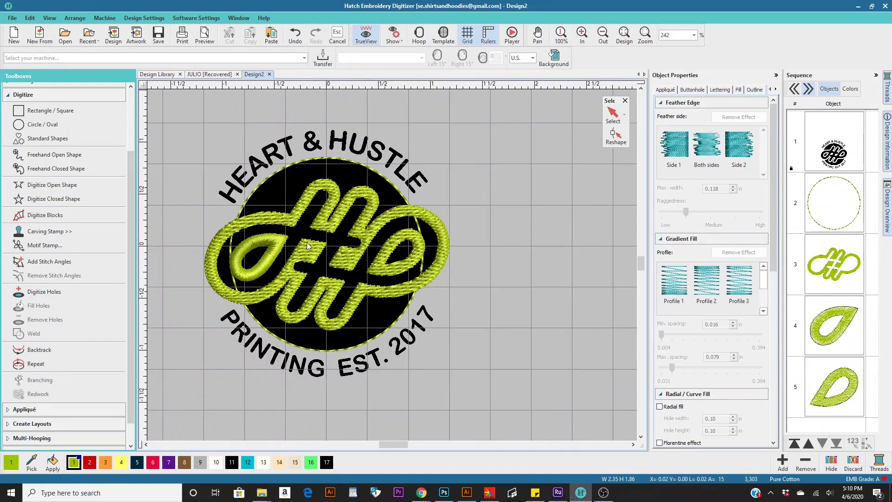
- Change the fill stitch type of the monogram border and of the right teardrop to Satin
scroll(307, 246, "up", 2)
left_click(441, 193)
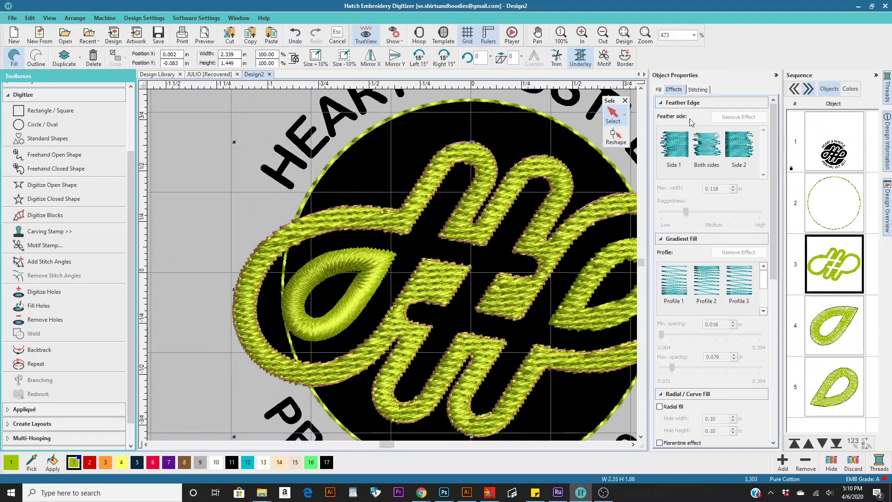
left_click(659, 89)
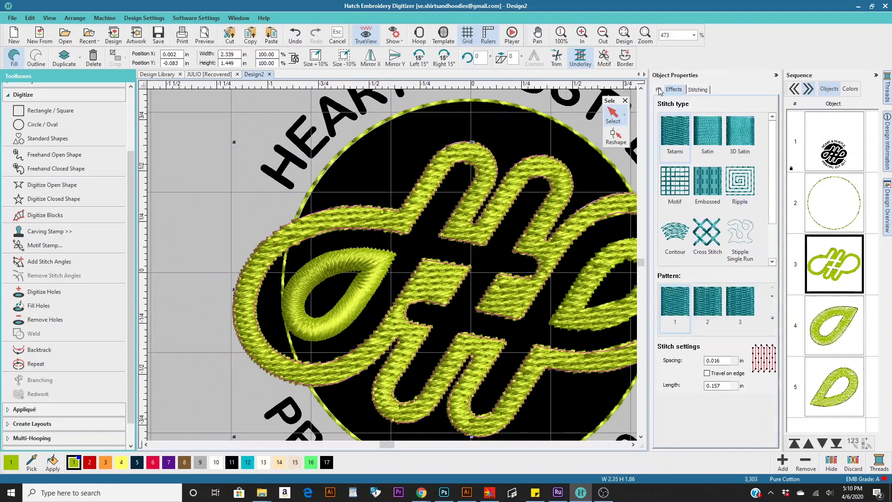
left_click(704, 141)
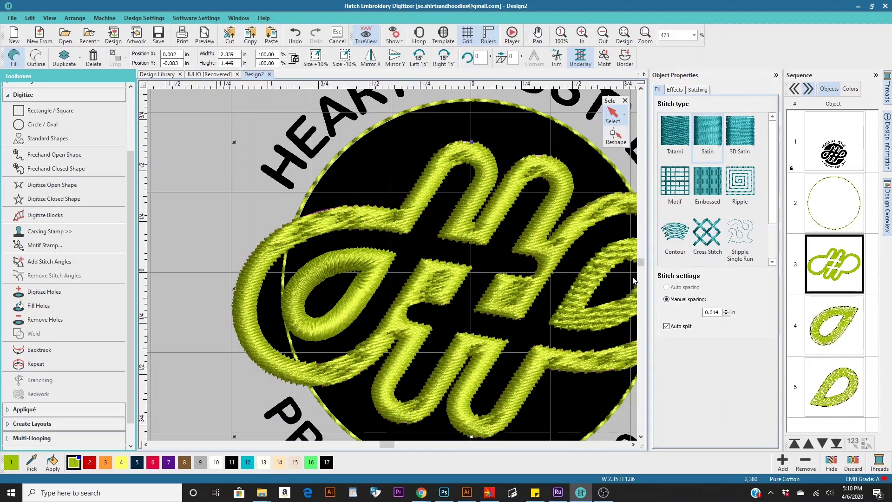
left_click(603, 315)
left_click(707, 137)
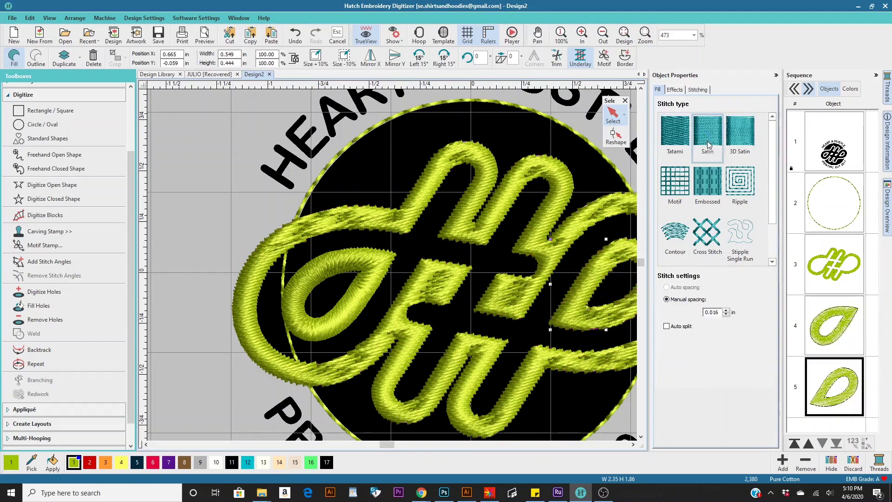
- Try 3D Satin on the right teardrop, return it to Satin and examine the monogram's stitching up close
scroll(392, 264, "down", 2)
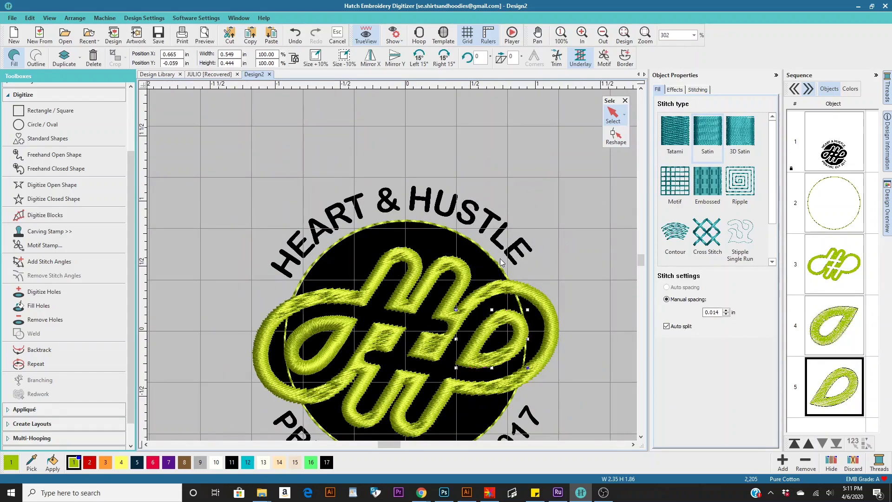
left_click(739, 133)
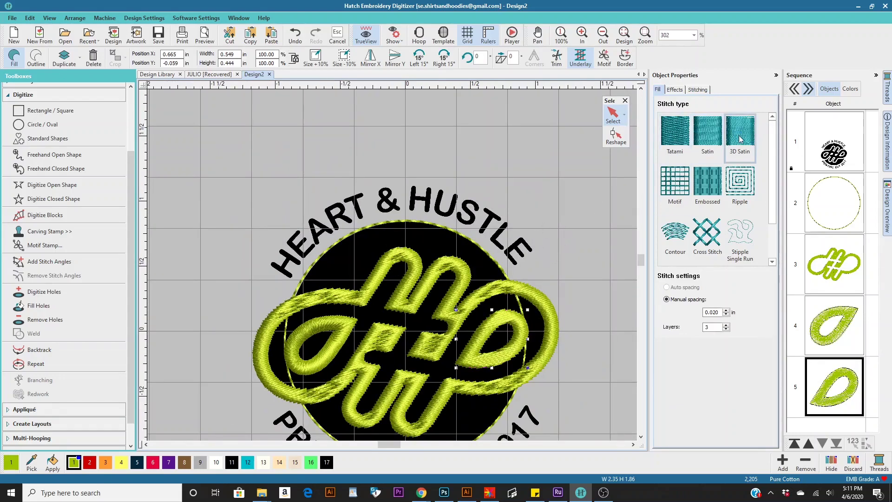
left_click(716, 137)
scroll(393, 265, "down", 2)
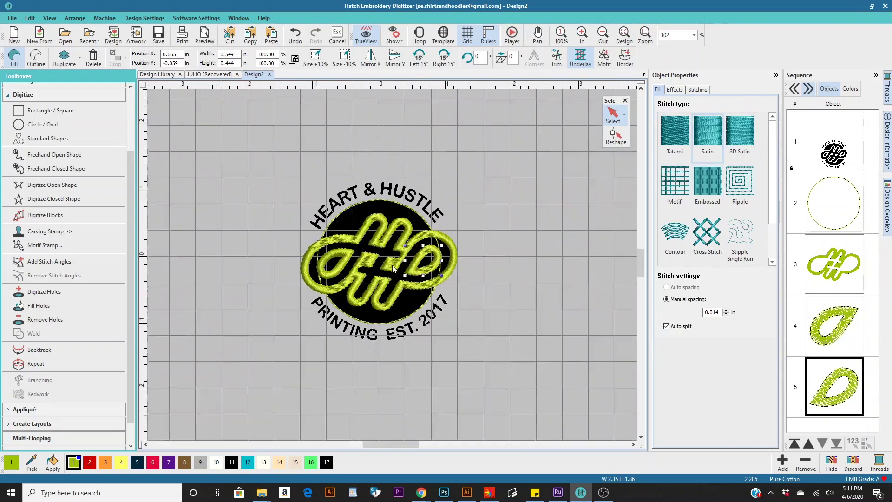
scroll(392, 264, "up", 4)
scroll(392, 265, "up", 3)
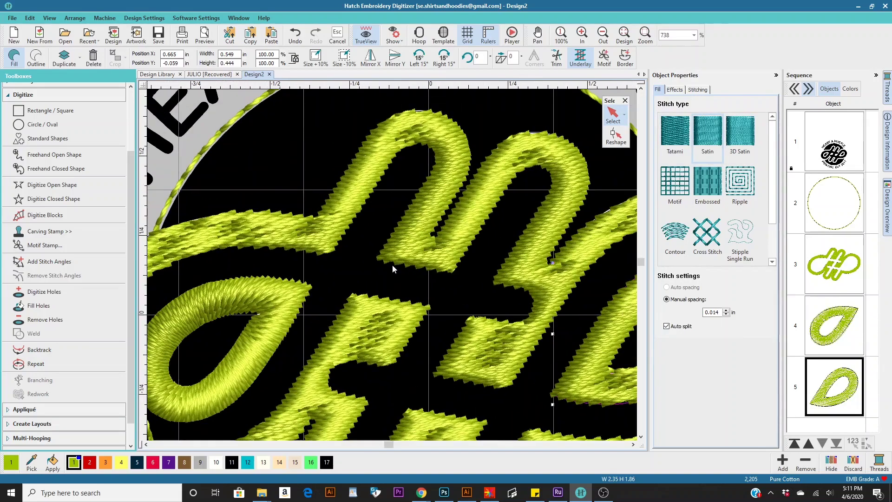
- Turn off the TrueView rendering to show plain stitch lines and deselect the right teardrop
left_click(366, 35)
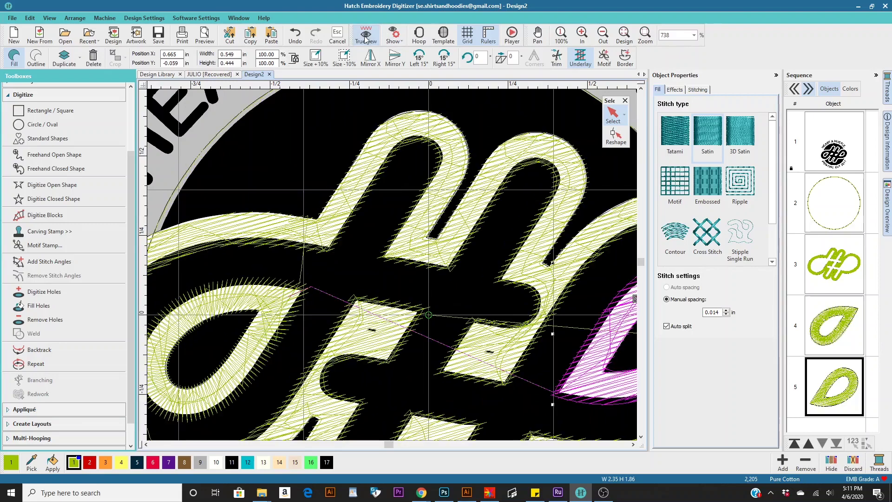
scroll(393, 269, "down", 2)
scroll(392, 270, "down", 2)
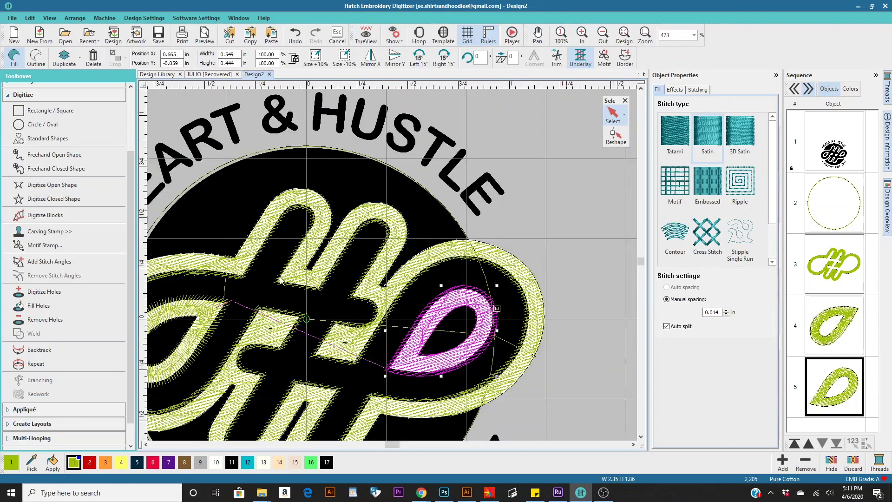
scroll(292, 277, "down", 2)
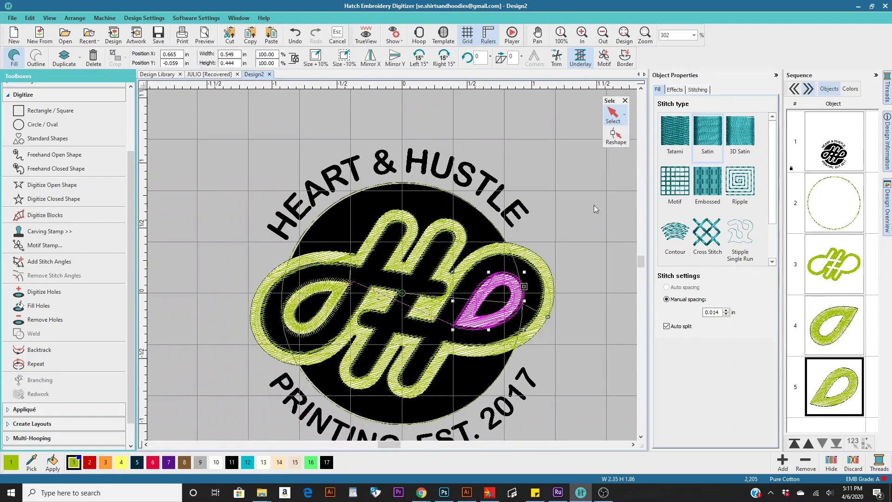
left_click(573, 171)
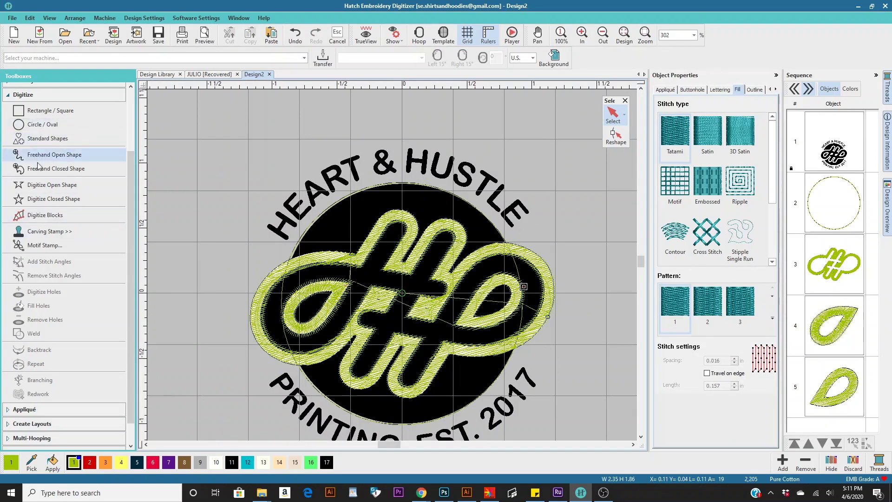
- Begin a digitized closed Tatami shape at the inner corner beside the logo's upper-left arch and trace up its straight edge
left_click(59, 203)
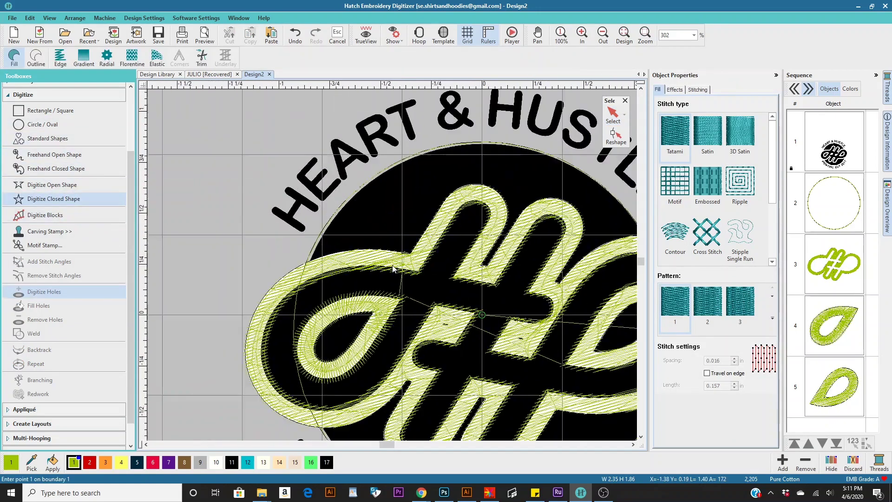
scroll(432, 256, "up", 8)
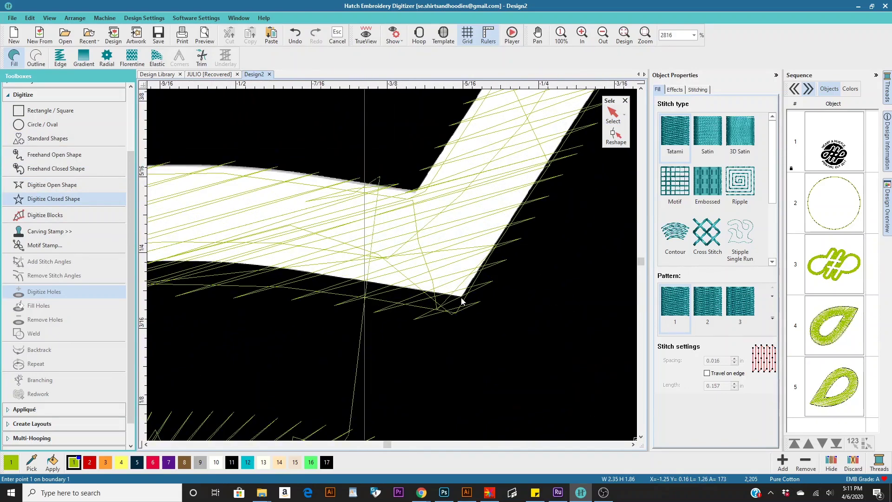
left_click(461, 297)
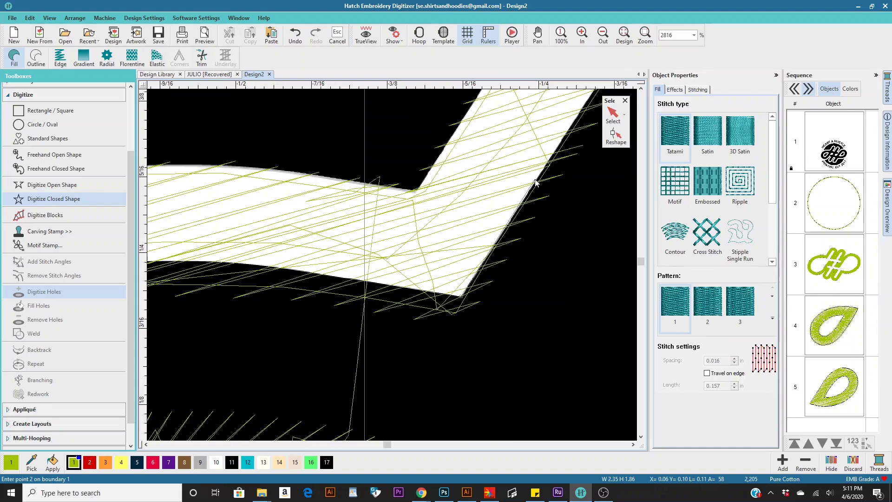
left_click(537, 183)
scroll(537, 182, "down", 2)
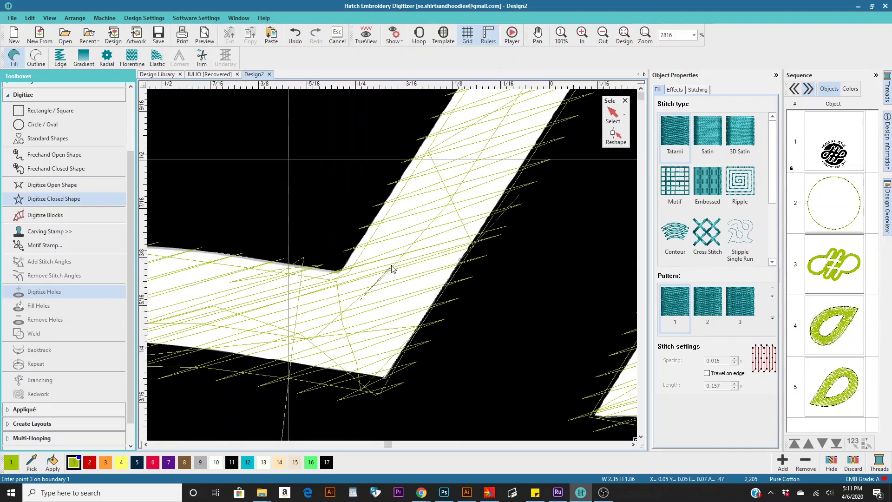
scroll(425, 217, "down", 1)
- Continue the boundary around the inner curve of the upper-left arch and down to its lower corner
left_click(422, 210)
left_click(446, 170)
left_click(467, 151)
left_click(500, 142)
left_click(531, 154)
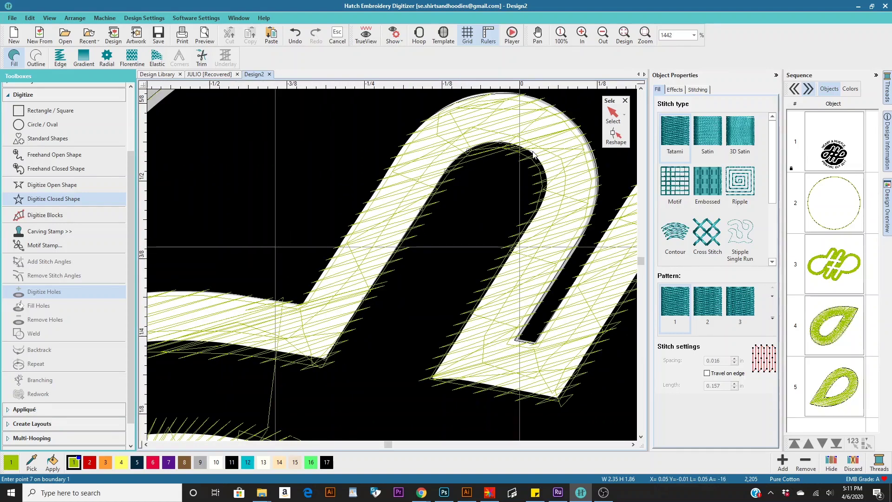
left_click(546, 176)
left_click(522, 236)
left_click(432, 376)
- Trace the boundary around the inner curve of the second upper arch
scroll(398, 265, "up", 2)
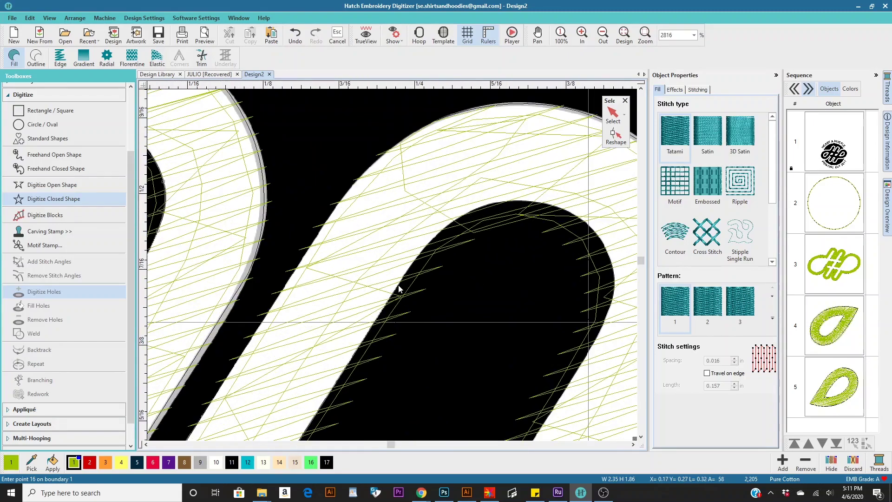
left_click(334, 230)
left_click(401, 203)
left_click(455, 214)
left_click(491, 243)
left_click(502, 301)
left_click(492, 339)
left_click(483, 367)
scroll(418, 279, "down", 2)
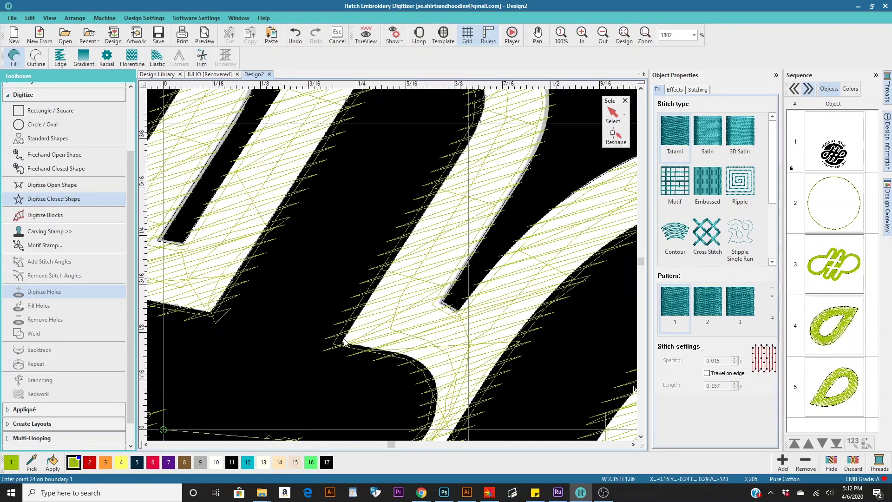
- Carry the boundary past the second arch's lower corner and around the rounded right end of the upper crossbar
scroll(418, 278, "up", 1)
left_click(302, 251)
left_click(406, 271)
left_click(445, 283)
left_click(481, 319)
left_click(483, 346)
- Trace the boundary around the corners of the right white block below the upper crossbar
scroll(483, 346, "down", 3)
left_click(418, 288)
scroll(418, 288, "up", 2)
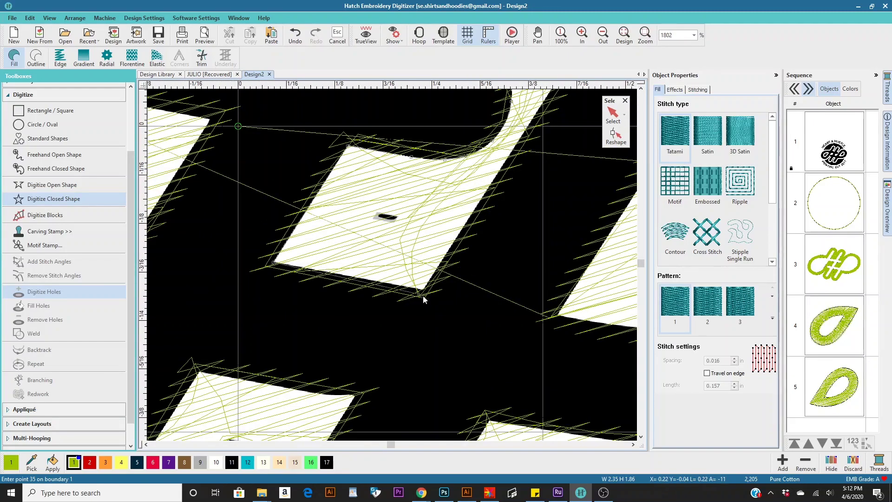
left_click(423, 299)
- Trace the boundary along the inner edge of the large right loop and back along its bottom
scroll(405, 261, "down", 2)
left_click(405, 261)
scroll(392, 267, "down", 1)
left_click(392, 266)
left_click(511, 259)
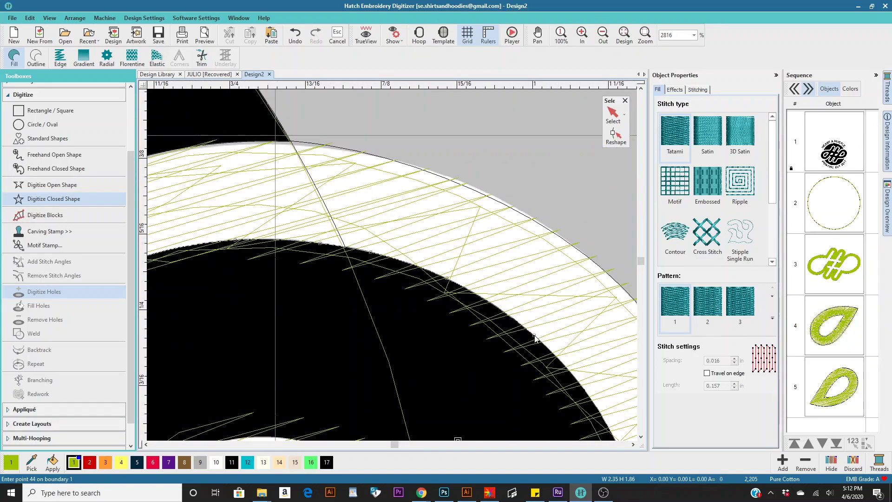
left_click(392, 268)
left_click(245, 193)
scroll(245, 194, "up", 1)
left_click(279, 177)
left_click(260, 279)
left_click(239, 325)
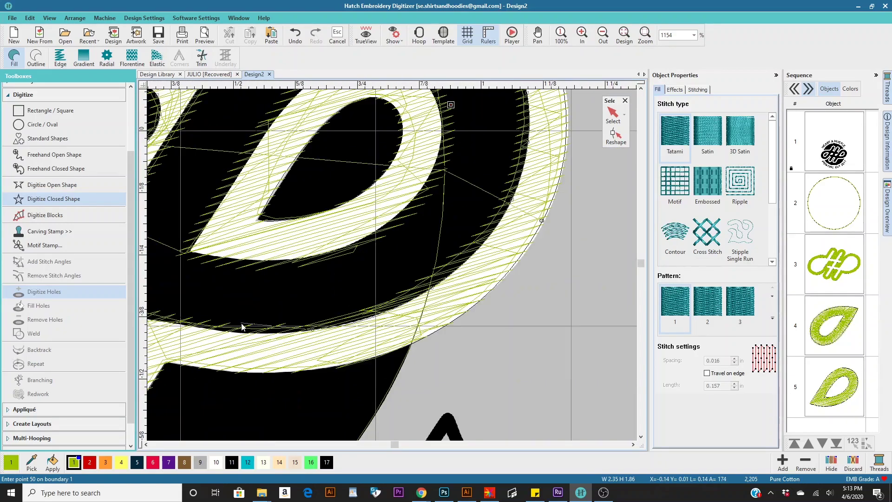
left_click(245, 311)
- Trace the boundary around the inside of the lower-right U-shaped stroke and up to its top corner
scroll(319, 255, "down", 3)
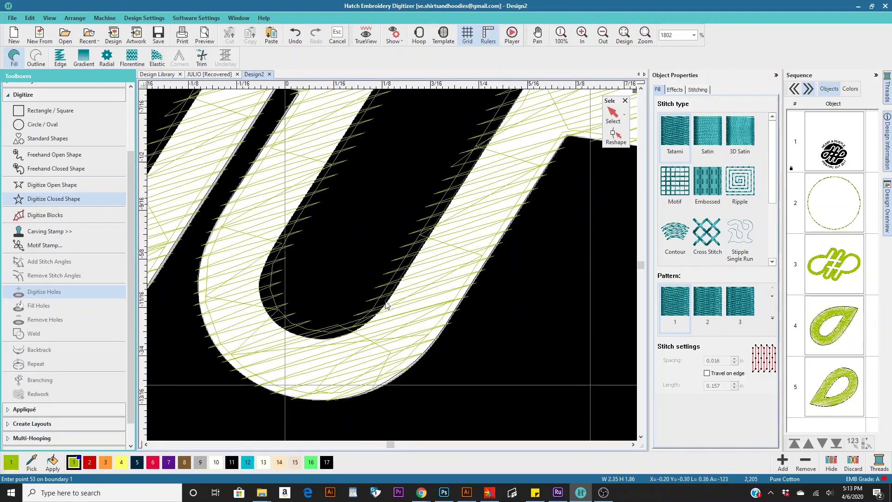
scroll(321, 205, "up", 5)
scroll(360, 375, "down", 3)
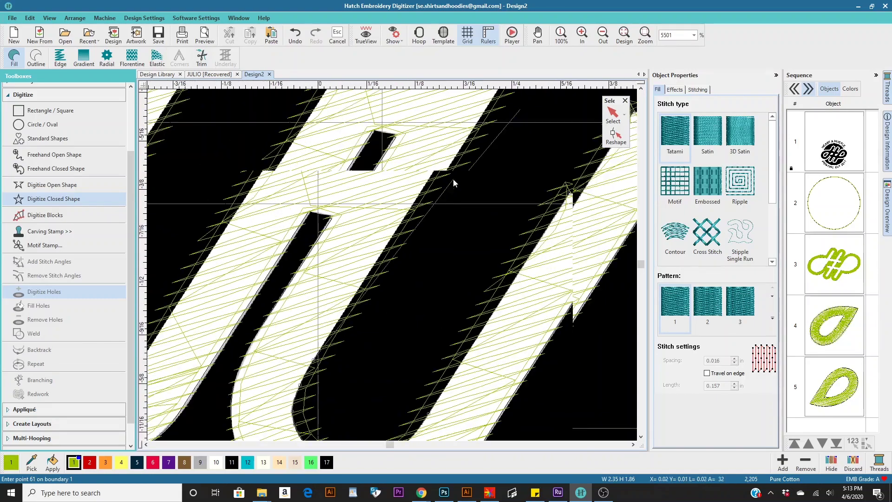
scroll(454, 178, "up", 2)
left_click(442, 267)
- Trace the boundary around the inner curve of the lower-left U-shaped stroke
scroll(352, 258, "up", 2)
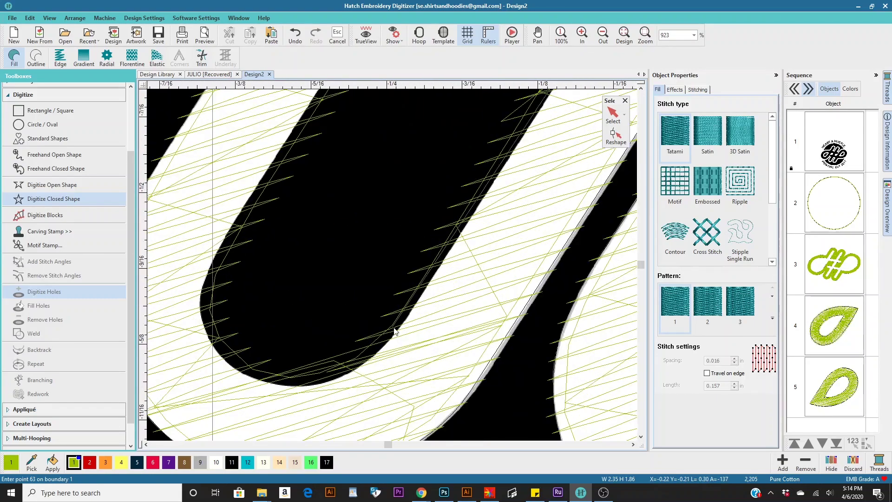
left_click(418, 300)
left_click(360, 366)
left_click(294, 386)
left_click(251, 379)
left_click(207, 334)
left_click(200, 306)
left_click(239, 209)
scroll(238, 209, "down", 3)
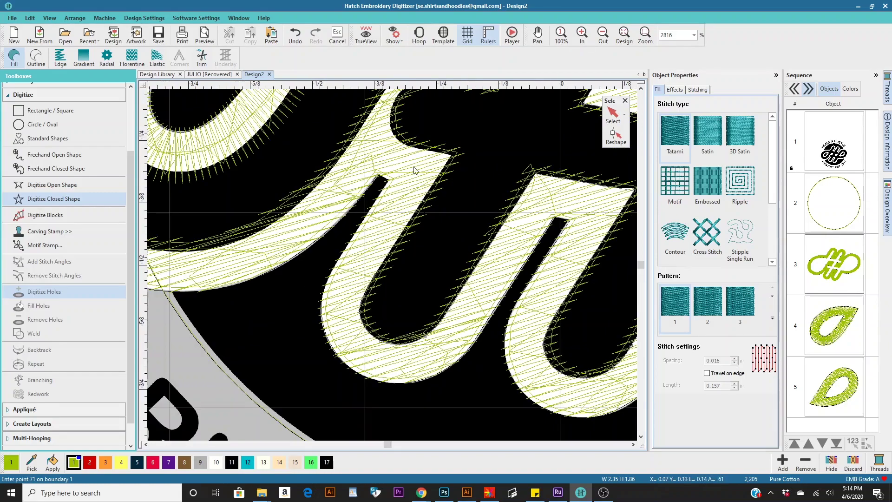
- Carry the boundary around the rounded left end of the lower crossbar
scroll(511, 279, "up", 3)
left_click(556, 292)
left_click(497, 279)
left_click(435, 268)
left_click(372, 246)
left_click(335, 205)
scroll(323, 151, "down", 2)
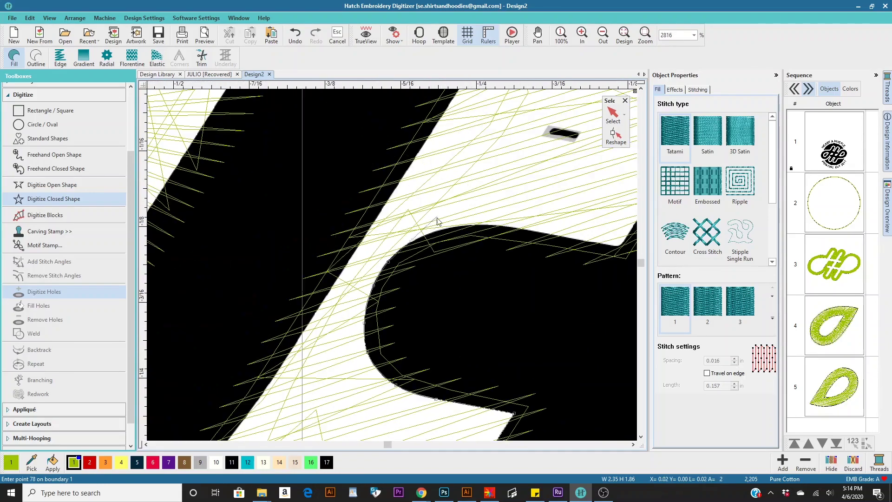
- Trace the boundary around the left white block and down into the large left loop
left_click(514, 236)
scroll(514, 235, "down", 1)
left_click(399, 264)
scroll(399, 265, "down", 1)
left_click(277, 327)
left_click(395, 265)
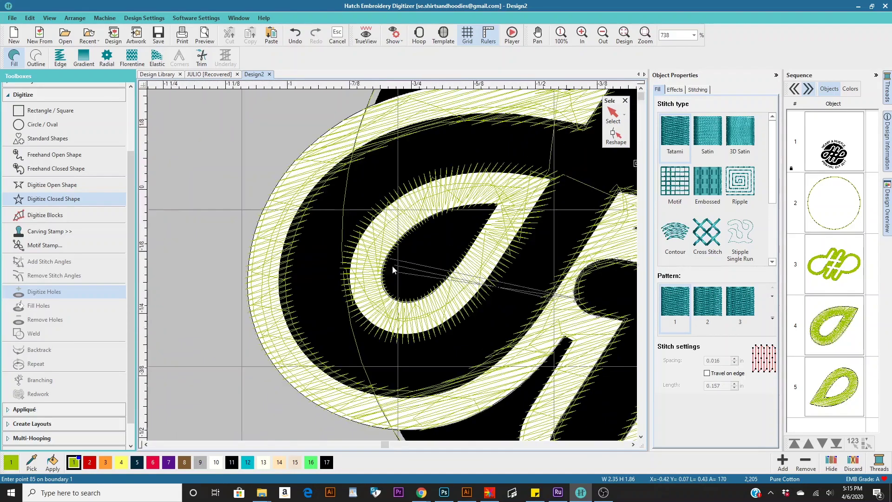
- Trace the inner edge of the left loop back to the start and close the fill shape
left_click(392, 279)
left_click(391, 289)
left_click(325, 260)
left_click(297, 279)
left_click(242, 121)
key("Return")
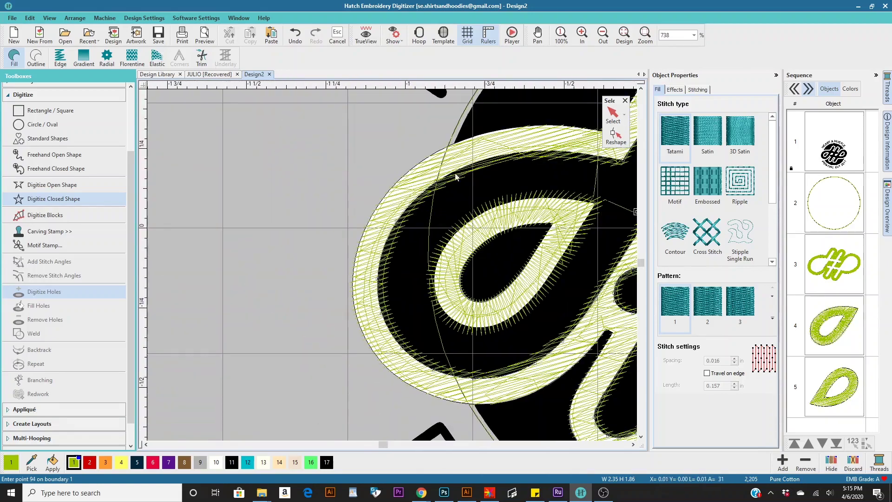
- Color the teardrop outlines with green color 16 and the new inner logo fill with black color 11
key("t")
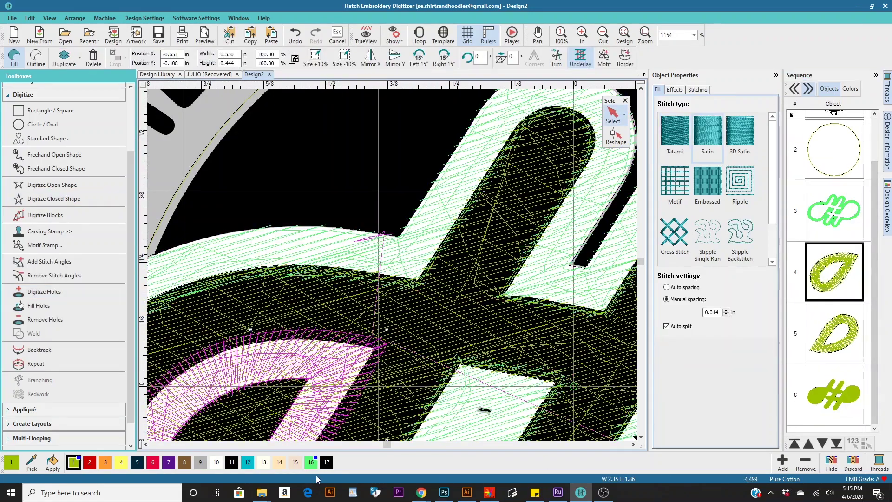
left_click(232, 462)
key("0")
scroll(451, 248, "up", 2)
key("t")
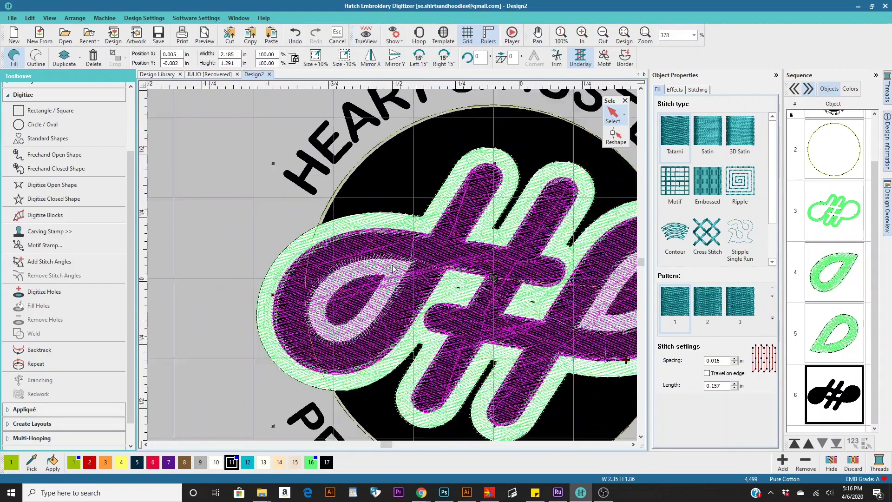
- Lock the green objects and digitize a hole in the black fill around the left teardrop
scroll(325, 279, "up", 4)
left_click(44, 292)
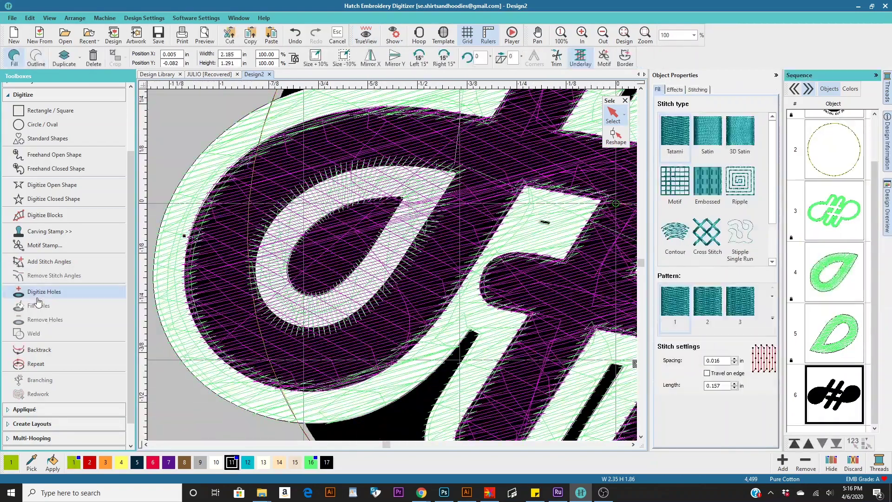
scroll(418, 284, "up", 2)
scroll(428, 284, "down", 3)
key("Return")
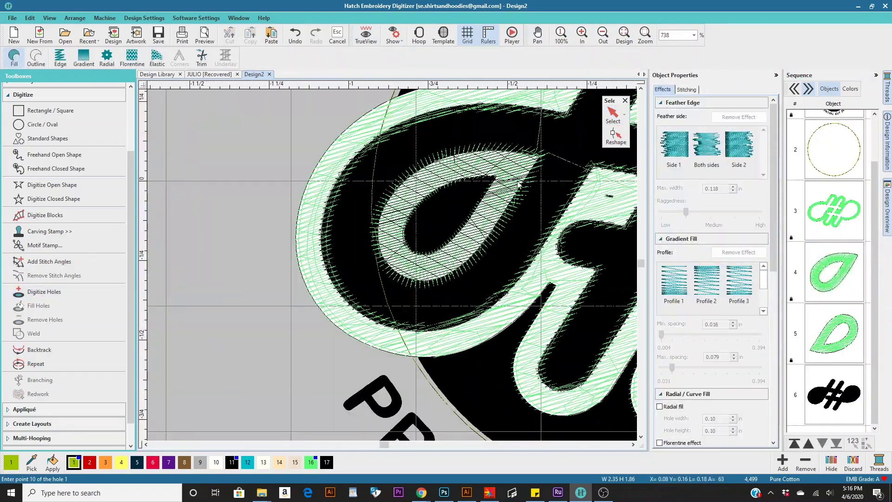
- Digitize a second hole in the black fill around the right teardrop
scroll(428, 283, "up", 1)
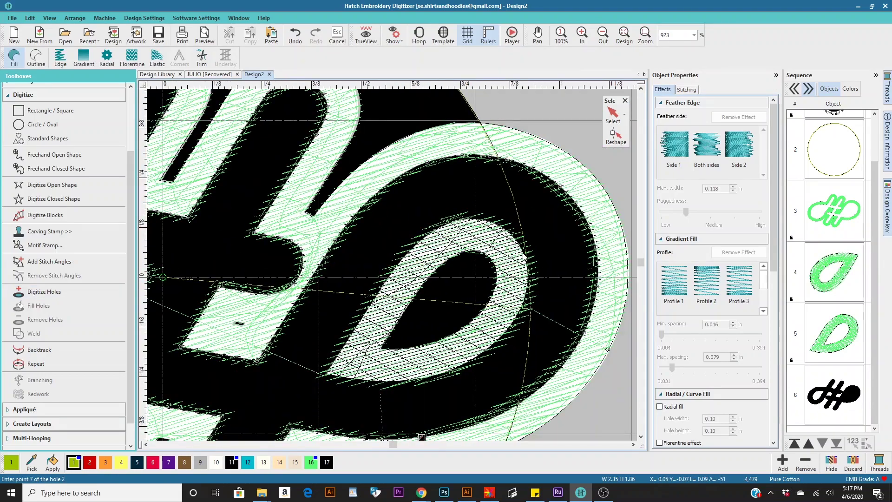
key("Return")
scroll(309, 361, "down", 3)
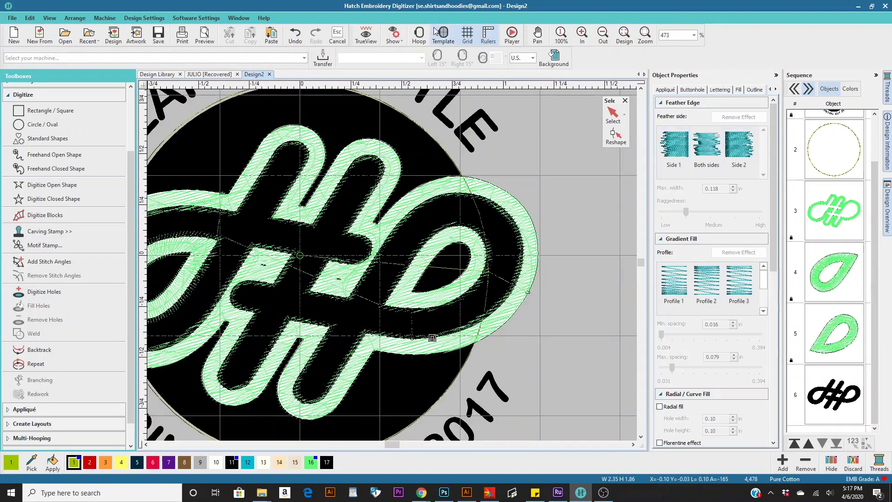
- Turn TrueView back on and examine how the black fill meets the green outlines across the logo
left_click(366, 34)
scroll(388, 262, "down", 2)
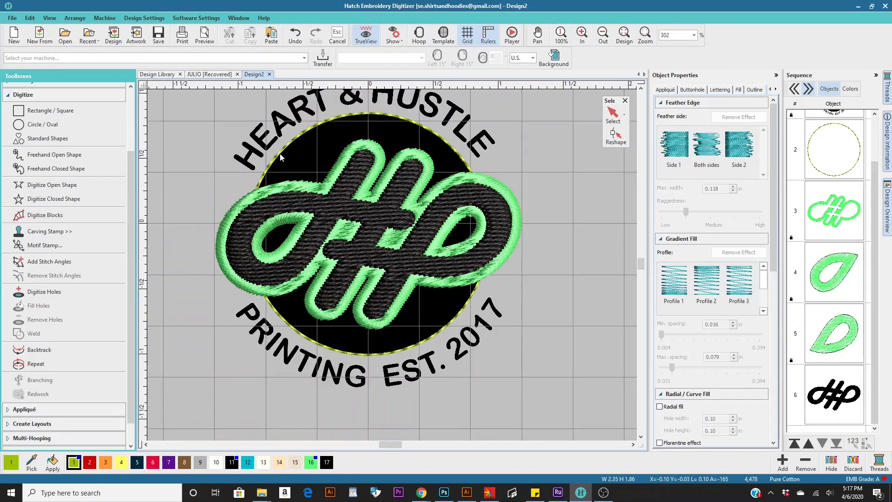
scroll(389, 258, "up", 4)
scroll(393, 264, "down", 3)
scroll(393, 268, "down", 2)
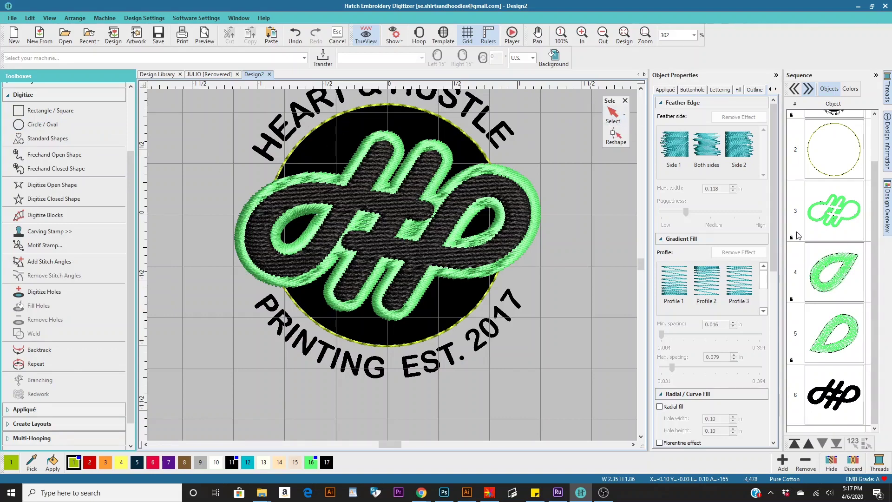
- Unlock the locked green objects in the sequence
left_click(832, 228)
right_click(832, 228)
left_click(836, 359)
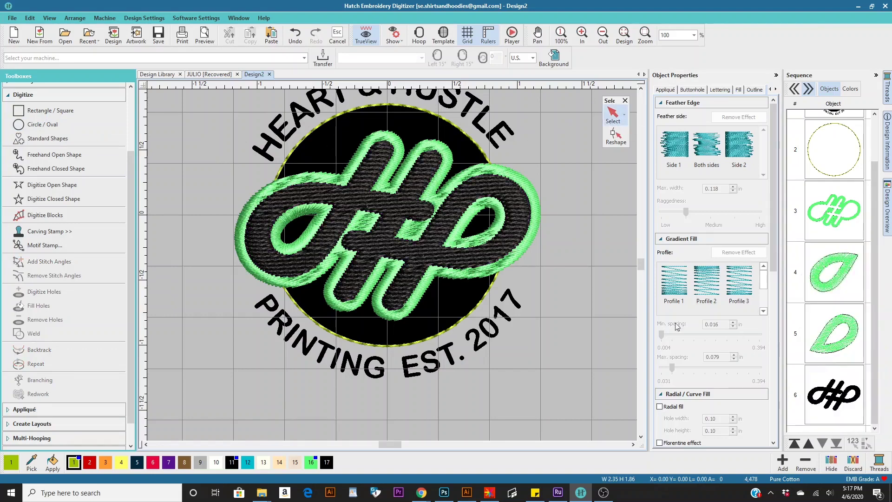
- Convert the background circle's outline to a Tatami fill and color it black with color 17
left_click(328, 121)
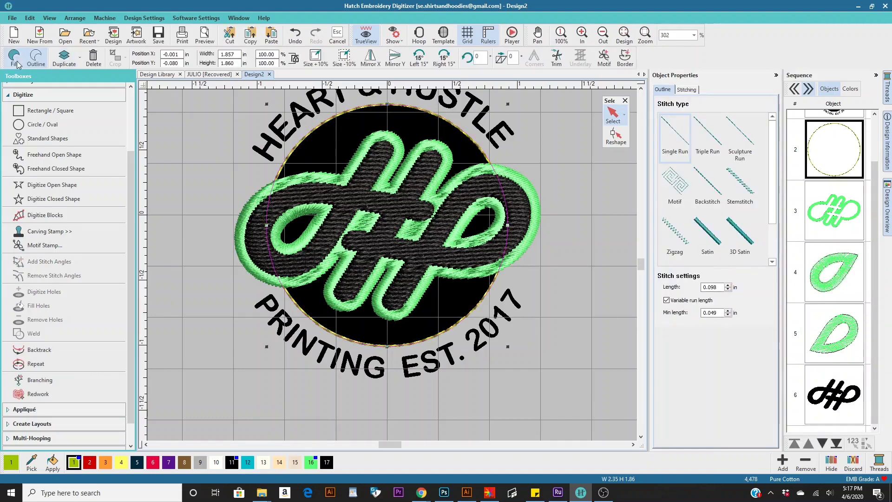
left_click(17, 63)
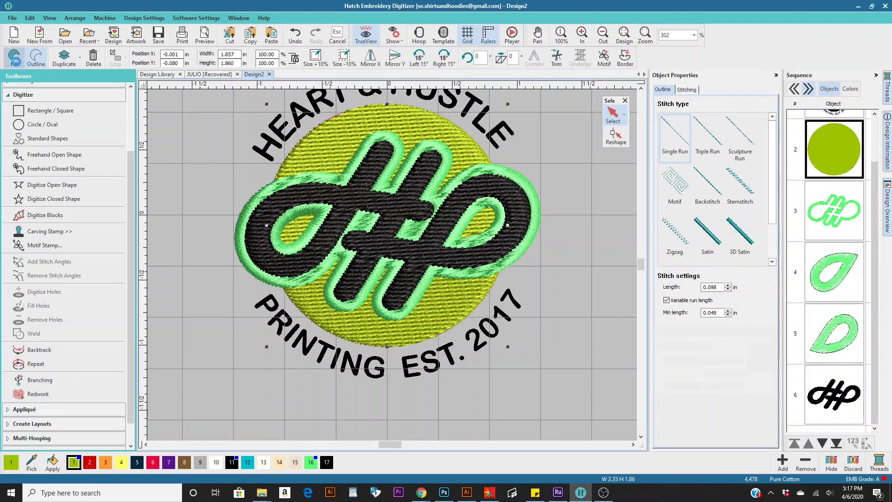
left_click(329, 462)
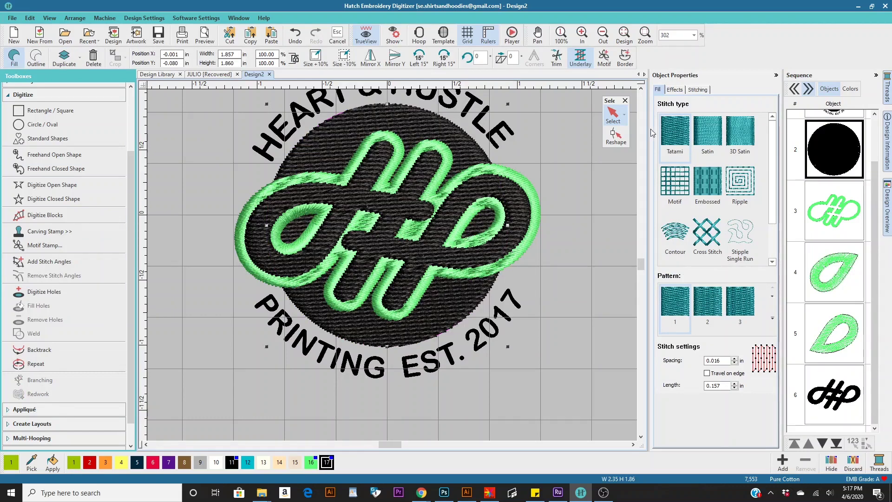
- Reshape the circle fill by rotating its stitch angle line to nearly horizontal
left_click(615, 136)
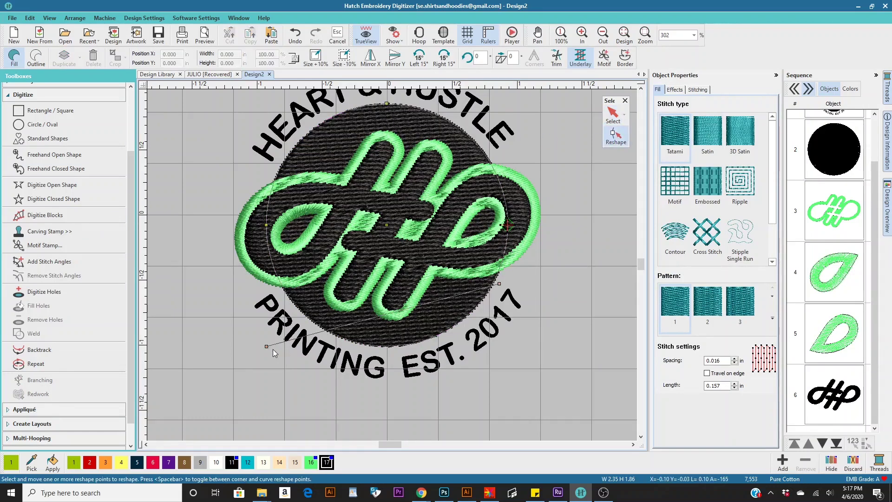
left_click_drag(268, 345, 207, 280)
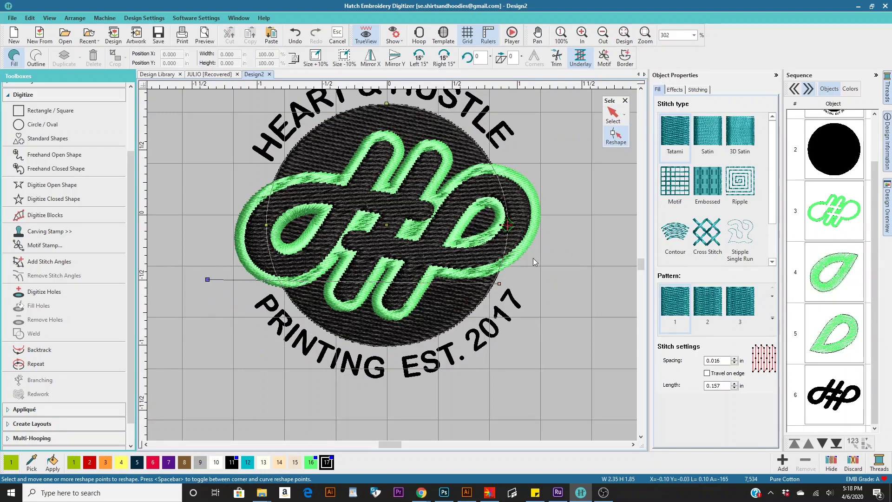
- Extend the black circle's stitch angle line slightly past its edge and keep Tatami pattern 1
left_click(499, 283)
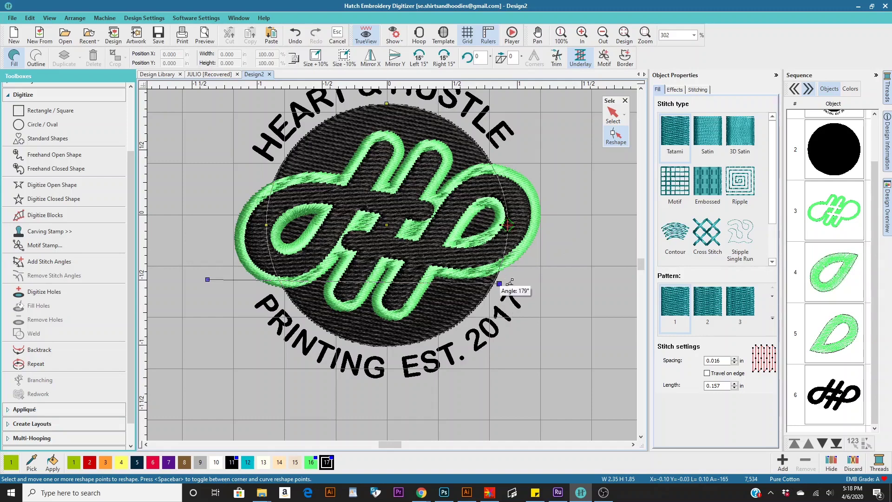
left_click_drag(510, 282, 520, 278)
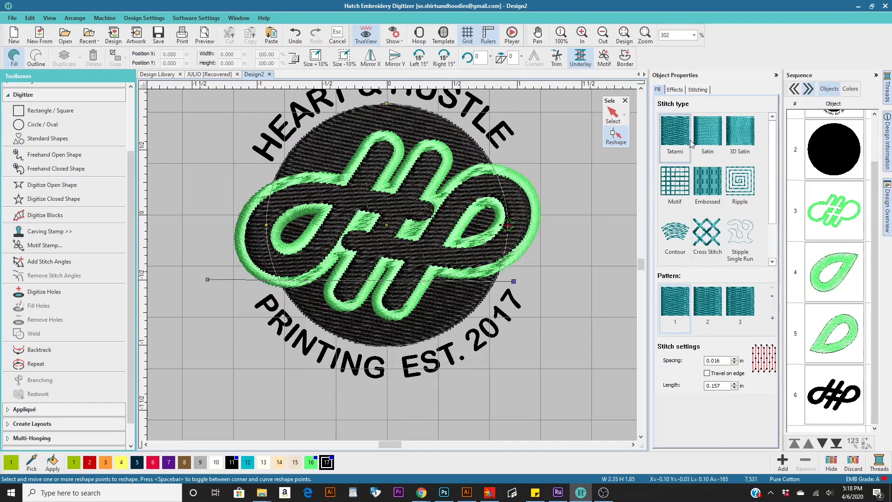
left_click(705, 309)
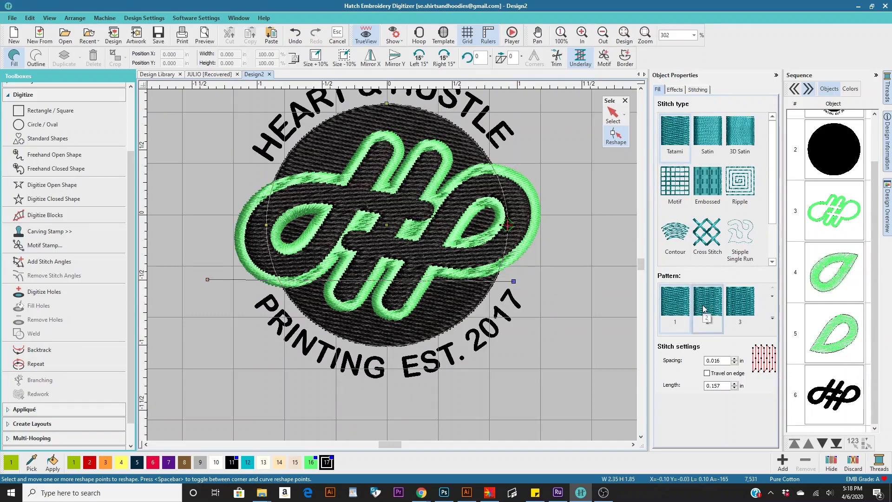
left_click(675, 302)
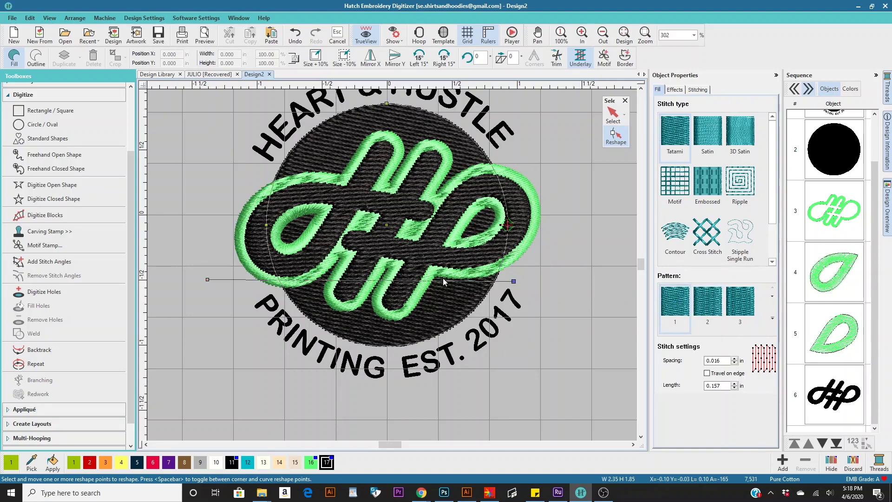
- Draw a filled test circle about 1.128 in across, below and to the right of the logo
scroll(442, 277, "down", 2)
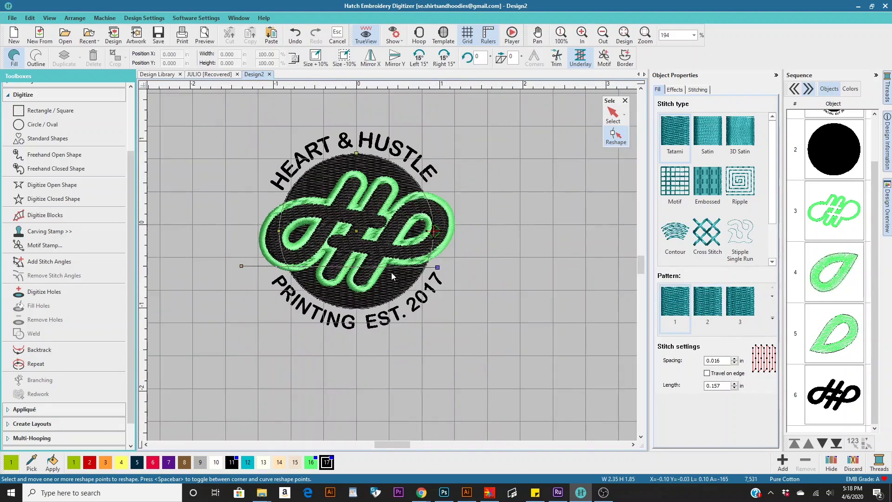
left_click(38, 126)
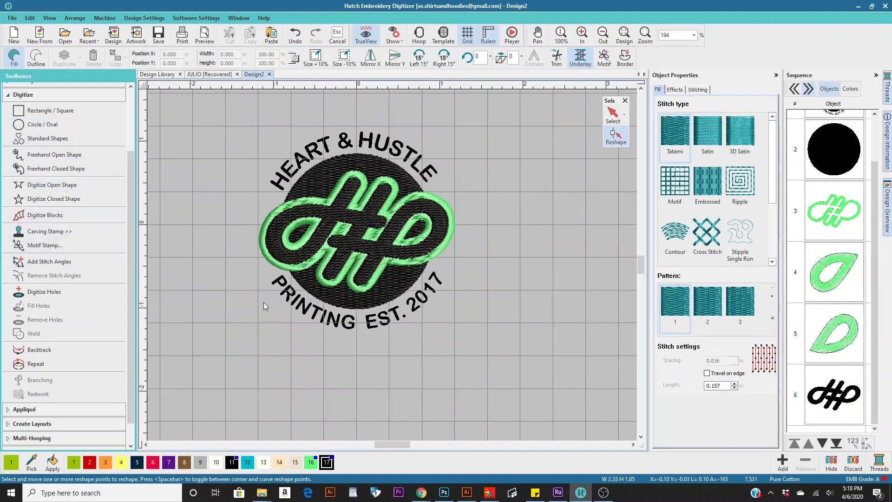
left_click(487, 355)
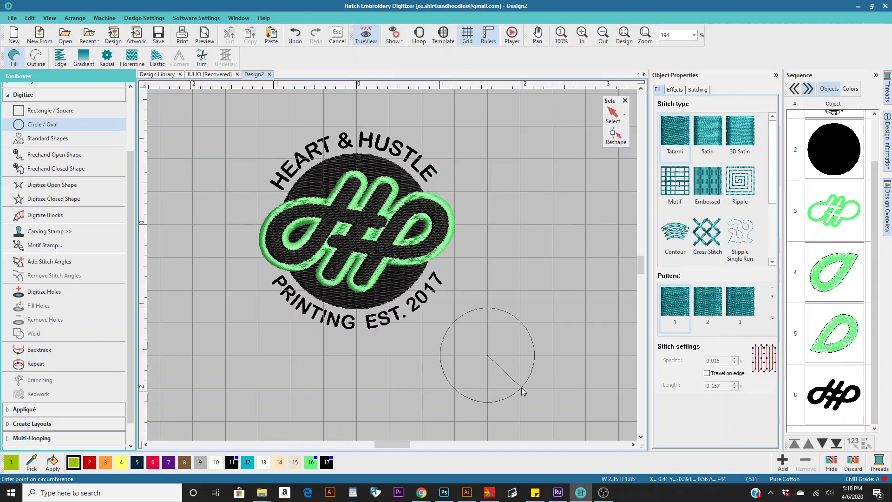
left_click(521, 388)
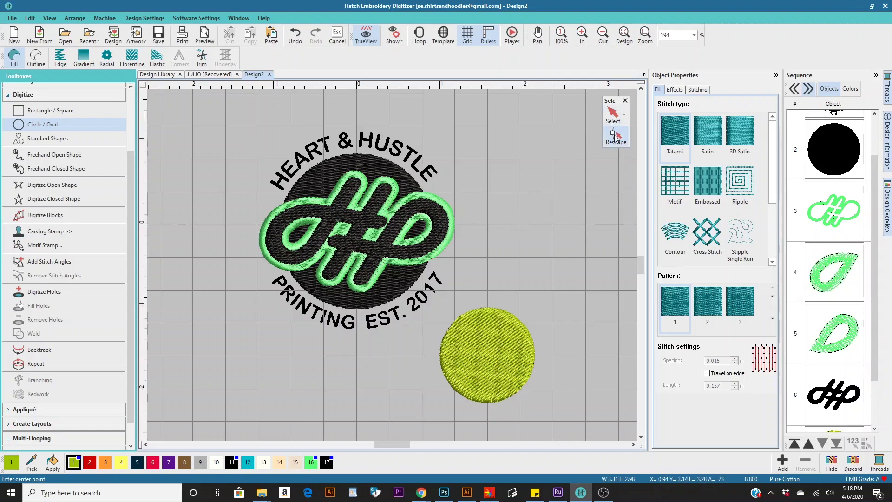
- Reshape the test circle's fill by rotating its stitch angle line to nearly horizontal
left_click(613, 114)
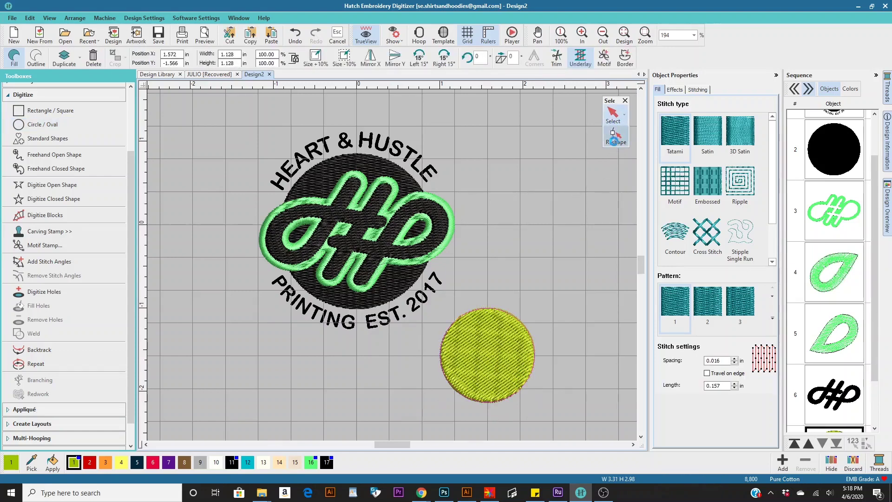
left_click(616, 136)
left_click_drag(506, 335, 570, 399)
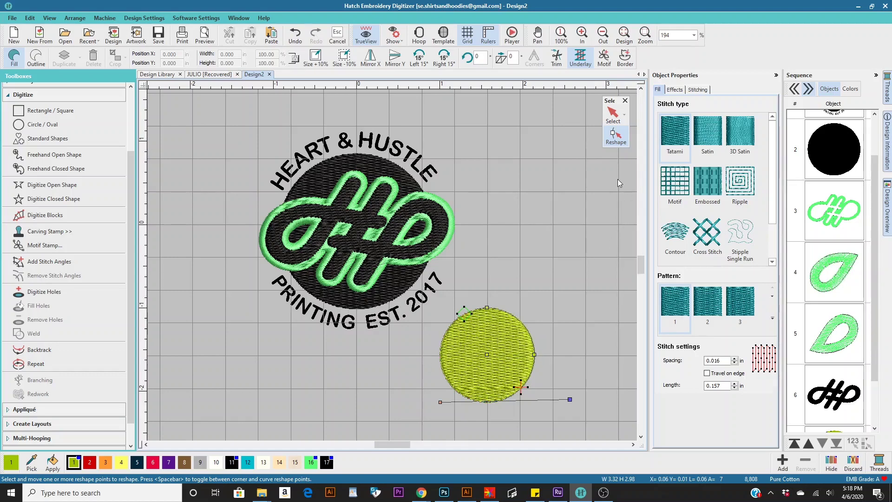
left_click(612, 114)
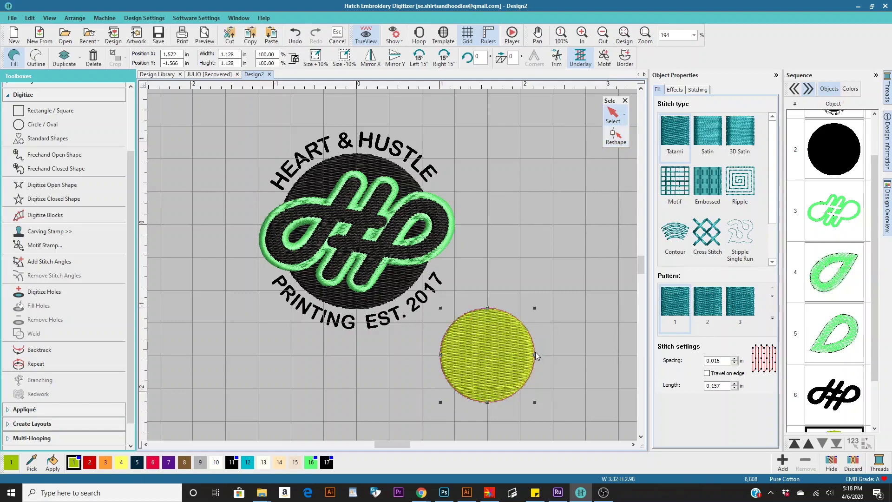
- Try narrowing the test circle to 0.949 in and widening it to 1.306 in, undoing each resize
left_click_drag(535, 355, 527, 356)
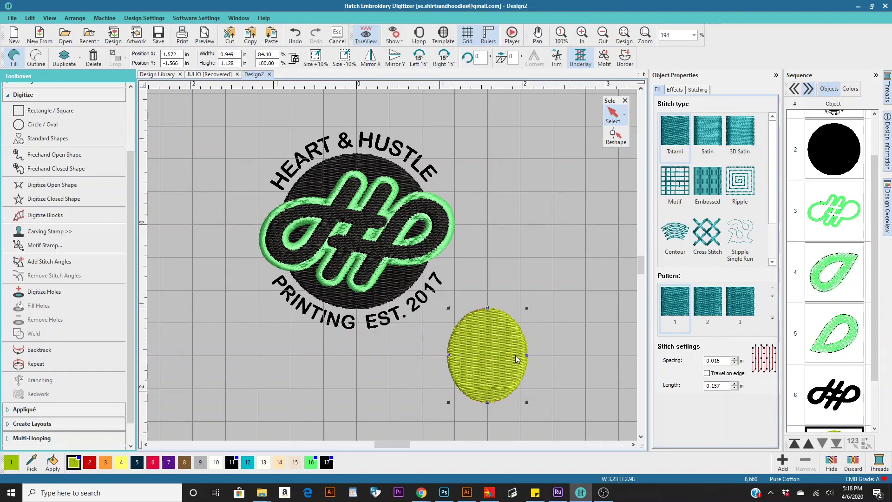
key("ctrl+z")
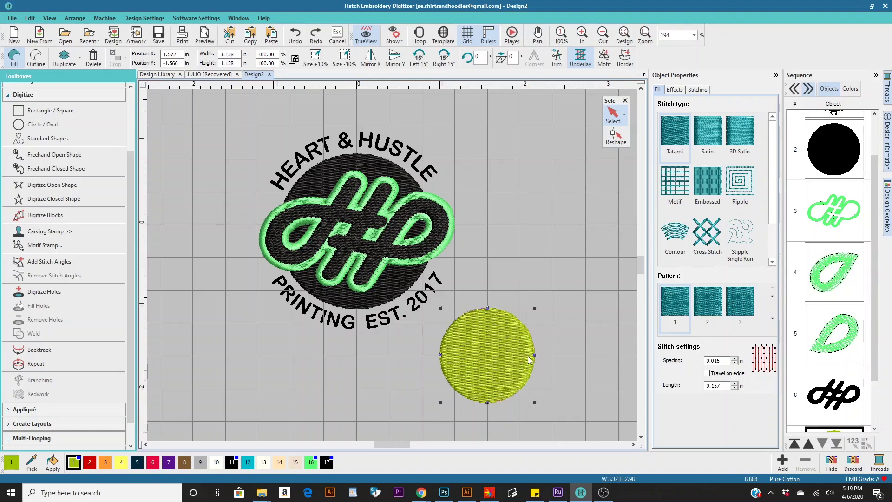
left_click_drag(535, 355, 542, 354)
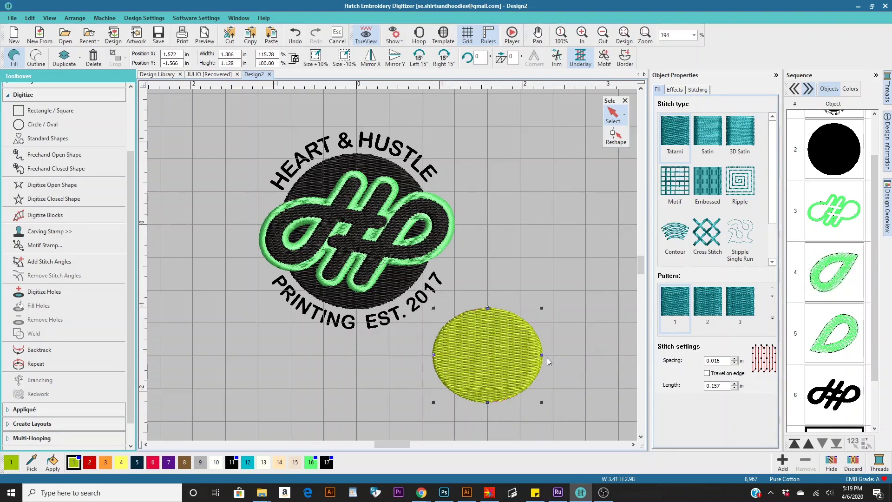
key("ctrl+z")
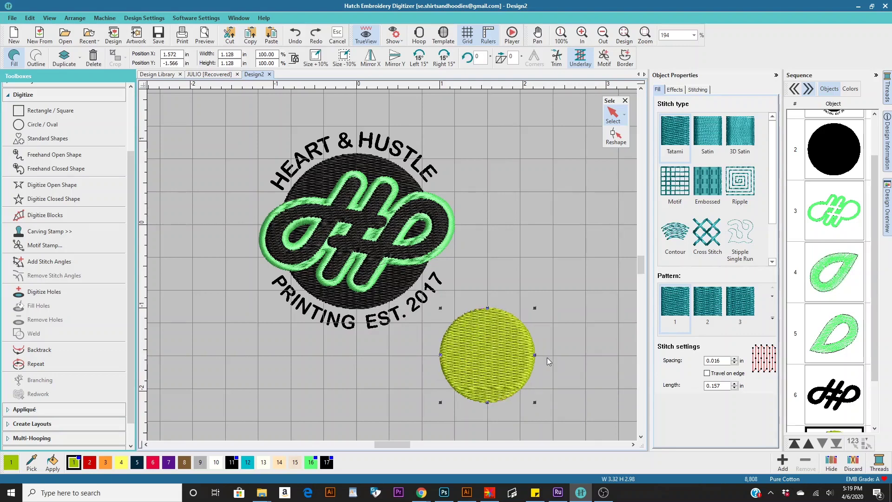
- Widen the logo's black background circle to 2.019 in, compensating for pull along the stitch direction
left_click(396, 275)
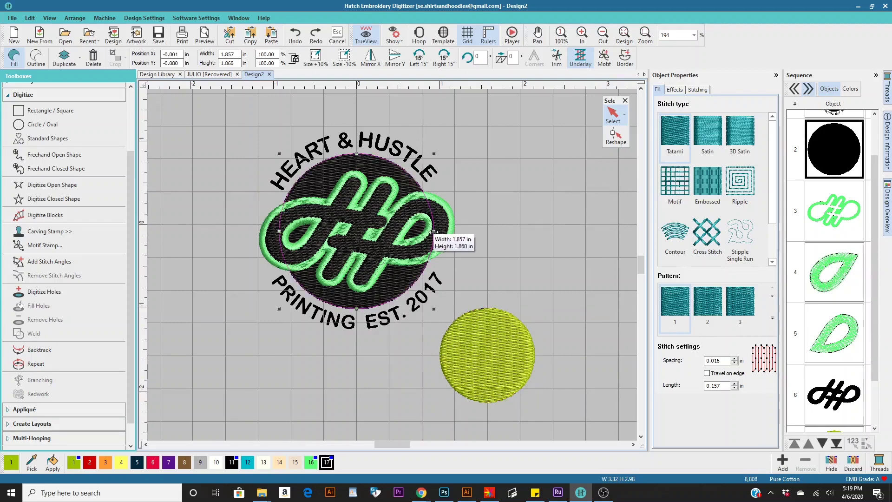
left_click_drag(434, 231, 441, 231)
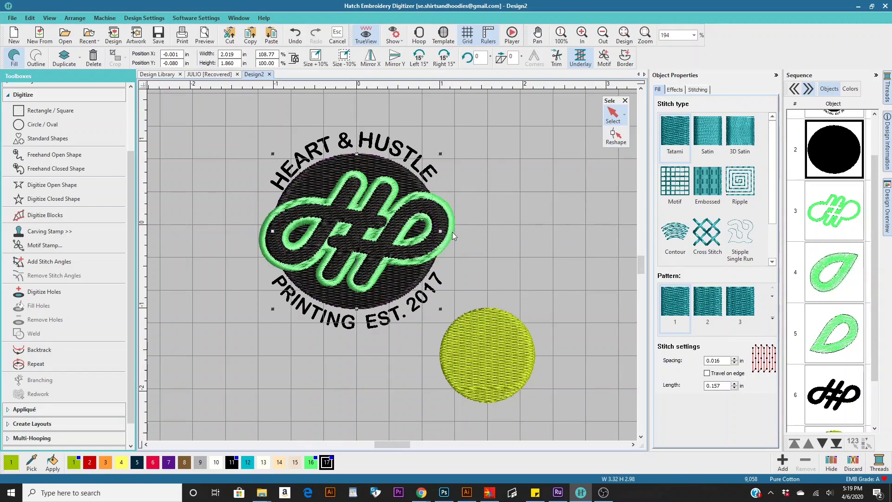
scroll(393, 264, "up", 3)
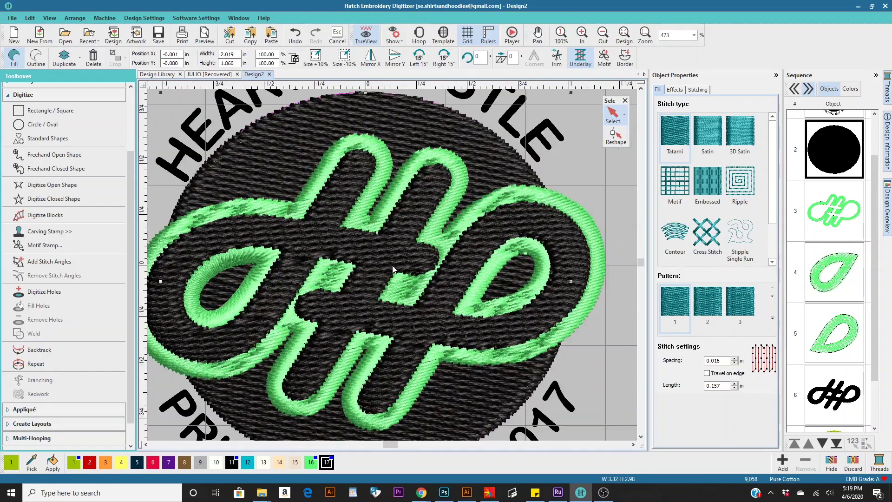
scroll(392, 268, "down", 1)
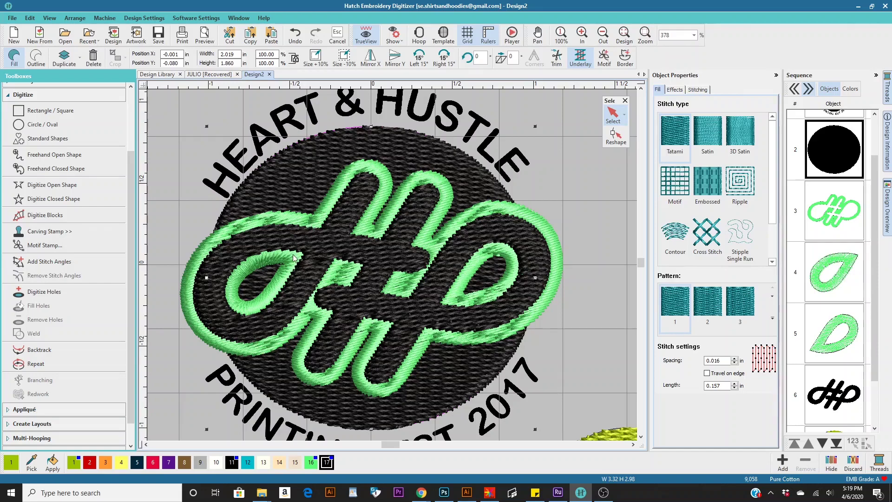
- Add stitch angle lines around the right green teardrop outline so its satin stitches follow the shape
left_click(471, 273)
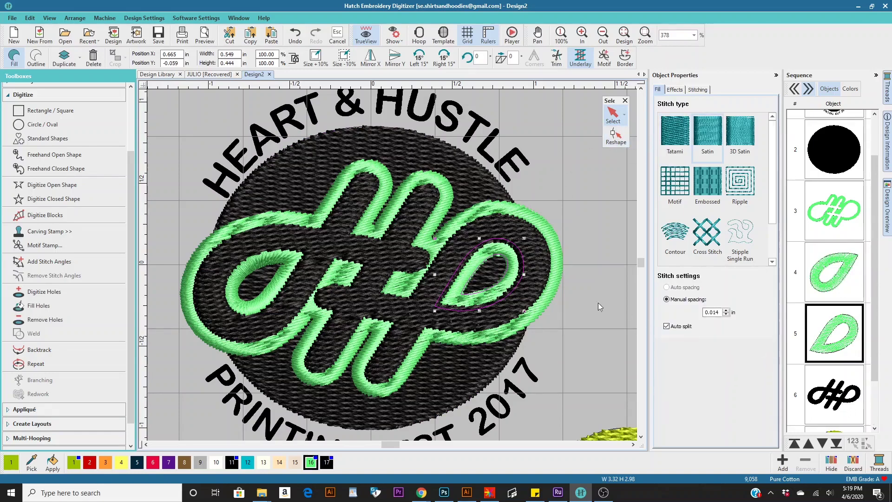
left_click(616, 136)
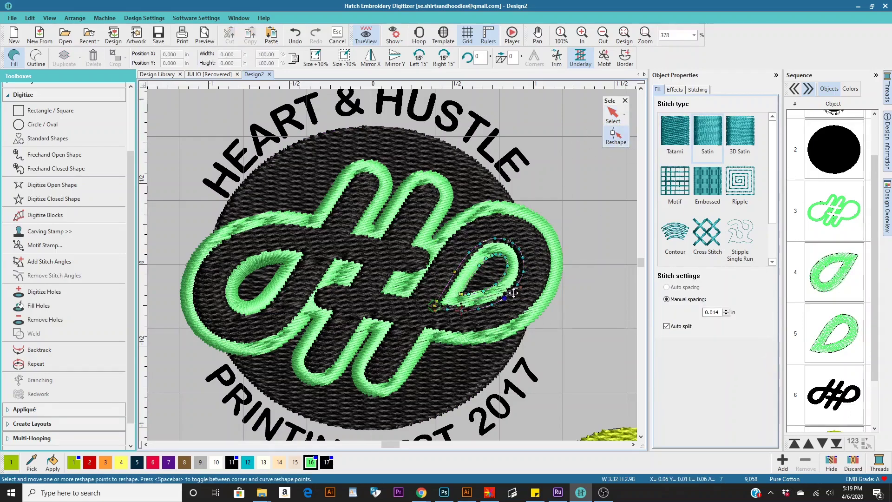
left_click(49, 262)
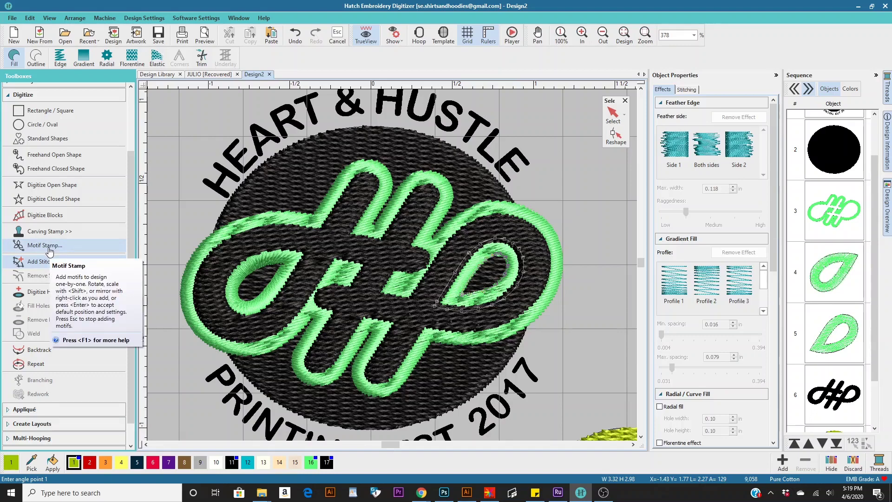
key("z")
left_click(468, 201)
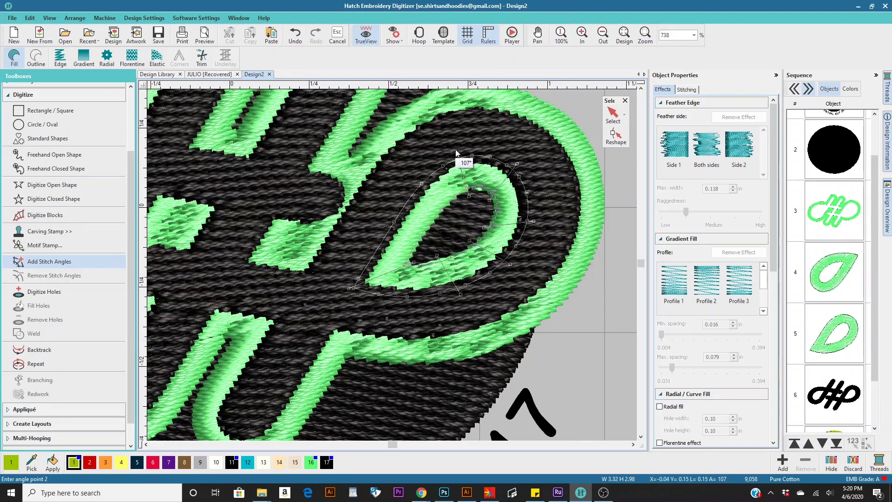
left_click(456, 153)
left_click(561, 35)
- Hide the black inner fill, object 6 in the sequence, and clear the selection
left_click(848, 395)
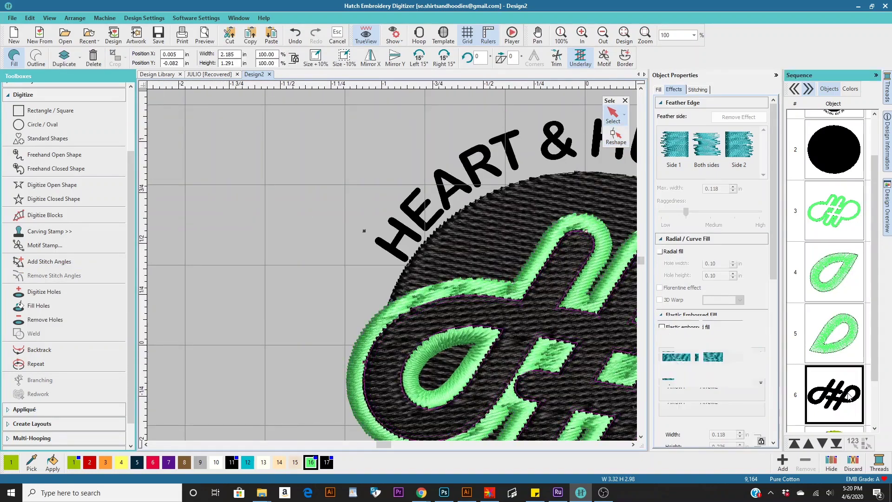
scroll(472, 307, "right", 3)
key("Escape")
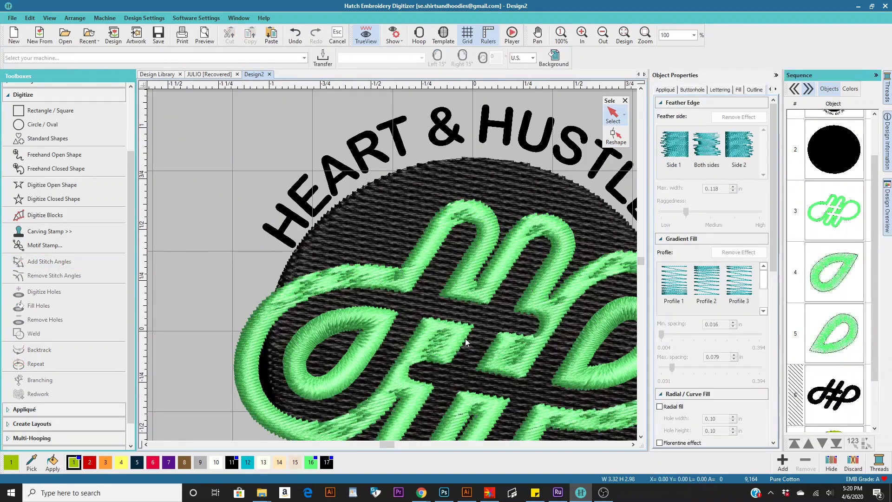
- Add stitch angle lines all around the large green outline, across its loops and strokes, and apply them
left_click(466, 342)
left_click(49, 261)
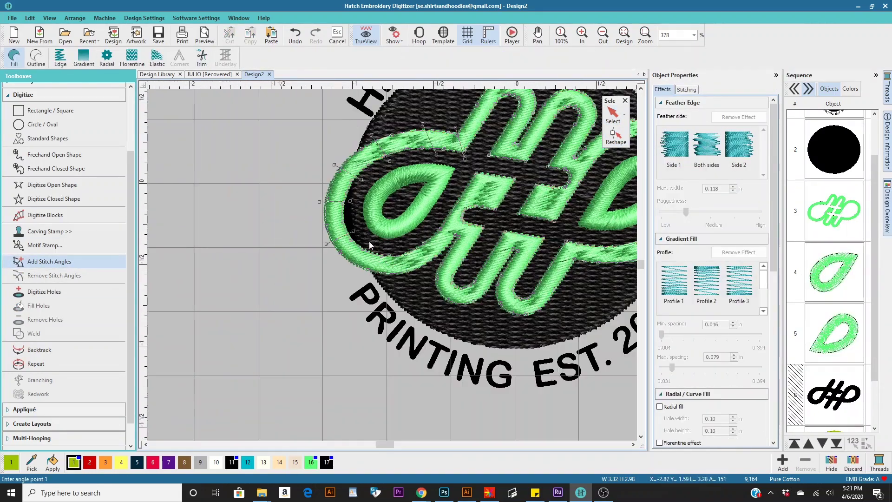
left_click(464, 291)
left_click(493, 301)
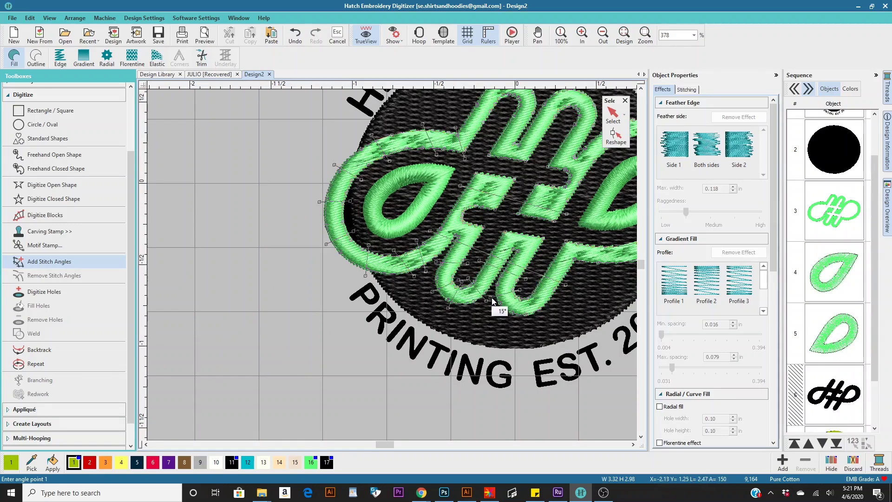
scroll(485, 249, "right", 5)
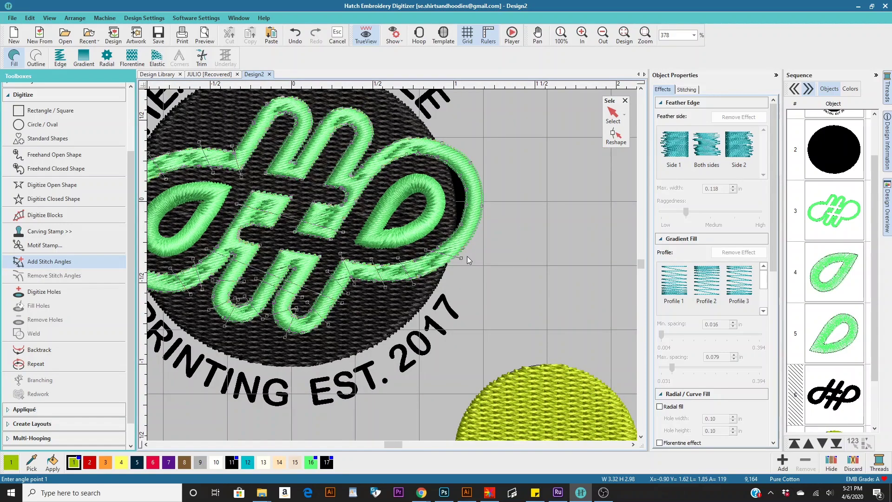
scroll(460, 210, "up", 3)
scroll(318, 269, "left", 2)
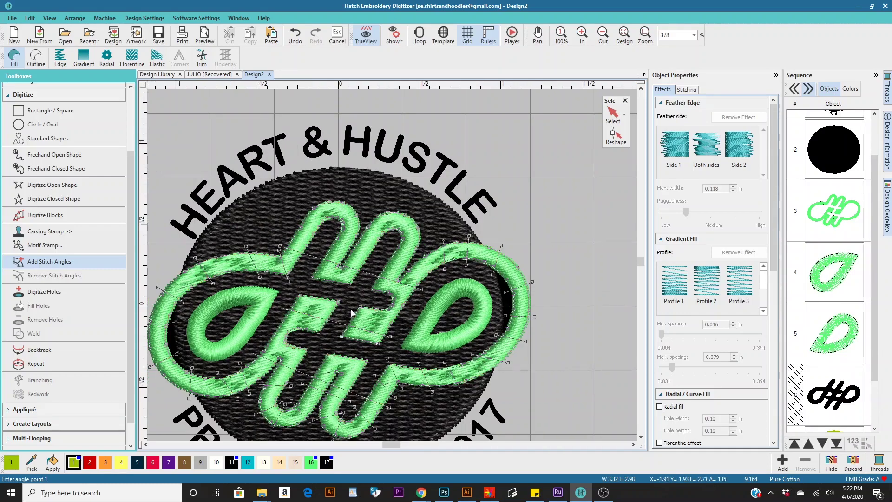
left_click(337, 226)
left_click(292, 250)
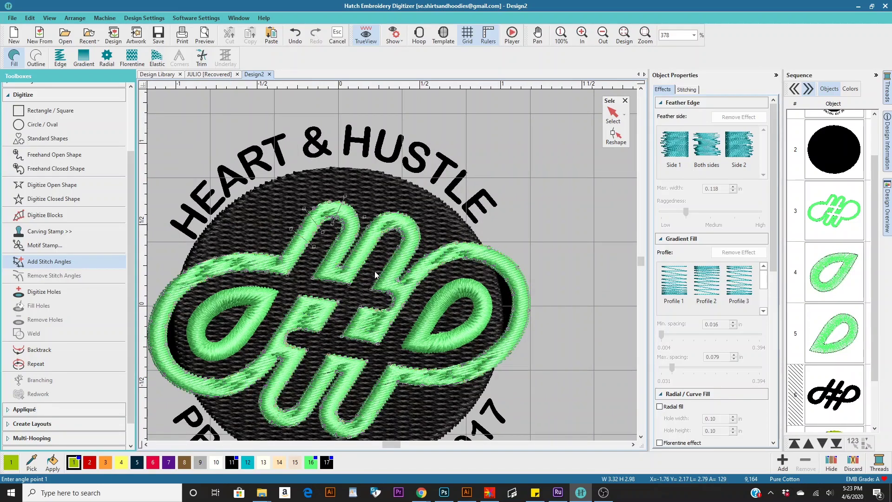
key("Return")
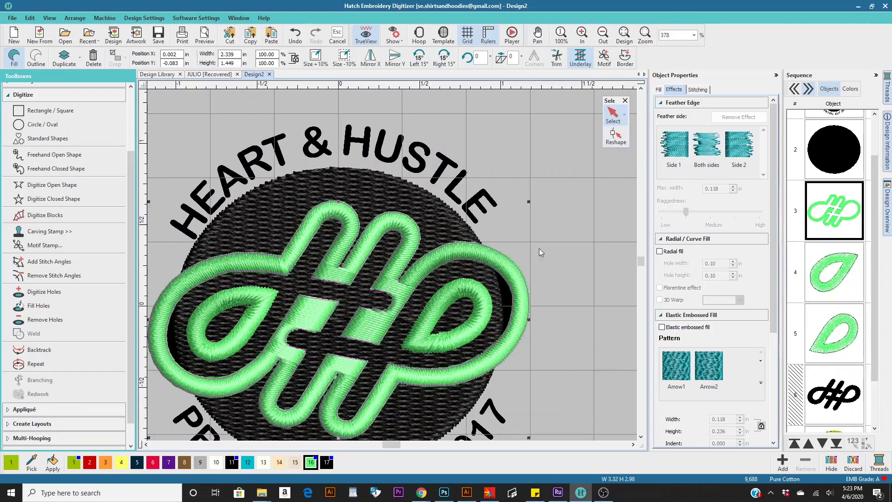
- Reshape the green outline's stitch angle lines at the right loop's lower curve and the first upper stroke
left_click(612, 139)
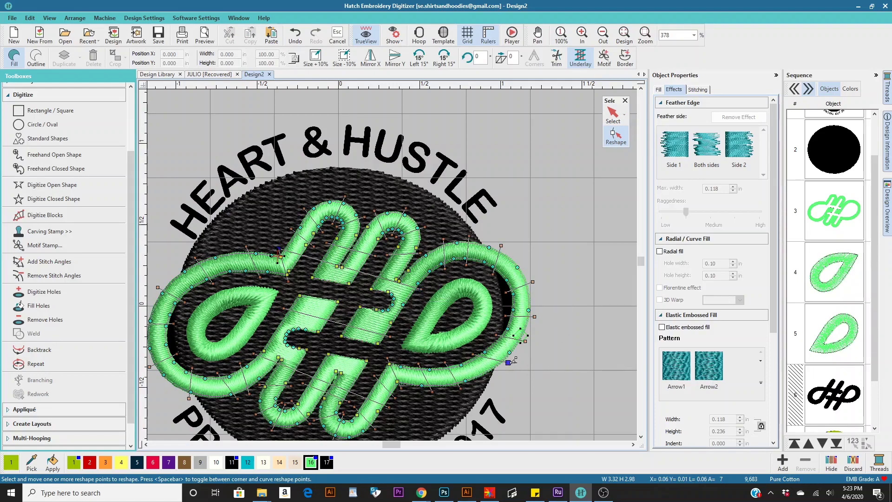
left_click_drag(514, 359, 500, 373)
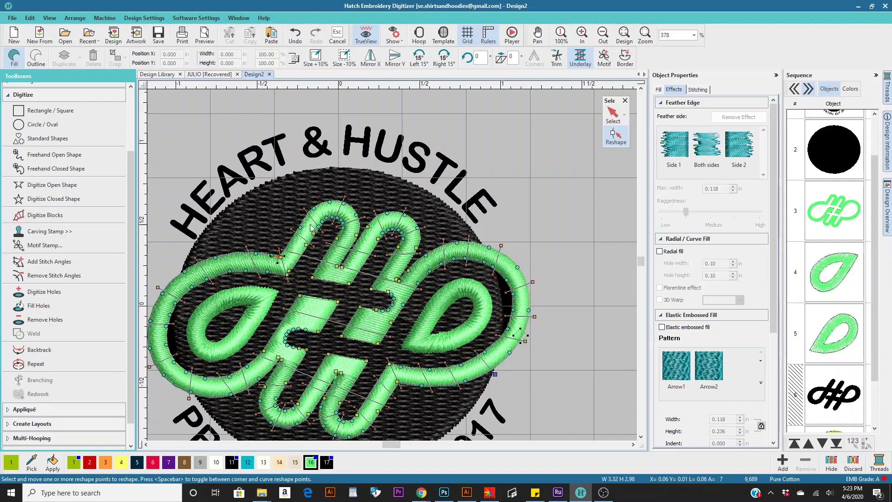
mouse_move(309, 210)
left_mouse_down()
mouse_move(303, 204)
mouse_move(295, 238)
mouse_move(290, 229)
mouse_move(305, 213)
left_mouse_up()
left_click(612, 113)
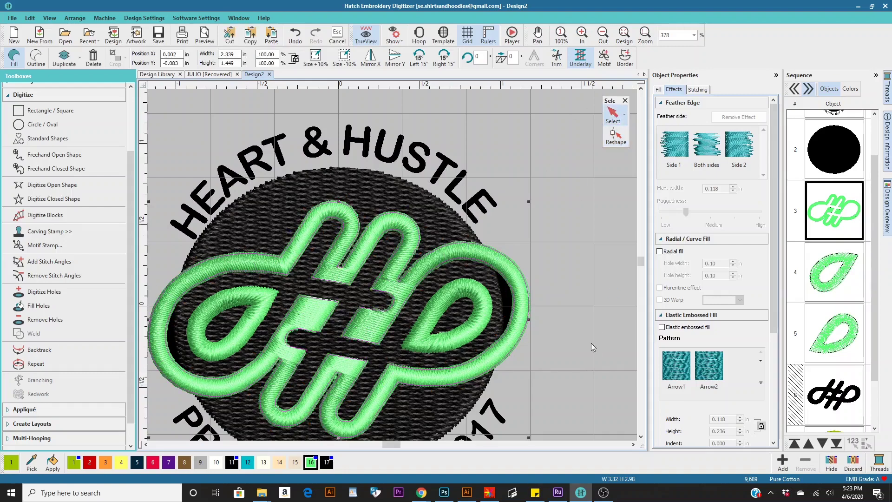
scroll(391, 266, "down", 4)
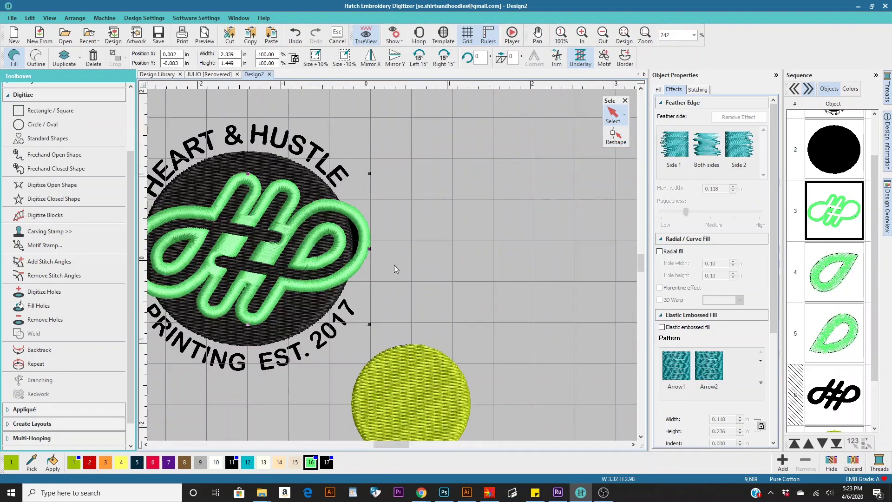
- Unhide the black inner fill, object 6 in the sequence
left_click(859, 402)
right_click(856, 395)
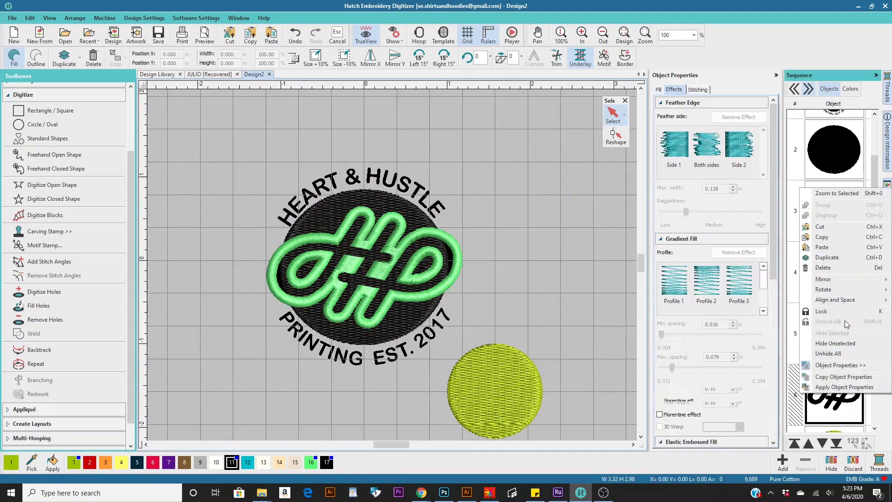
left_click(846, 354)
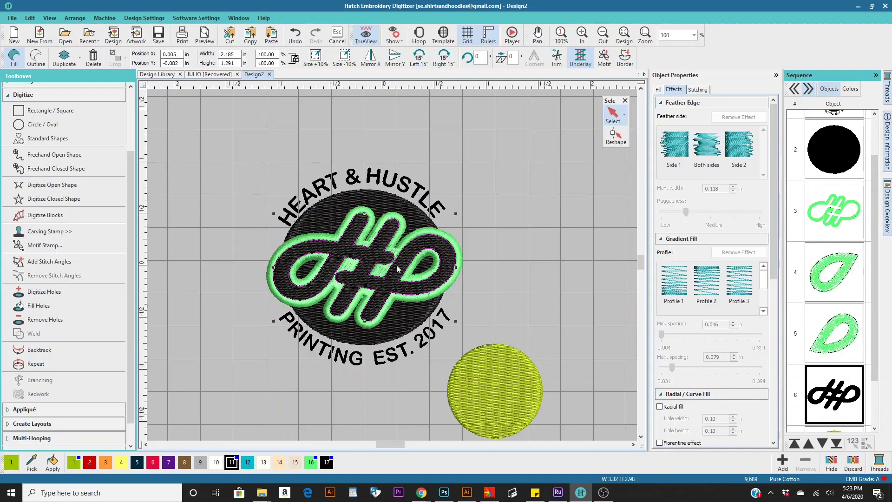
key("2")
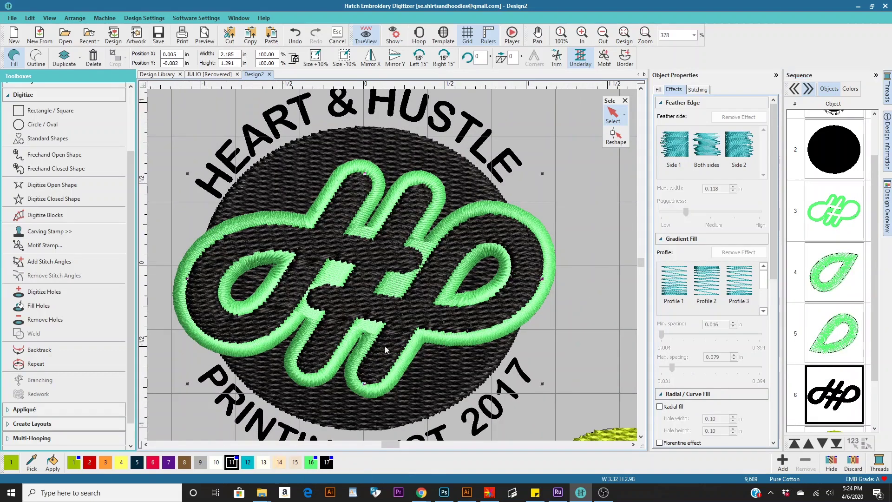
- Recolor the logo's inner fill with white thread color 10 and change its stitch type to Satin
left_click(616, 176)
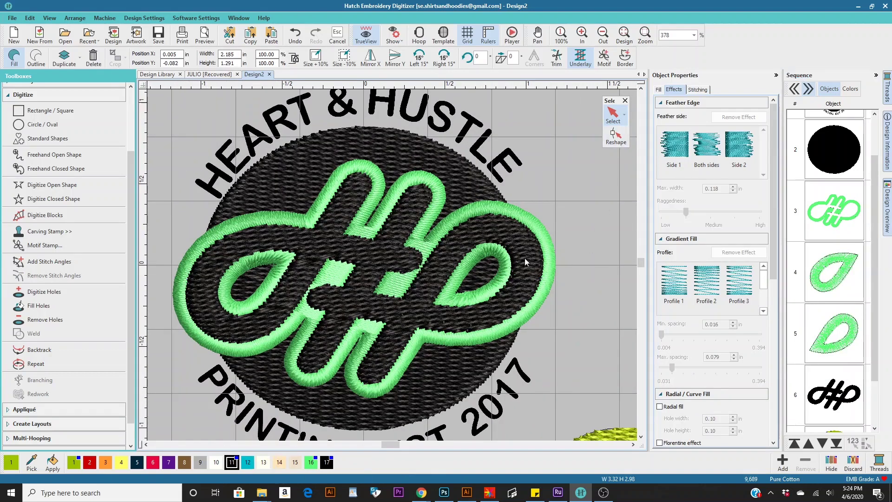
left_click(454, 254)
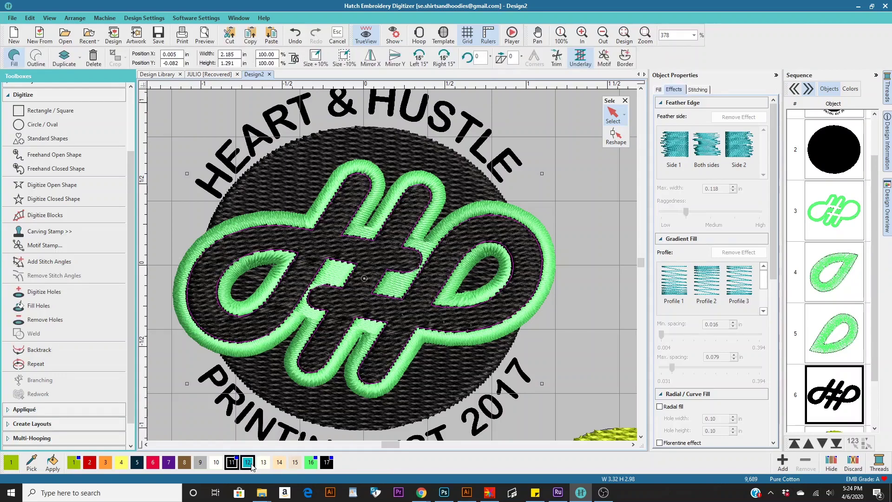
left_click(218, 464)
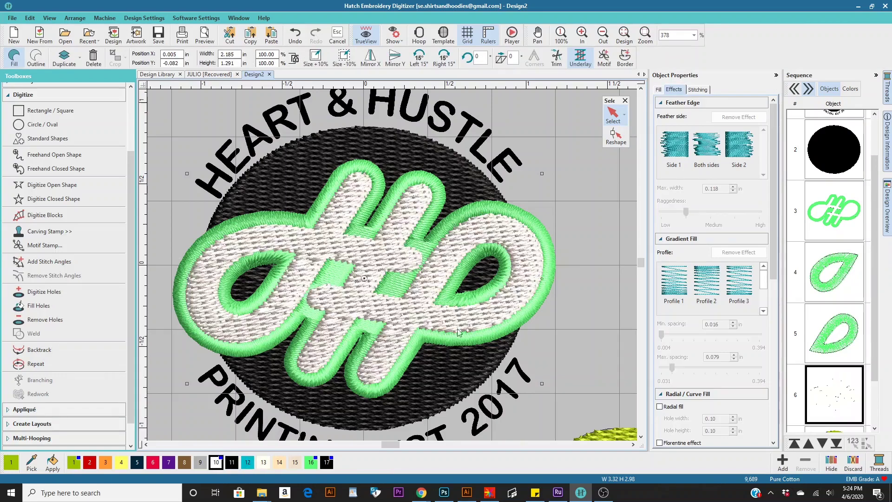
left_click(658, 89)
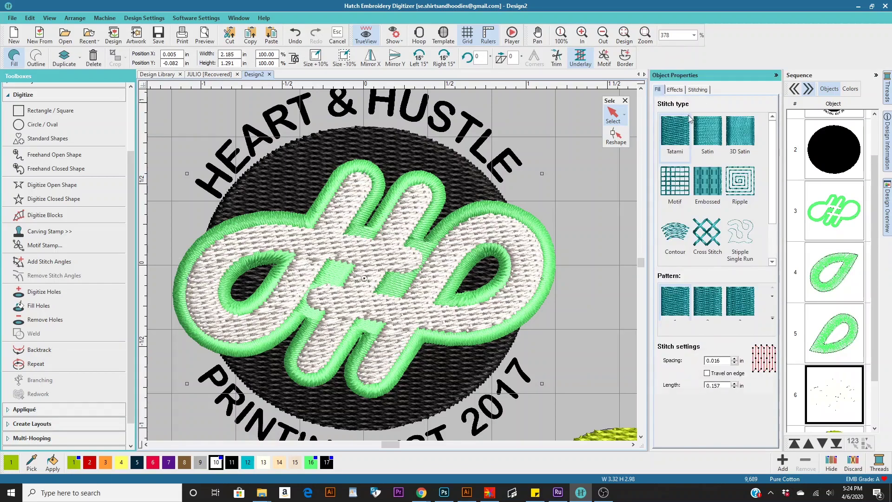
left_click(707, 132)
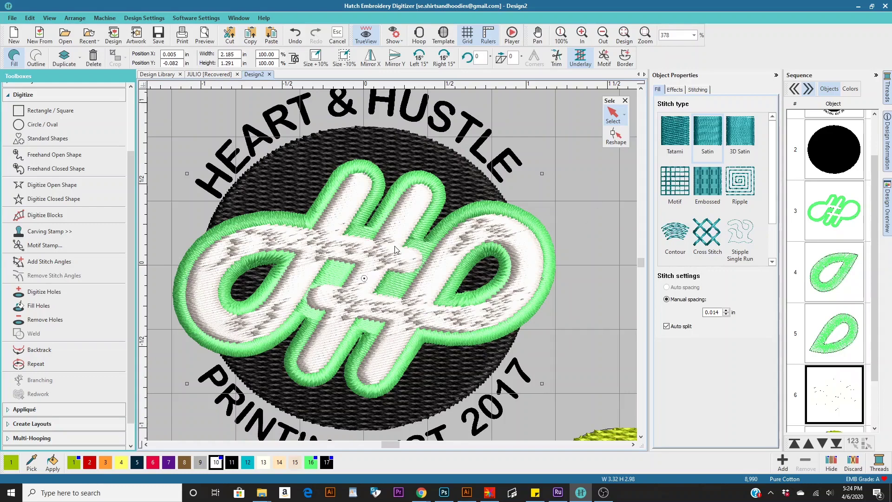
- Delete the yellow-green circle beside the logo and the white inner fill, object 6
scroll(418, 283, "down", 2)
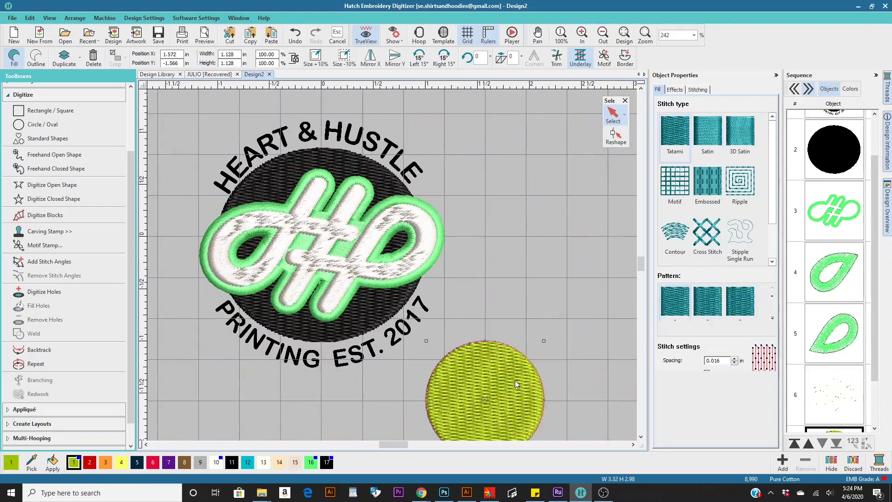
key("Delete")
scroll(392, 265, "up", 2)
scroll(393, 265, "up", 3)
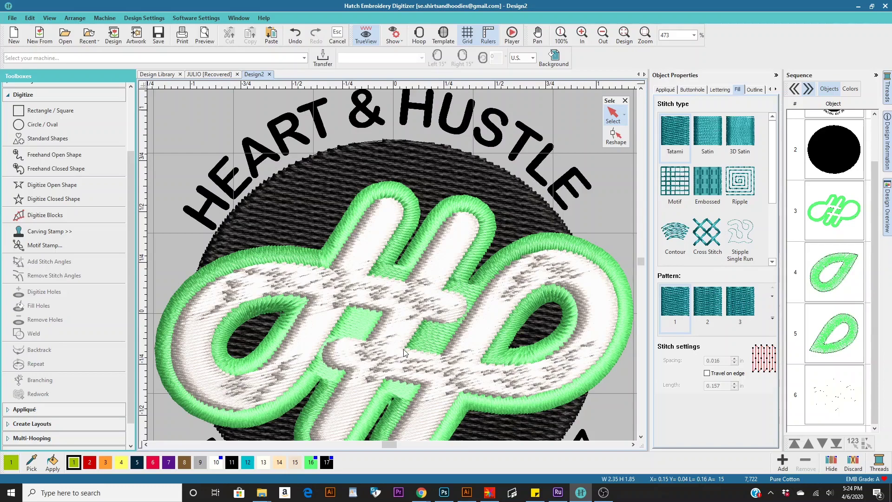
left_click(404, 323)
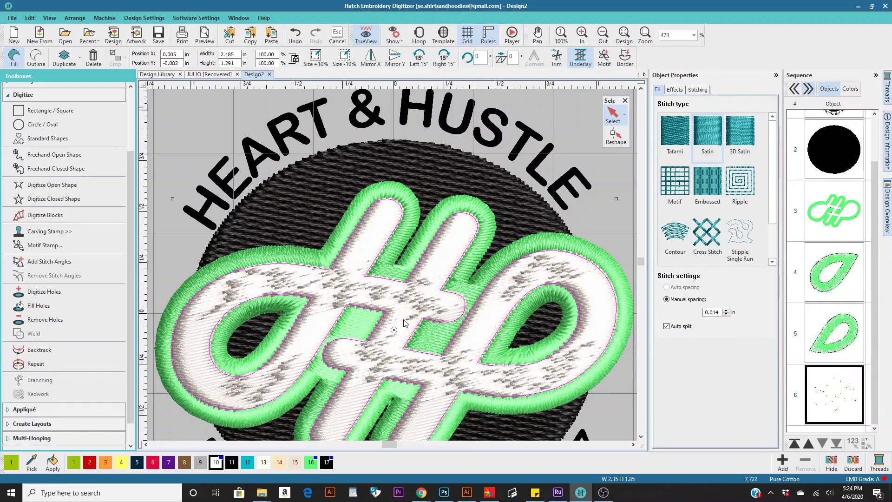
scroll(404, 323, "down", 1)
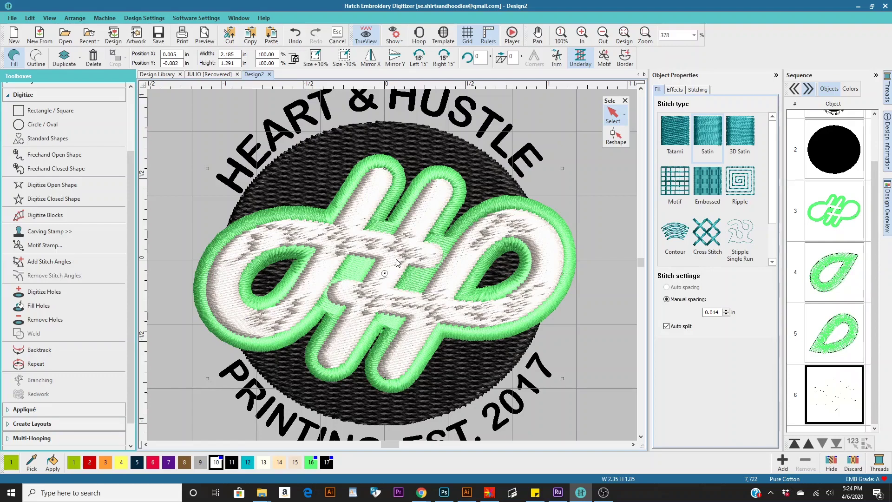
key("Delete")
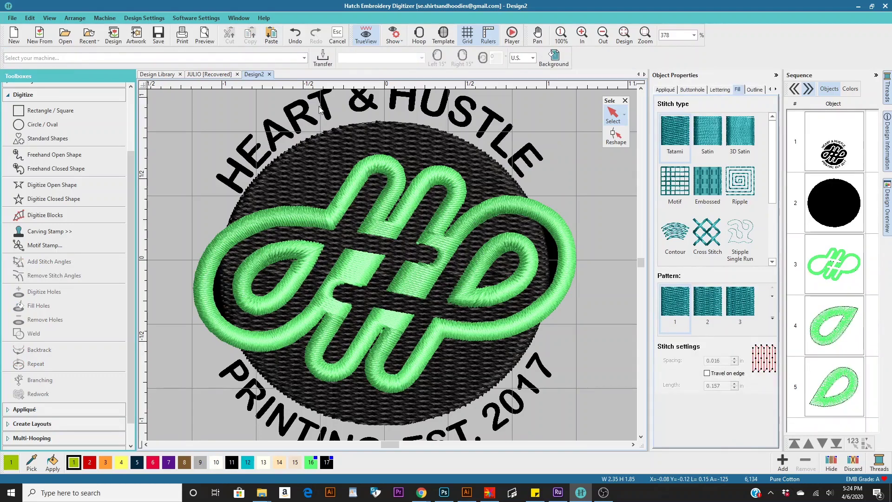
- Turn off TrueView to expose the artwork under the stitches and start Digitize Blocks for the inner strokes
left_click(366, 35)
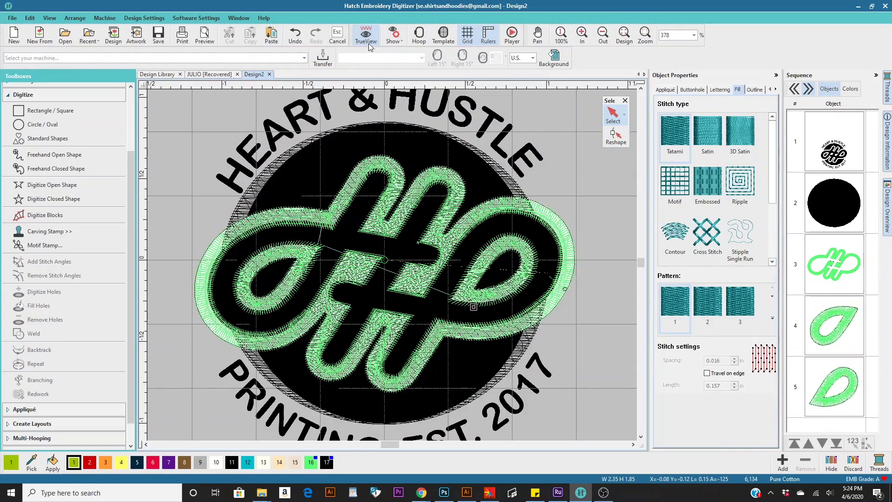
scroll(392, 261, "up", 1)
scroll(393, 268, "up", 2)
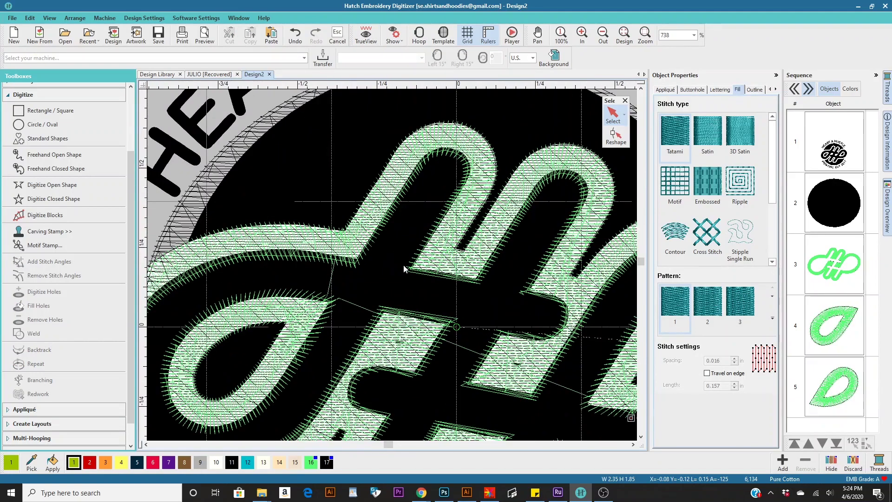
scroll(312, 289, "up", 4)
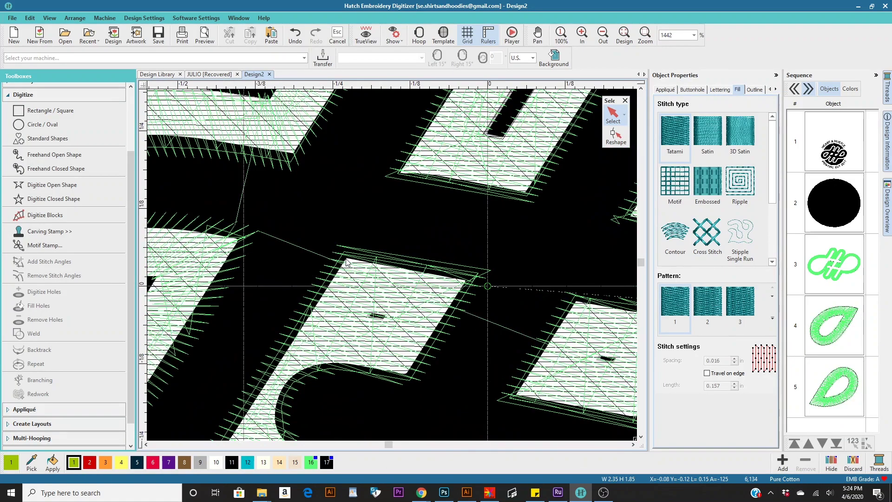
scroll(346, 261, "down", 5)
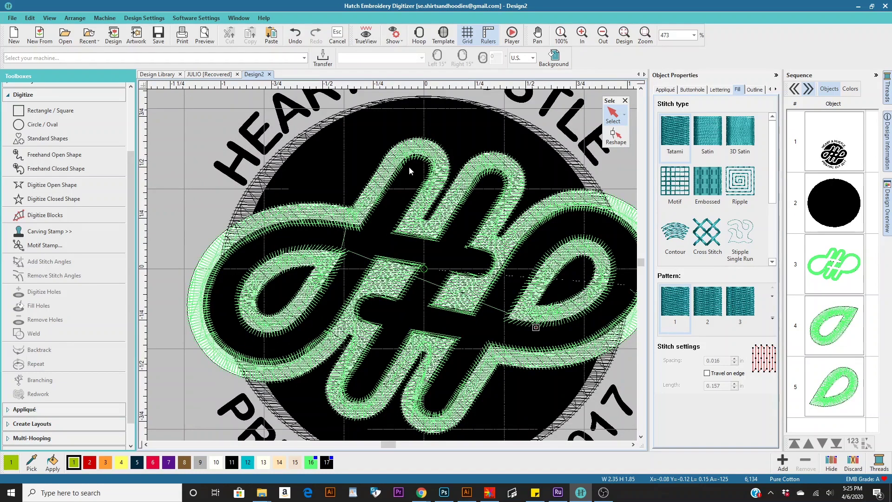
left_click(47, 214)
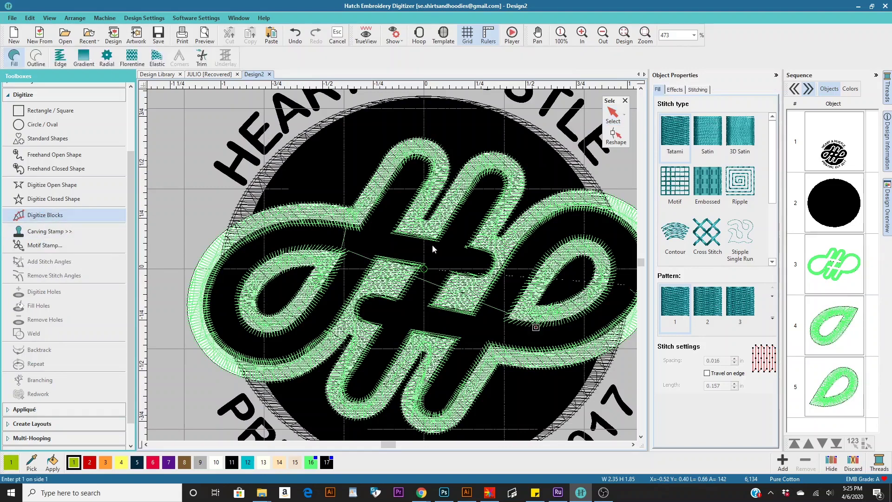
scroll(432, 244, "up", 2)
scroll(394, 266, "up", 2)
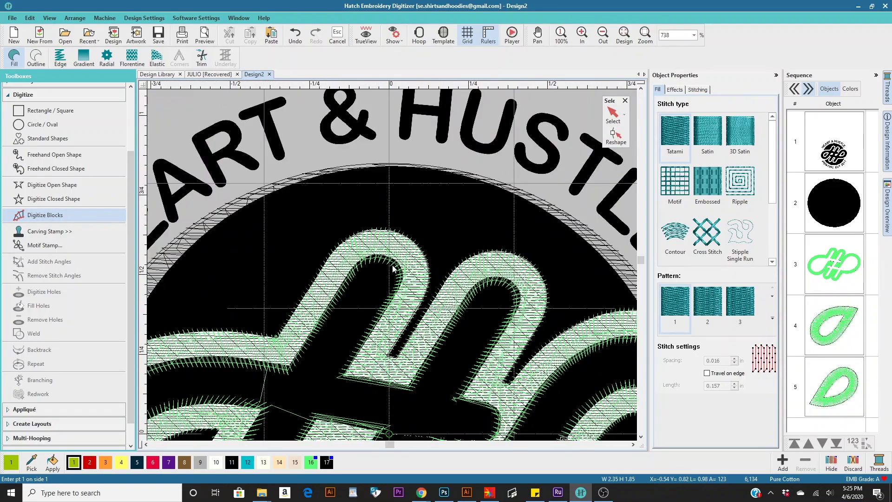
scroll(399, 256, "up", 3)
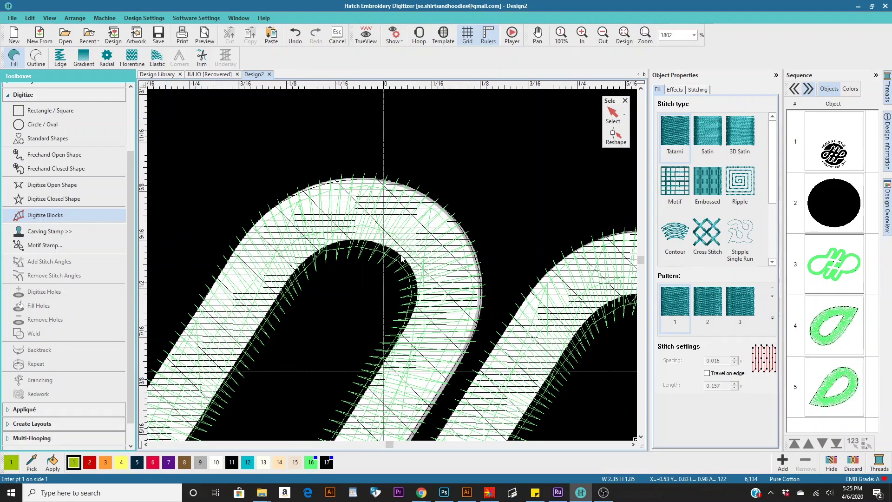
left_click(417, 268)
left_click(354, 253)
left_click(404, 311)
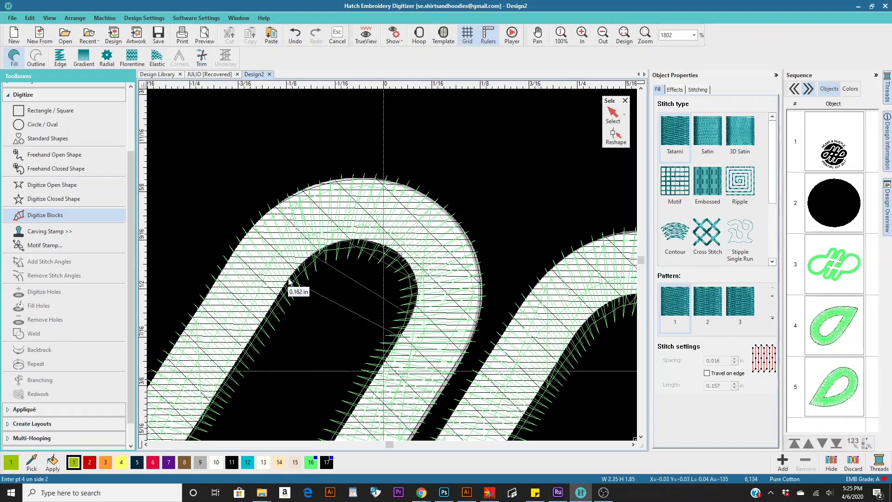
key("Return")
- Place Digitize Blocks point pairs from the upper crossbar's rounded right end, along the bar and into the left loop
scroll(412, 222, "down", 3)
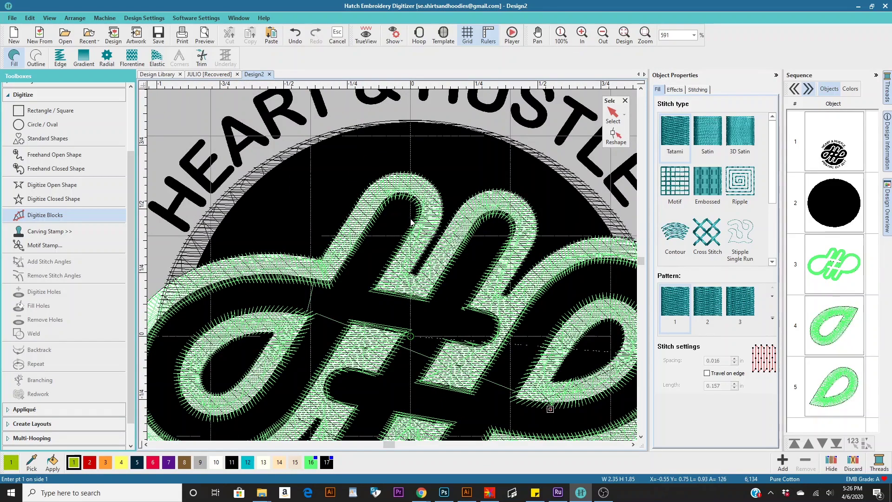
scroll(412, 222, "up", 4)
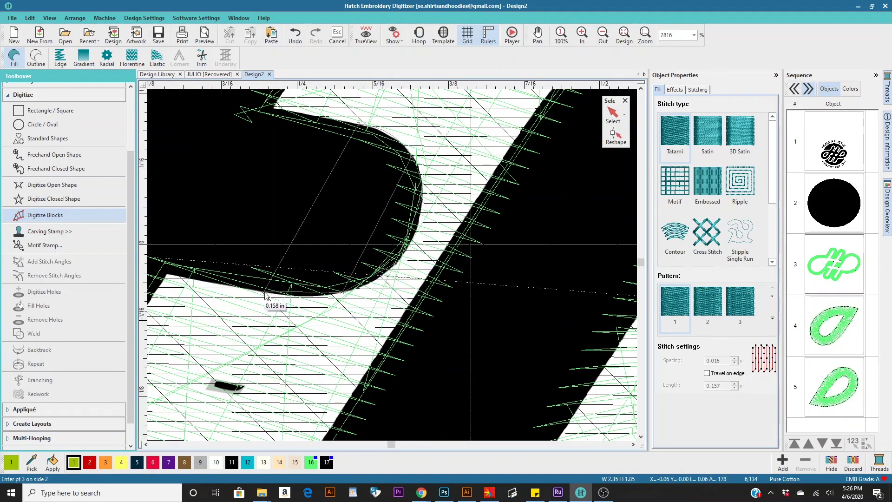
scroll(266, 296, "up", 2)
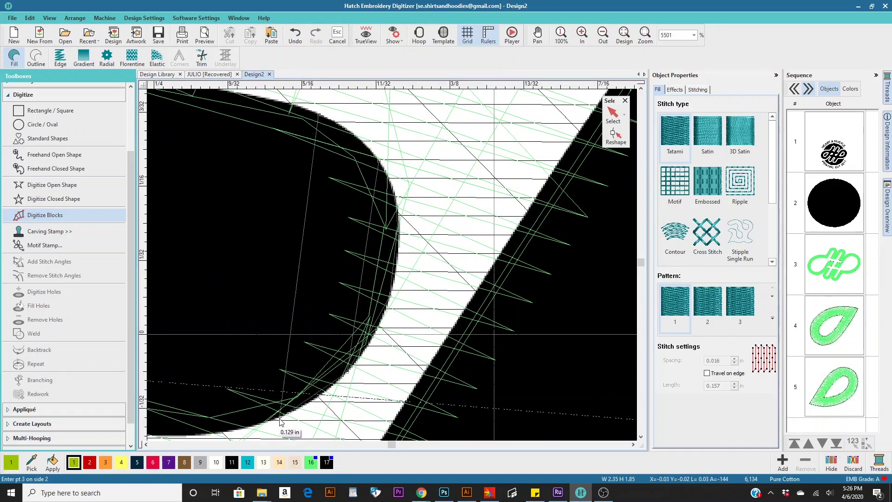
scroll(280, 421, "down", 2)
left_click(370, 362)
left_click(309, 265)
scroll(309, 265, "down", 2)
left_click(316, 255)
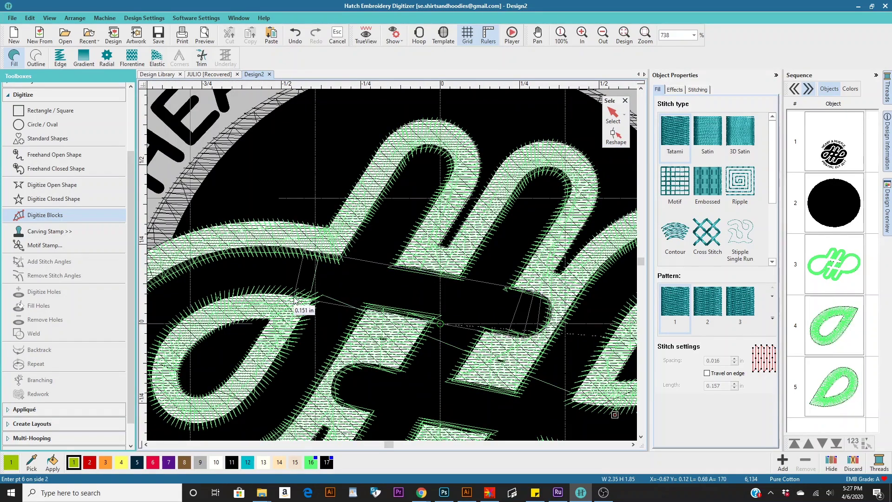
scroll(300, 325, "up", 2)
left_click(306, 374)
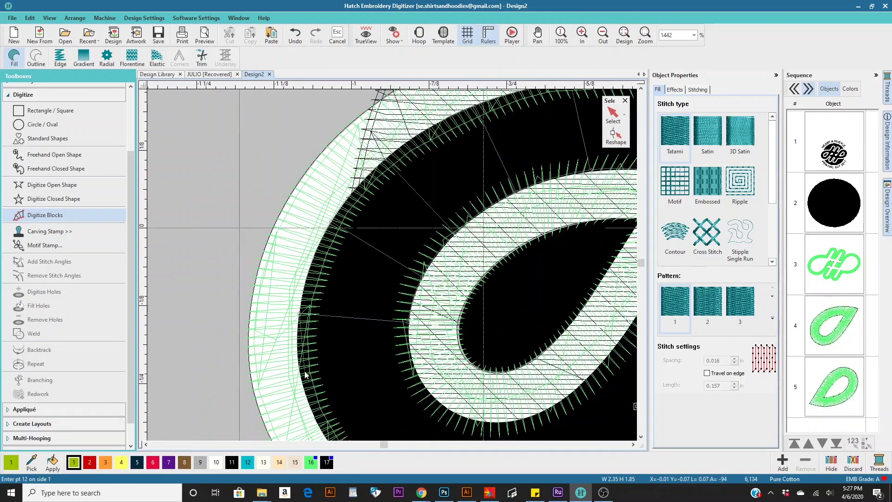
- Continue the block's point pairs around the left loop and up the first upper stroke, finish it and view it in TrueView
scroll(306, 374, "down", 1)
left_click(386, 320)
left_click(418, 297)
left_click(481, 295)
scroll(430, 237, "down", 2)
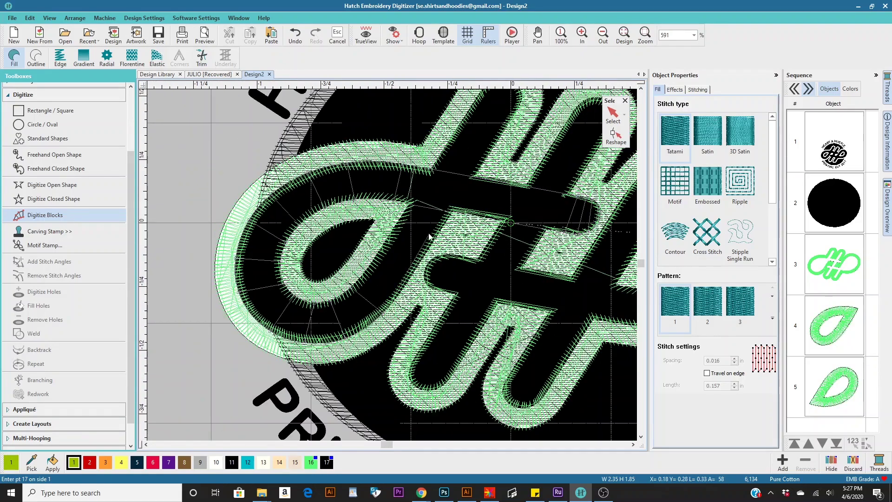
scroll(430, 237, "up", 2)
left_click(305, 253)
scroll(423, 159, "down", 2)
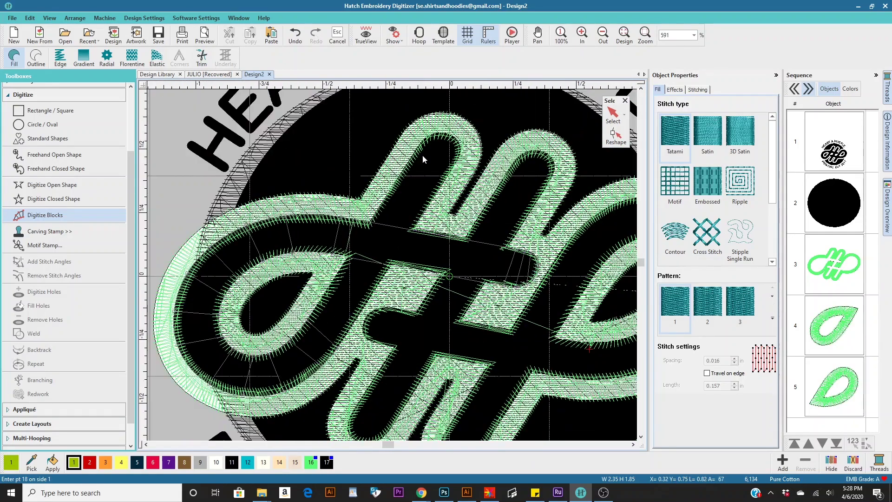
scroll(289, 225, "up", 6)
scroll(325, 218, "up", 3)
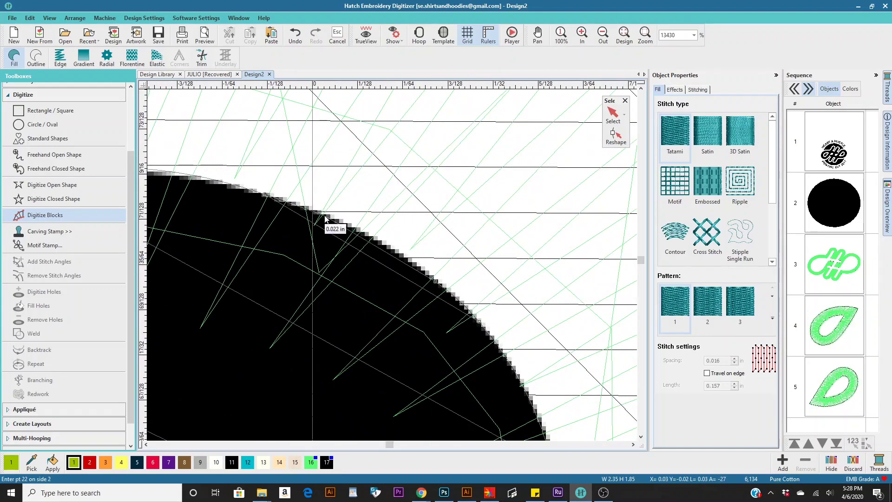
key("Return")
scroll(415, 355, "down", 11)
key("t")
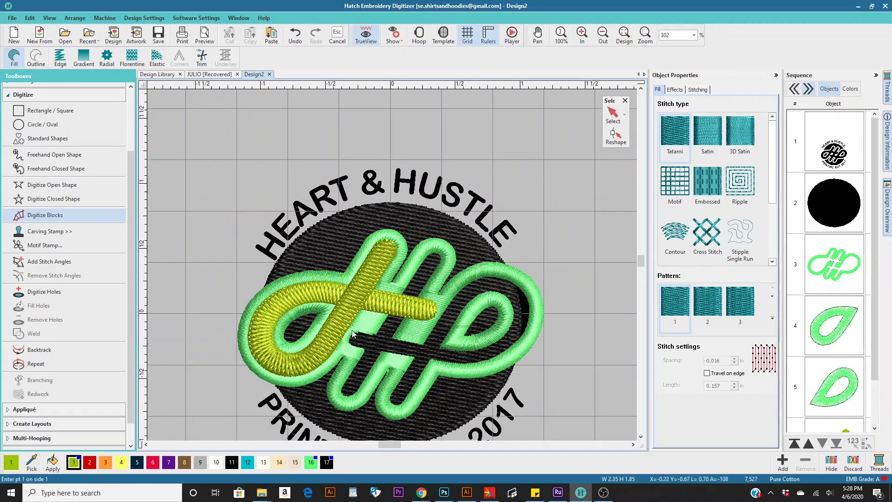
- Set the finished left-loop block to Satin stitch in white thread color 13, and turn TrueView off again
key("Escape")
left_click(698, 154)
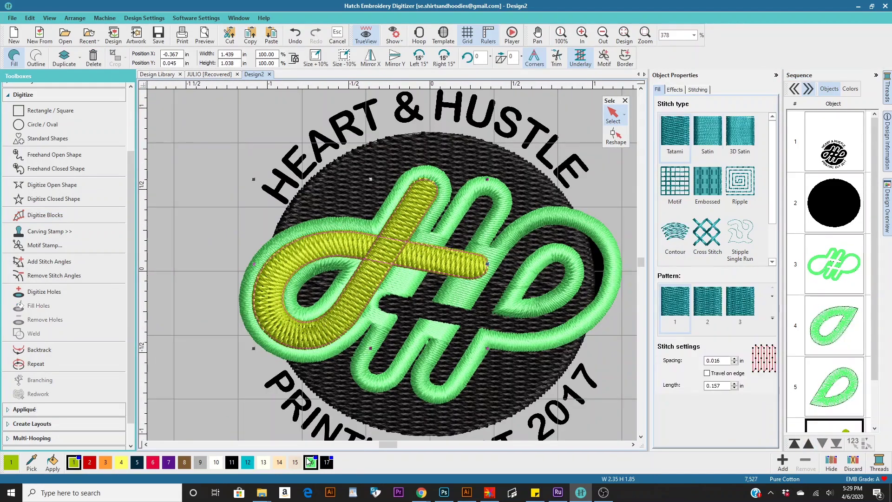
key("t")
- Start a new Digitize Blocks object with point pairs around the rounded lower end of the leftmost bottom stroke
scroll(342, 335, "down", 5)
scroll(342, 335, "up", 10)
key("c")
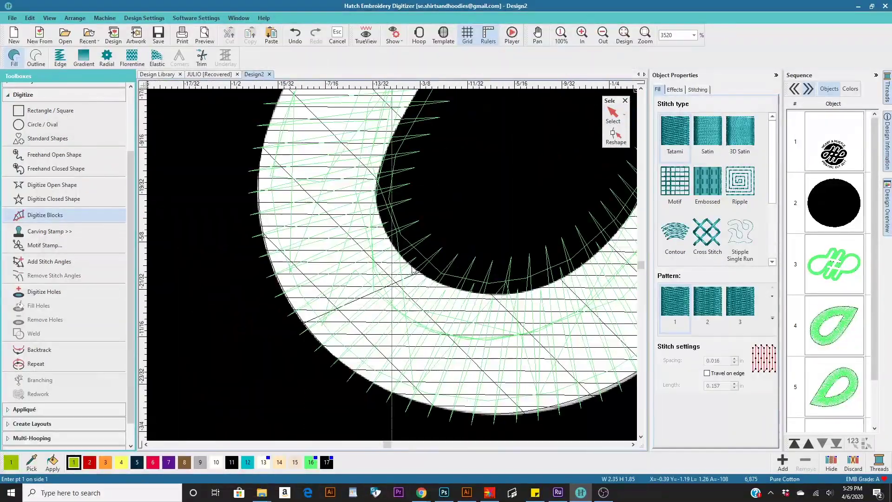
left_click(500, 298)
left_click(398, 122)
scroll(398, 122, "down", 2)
left_click(362, 195)
left_click(418, 255)
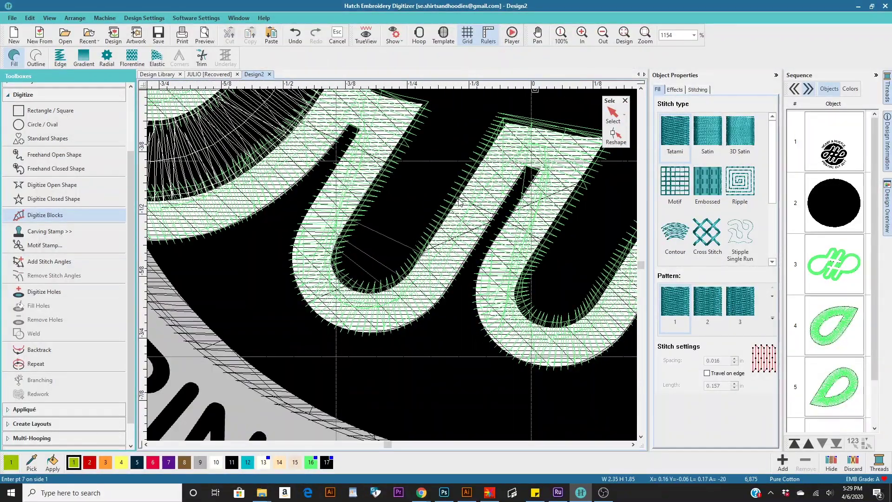
- Extend the diagonal block's point pairs around the rounded top of the second upper stroke, finish it and show it in TrueView
scroll(415, 239, "up", 2)
left_click(446, 202)
left_click(473, 178)
left_click(499, 168)
left_click(519, 165)
left_click(563, 181)
scroll(567, 183, "up", 4)
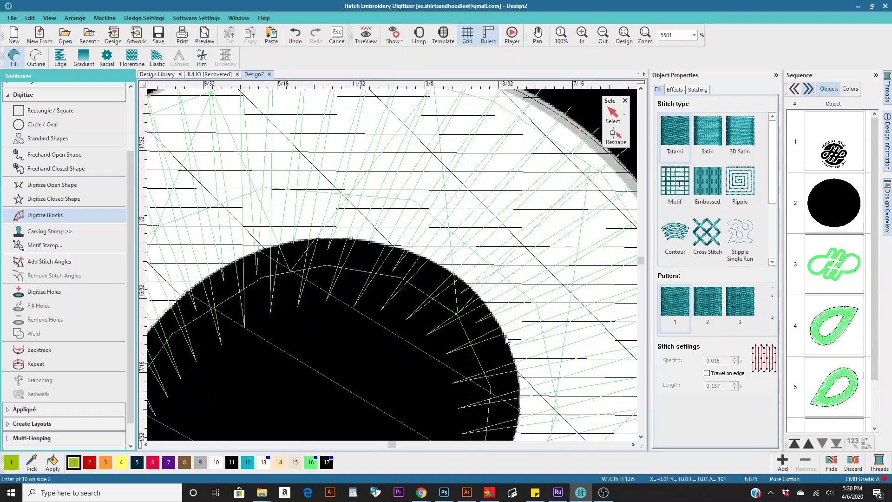
key("Return")
scroll(478, 283, "down", 5)
key("t")
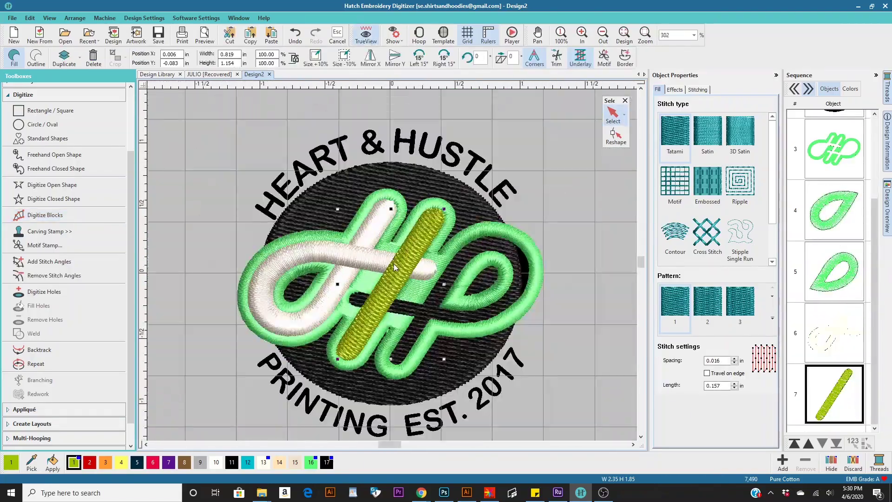
- Move the diagonal block one place earlier in the stitch sequence, ahead of the white loop block, and turn TrueView off
left_click(808, 443)
key("t")
scroll(379, 321, "up", 2)
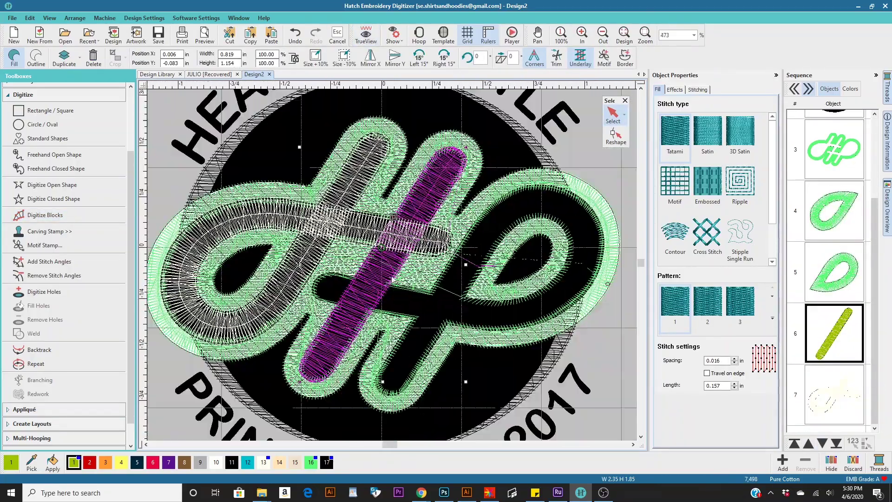
- Start a new Digitize Blocks object with point pairs around the lower crossbar's rounded left end and along the bar into the right loop
scroll(400, 238, "down", 3)
scroll(399, 237, "up", 6)
left_click(44, 292)
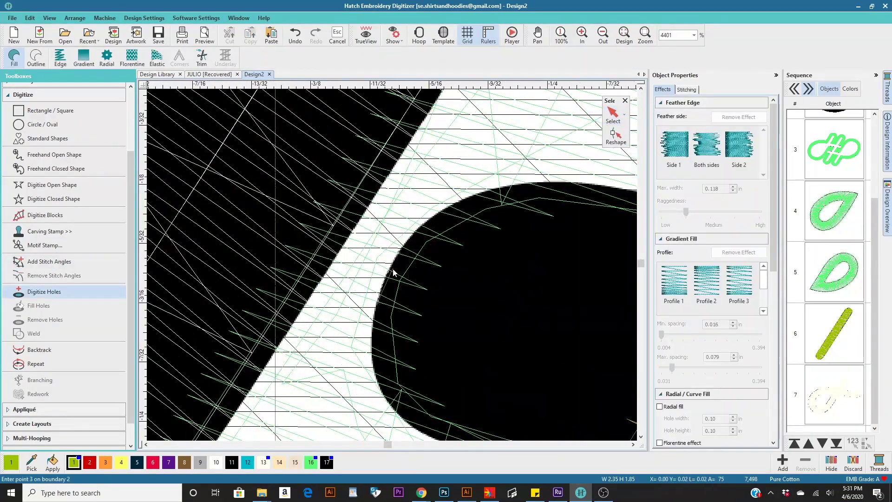
left_click(45, 215)
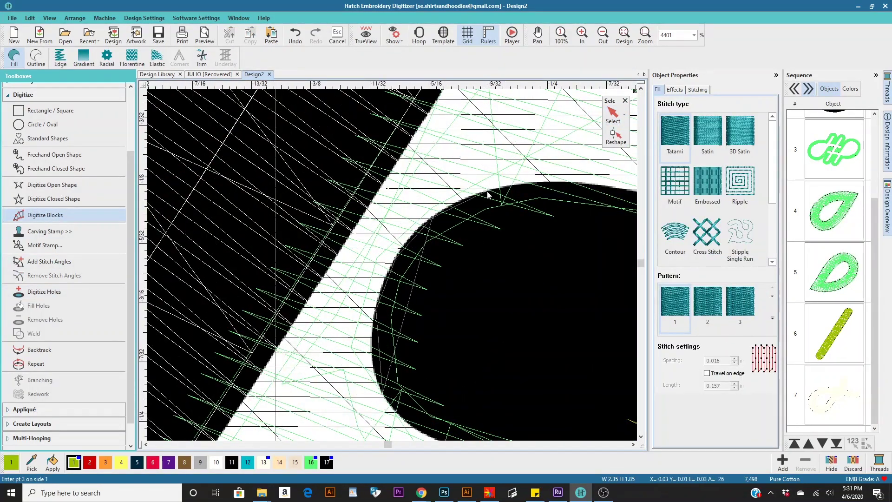
scroll(385, 412, "down", 2)
left_click(410, 358)
scroll(411, 359, "down", 2)
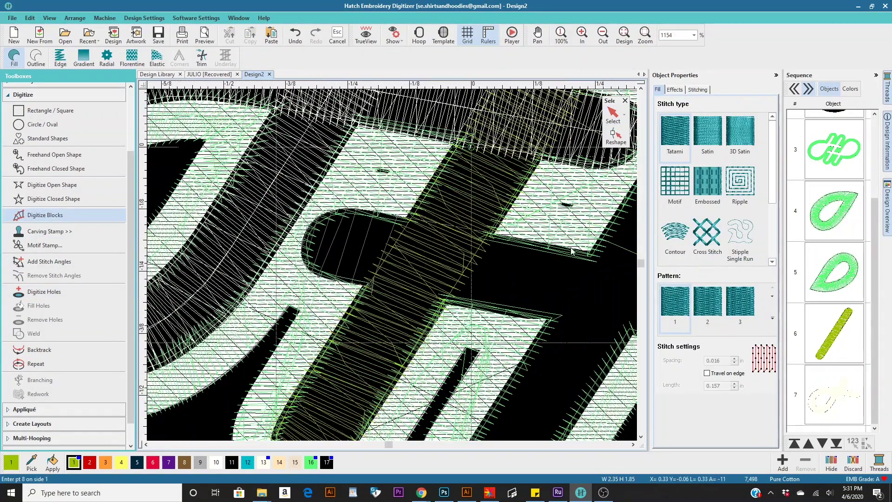
left_click(445, 326)
scroll(445, 325, "up", 1)
left_click(424, 269)
left_click(521, 364)
scroll(522, 313, "up", 1)
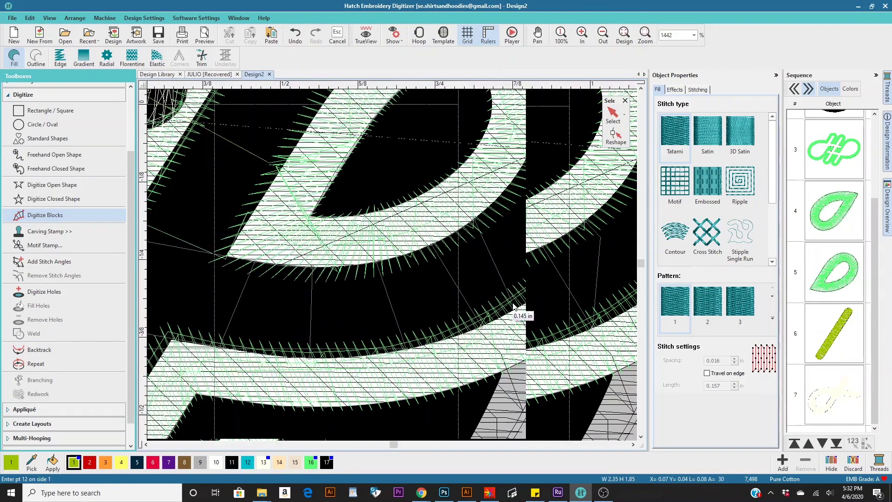
- Continue the block's point pairs around the outer bend and over the upper curve of the right loop
left_click(608, 233)
scroll(607, 232, "up", 1)
left_click(396, 367)
left_click(408, 276)
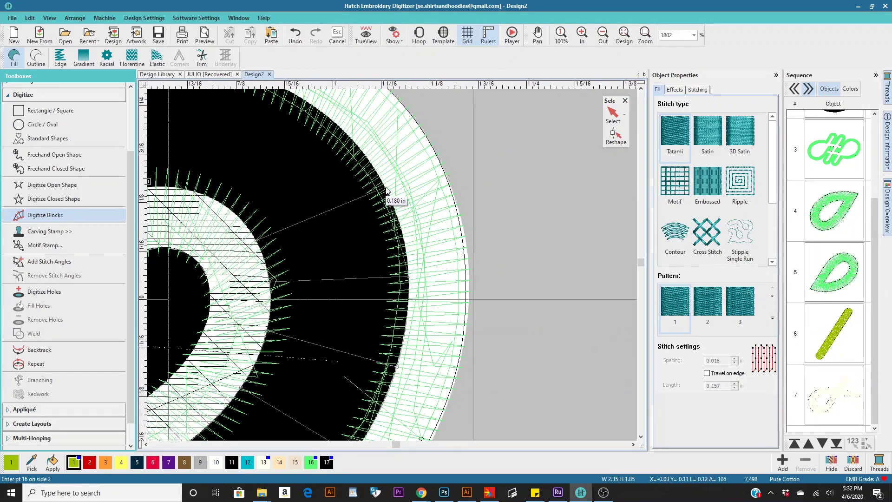
left_click(384, 187)
left_click(320, 110)
scroll(247, 125, "down", 2)
left_click(400, 260)
left_click(371, 241)
left_click(334, 218)
left_click(316, 283)
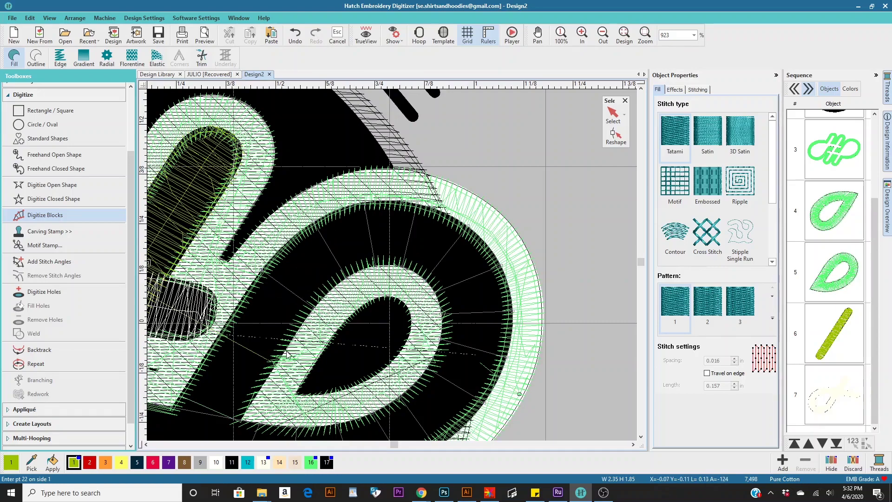
- Extend the block's point pairs down the second bottom stroke and around its rounded end, and finish the object
left_click(279, 321)
scroll(347, 349, "up", 2)
scroll(349, 256, "up", 2)
left_click(370, 255)
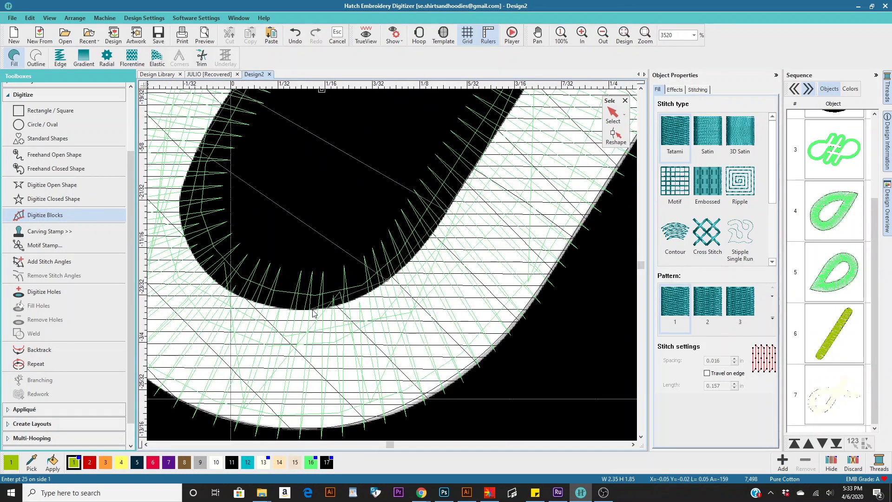
left_click(297, 295)
left_click(187, 241)
left_click(201, 266)
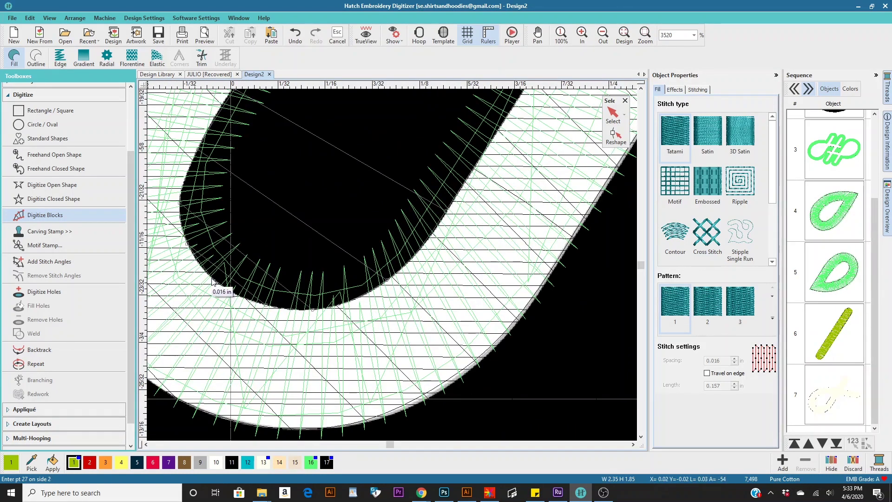
key("Return")
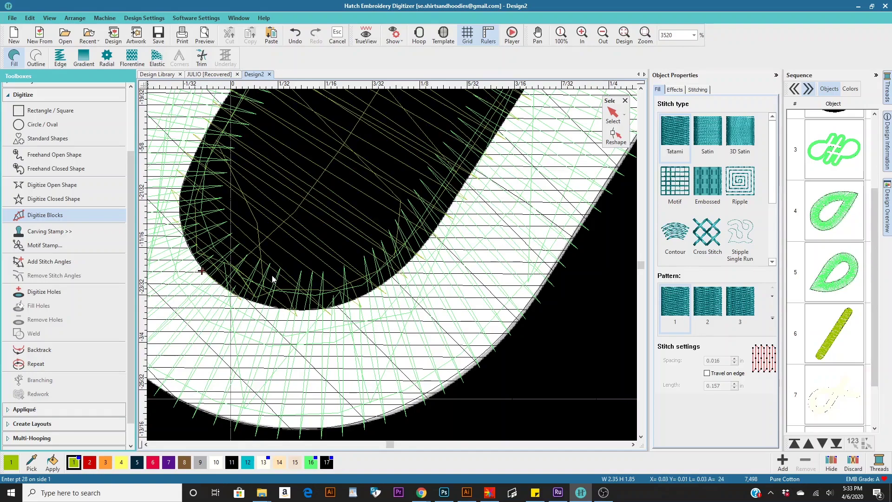
- Show the whole design in TrueView to examine the finished right-loop block
scroll(353, 265, "down", 4)
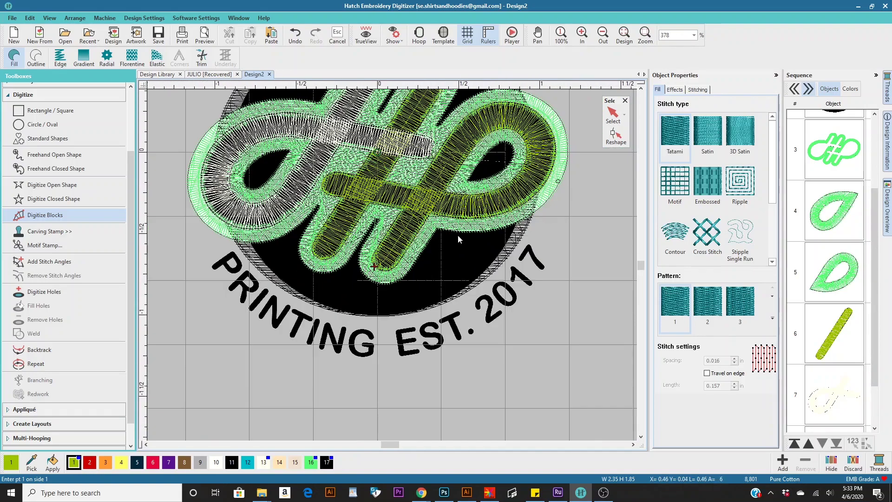
scroll(438, 265, "down", 2)
scroll(393, 265, "down", 1)
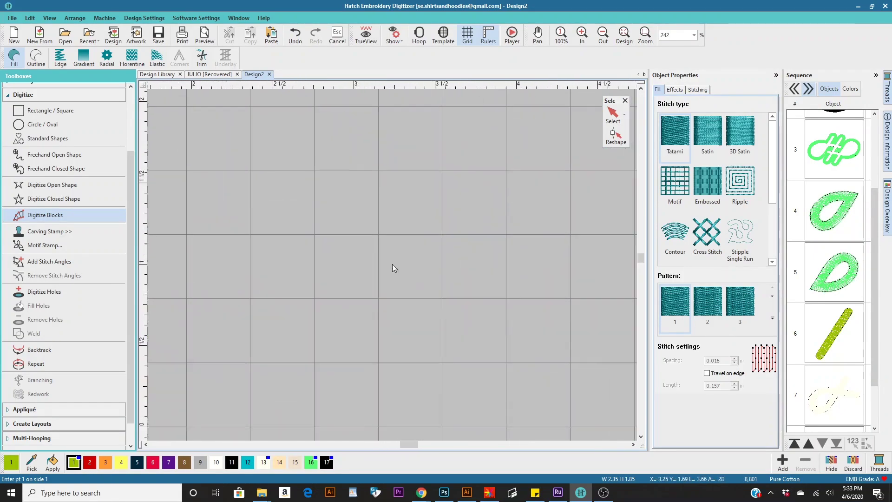
scroll(400, 288, "up", 2)
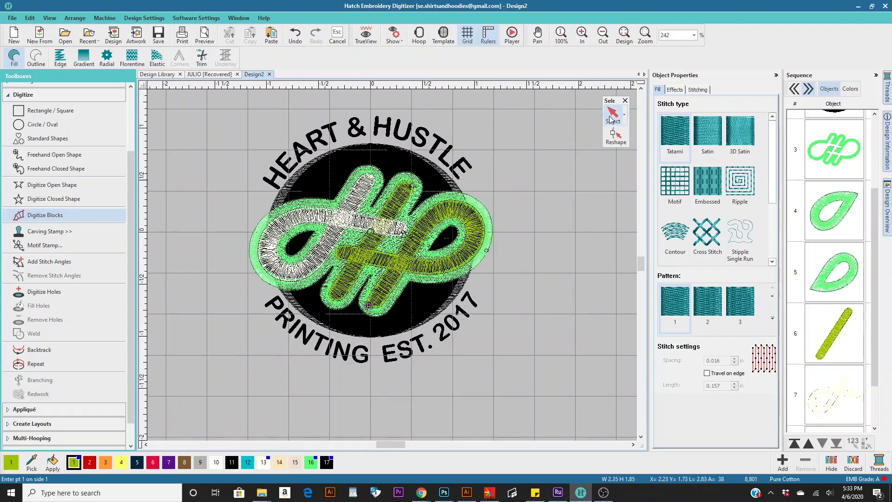
left_click(365, 35)
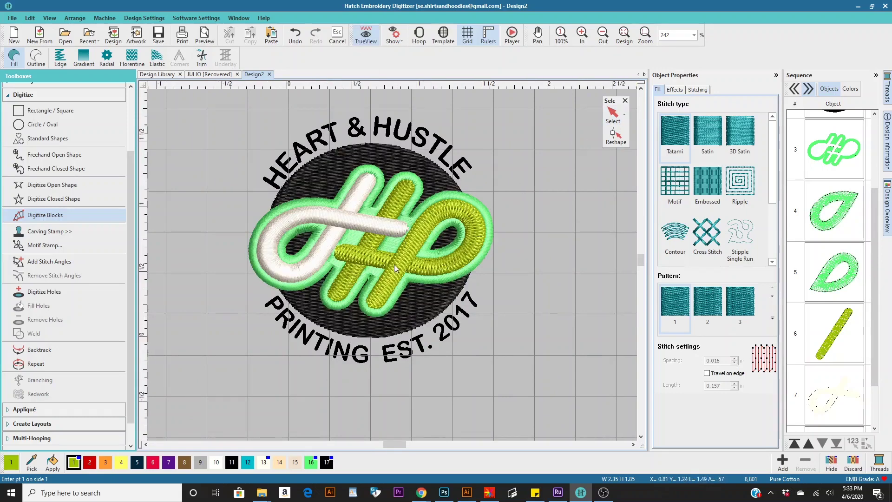
scroll(412, 268, "up", 1)
scroll(392, 268, "down", 2)
scroll(394, 269, "up", 2)
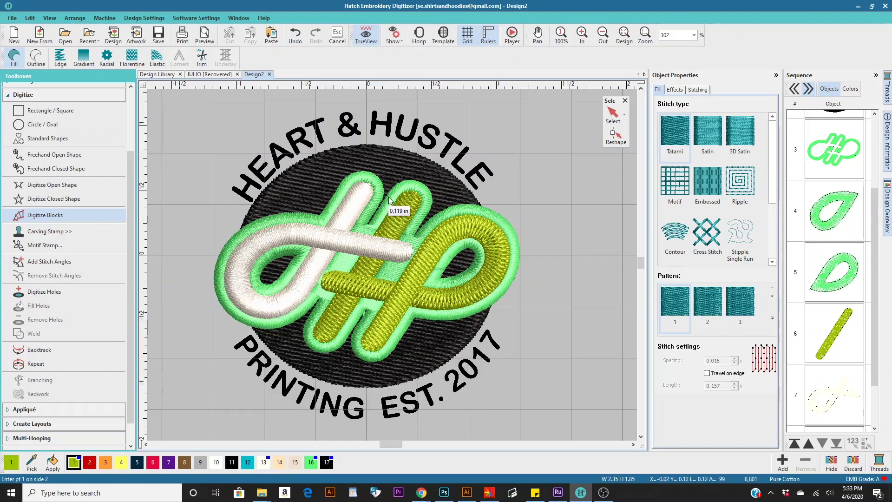
key("Escape")
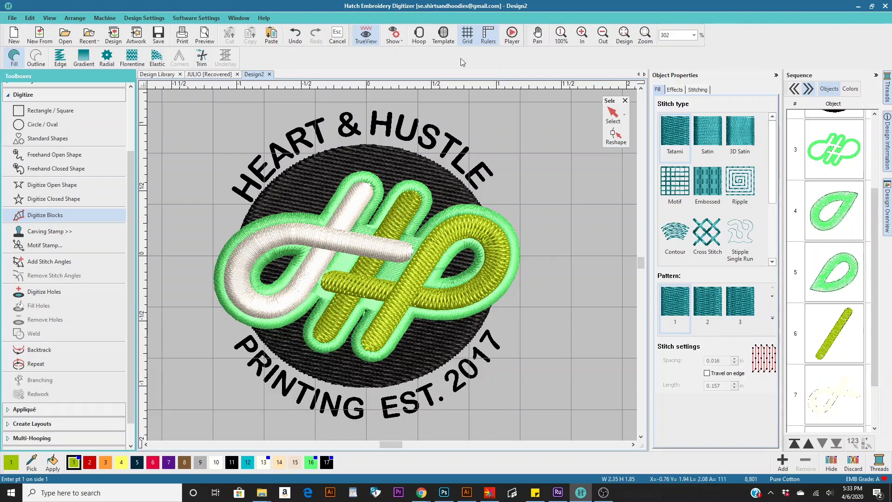
- Change both olive blocks, the diagonal stroke and the right loop, to Satin stitch
left_click(613, 114)
left_click(412, 208)
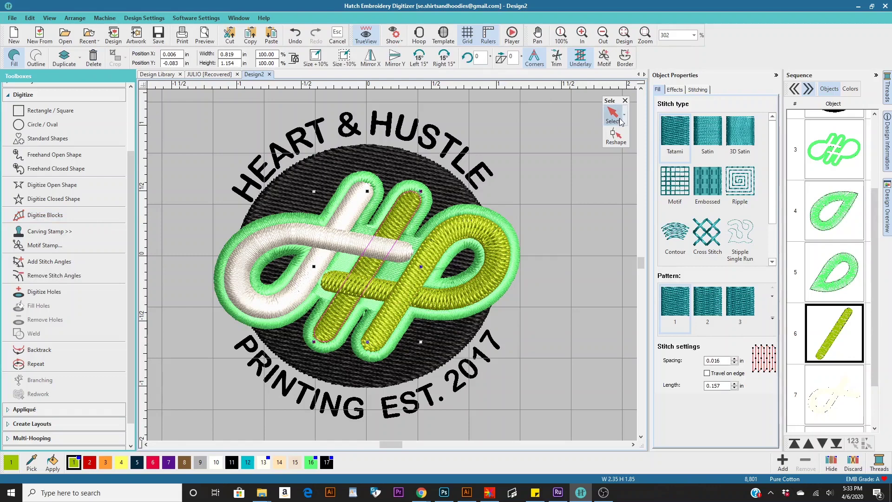
left_click(708, 135)
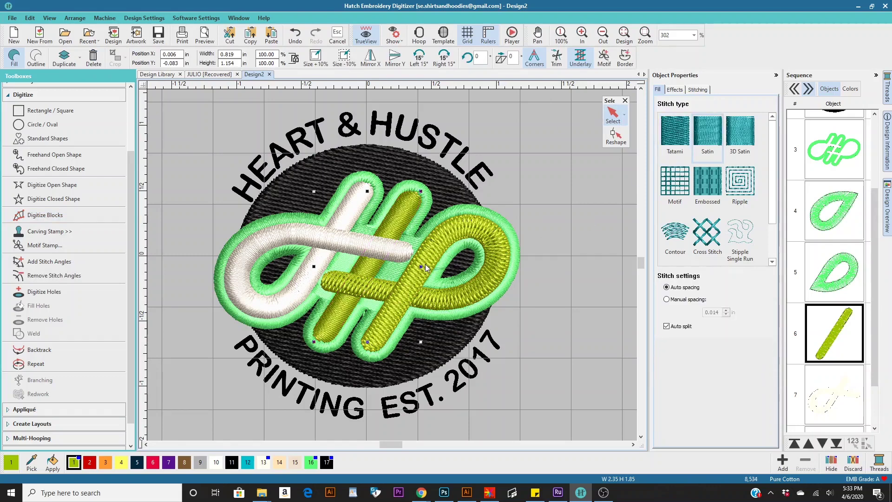
left_click(425, 264)
left_click(702, 138)
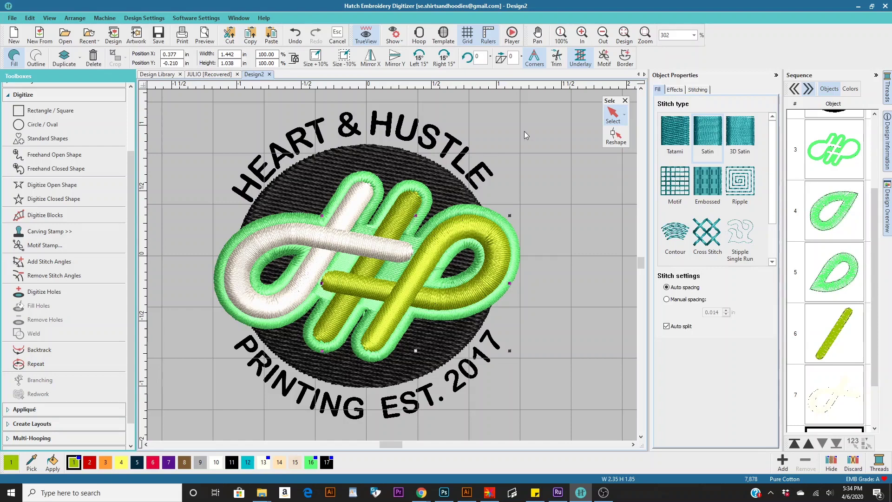
- Switch the white loop block's satin fill to manual spacing and set it to 0.050 in
left_click(356, 205)
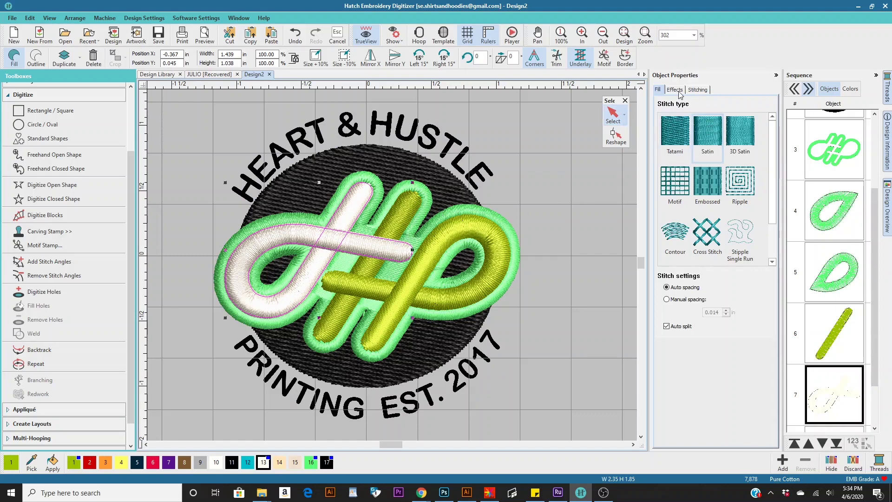
left_click(667, 299)
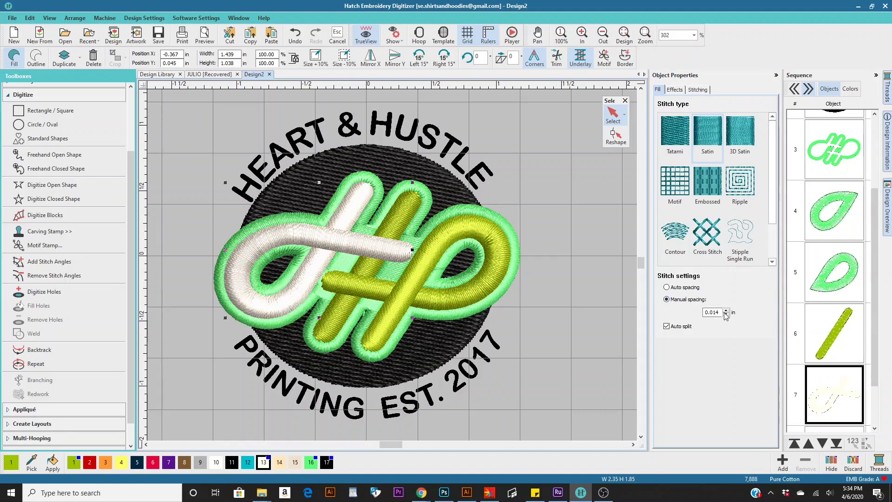
left_click(717, 312)
double_click(717, 313)
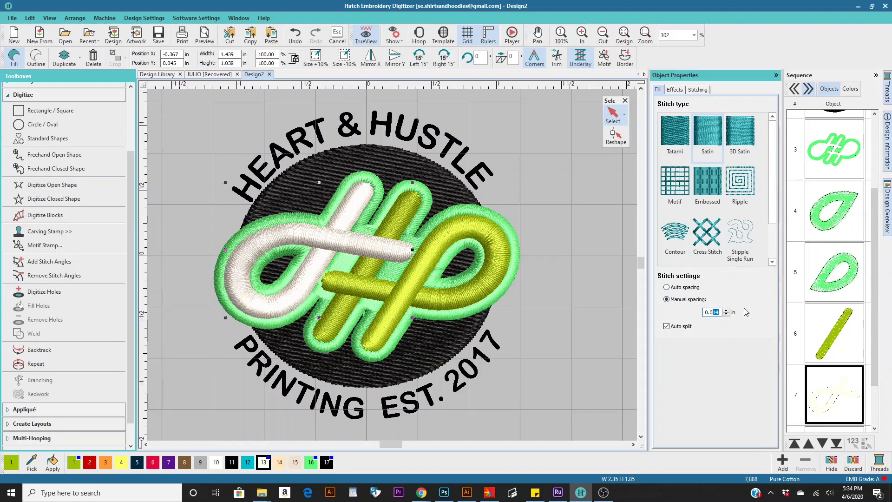
type("50")
key("Return")
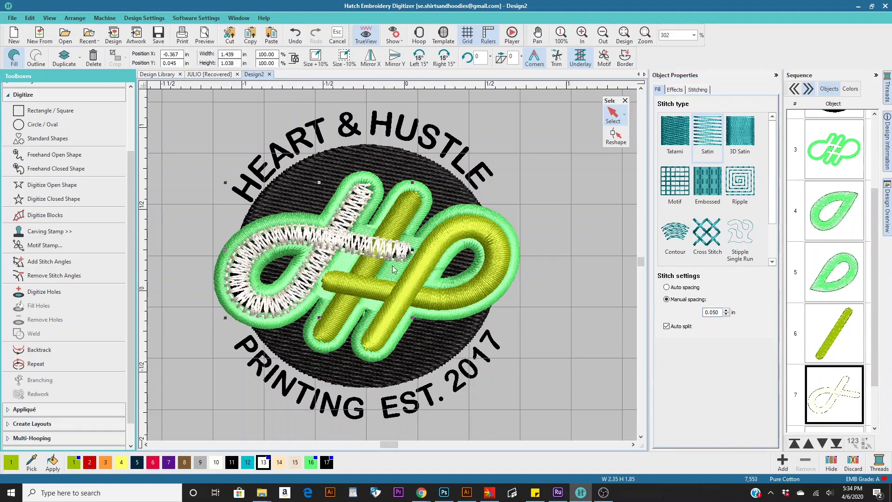
scroll(420, 266, "up", 5)
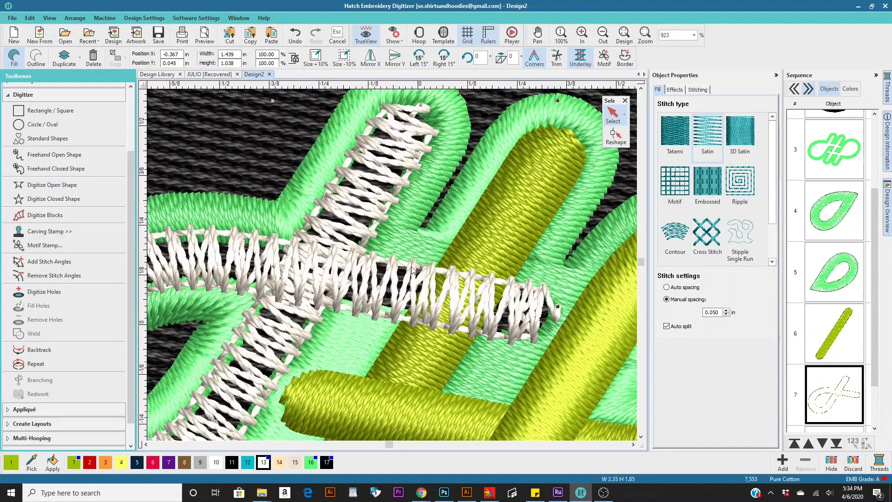
- Set the white loop block's manual satin spacing to 0.007 in
left_click(716, 312)
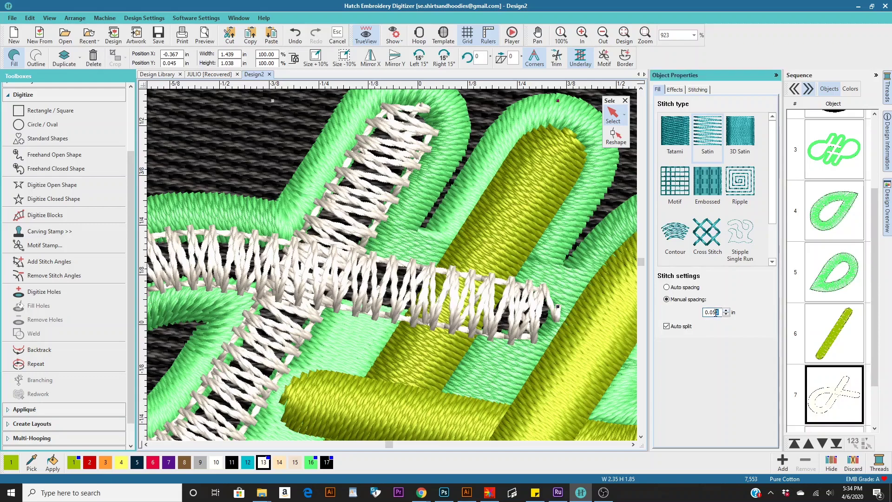
type("00")
key("Return")
scroll(394, 263, "up", 2)
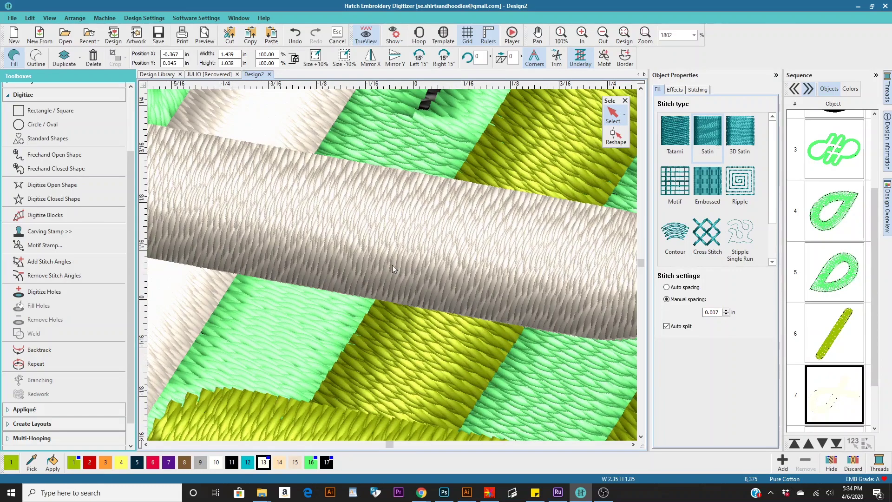
scroll(392, 265, "down", 1)
scroll(395, 268, "down", 2)
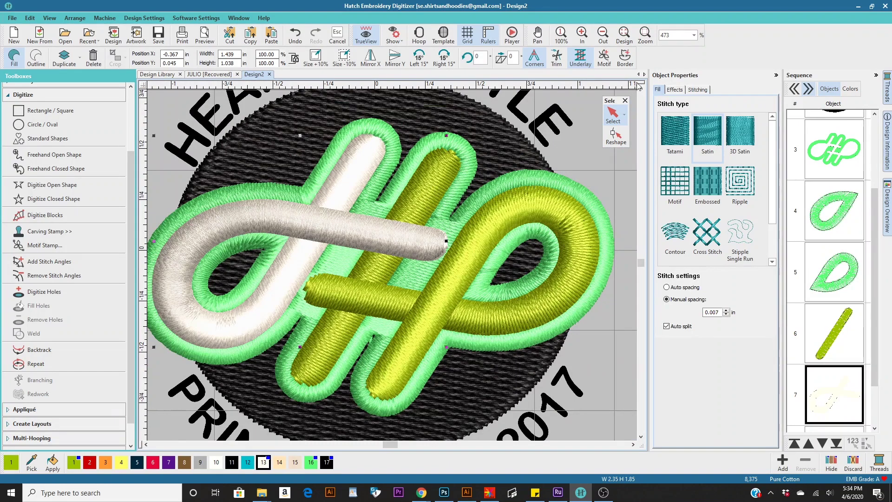
- Open the white loop's underlay settings and play the stitch-out simulation through the diagonal block, pausing to examine its underlay before stopping playback
left_click(696, 89)
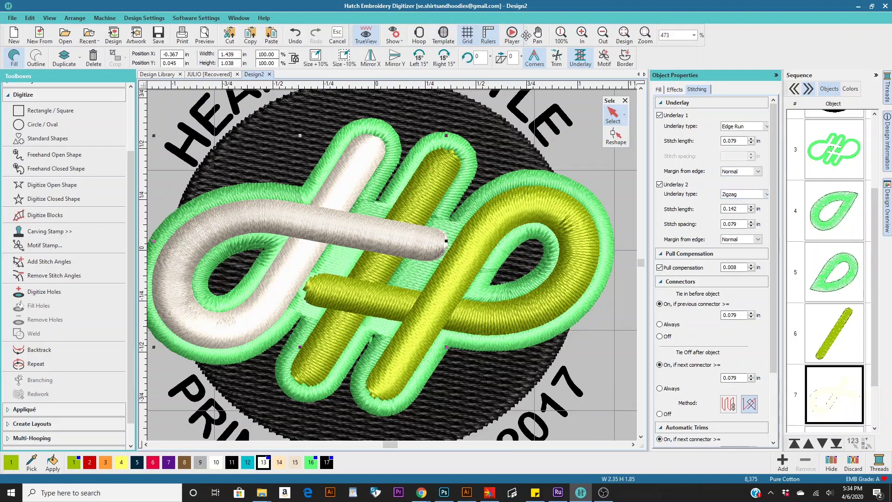
left_click(511, 35)
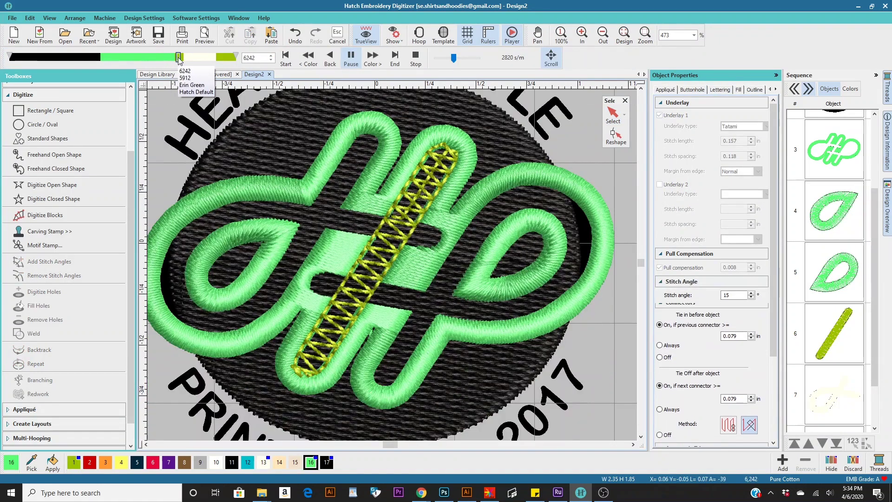
left_click(351, 57)
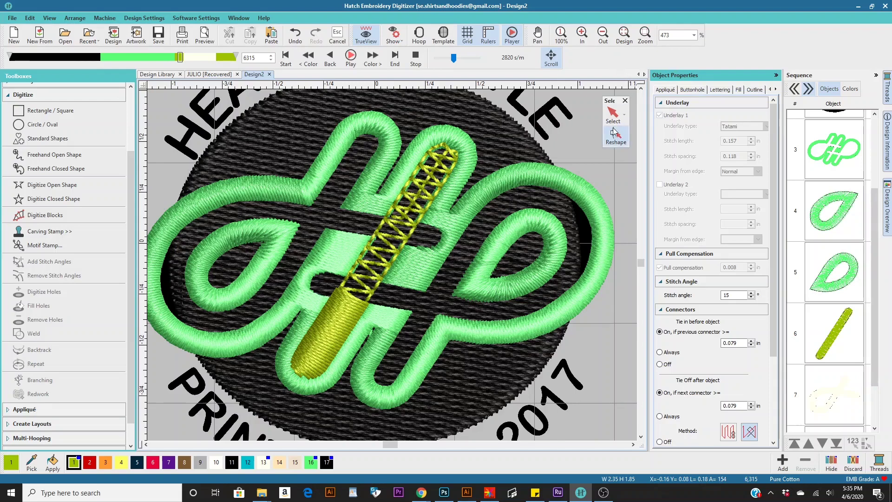
left_click(415, 59)
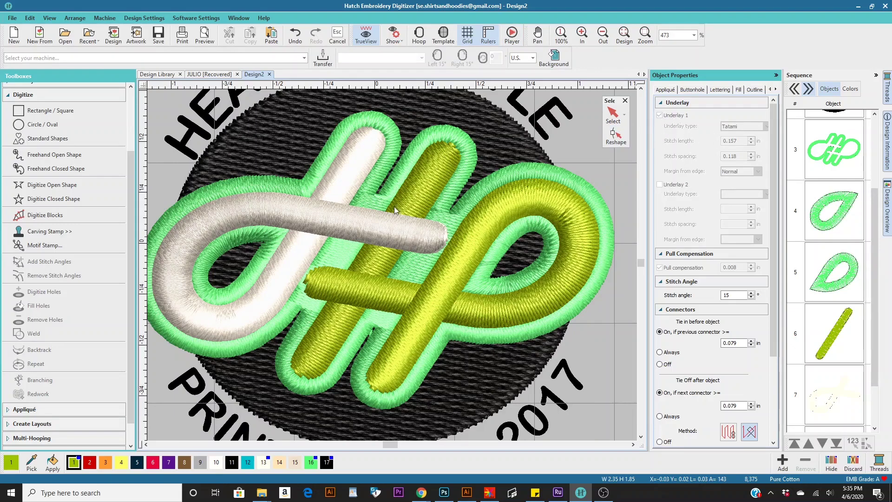
- Disable Underlay 2 on the white loop block, set Underlay 1's margin from edge to Medium, and turn TrueView off to inspect the stitches
left_click(324, 222)
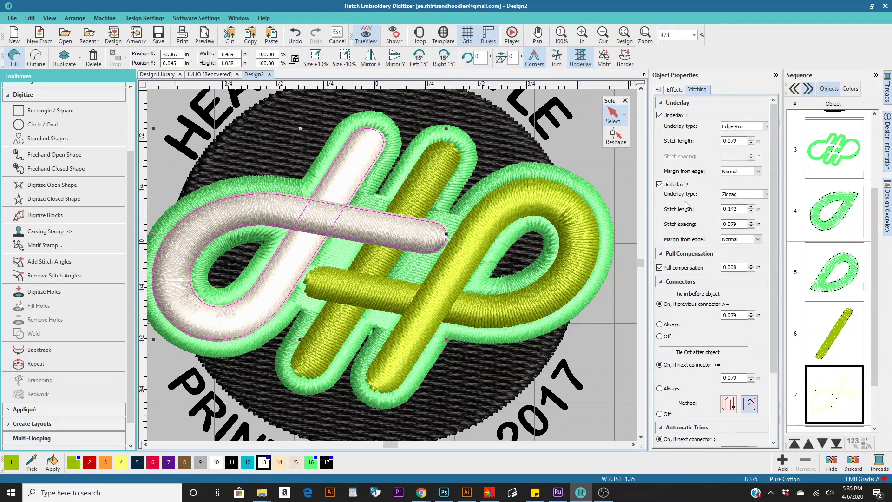
left_click(660, 185)
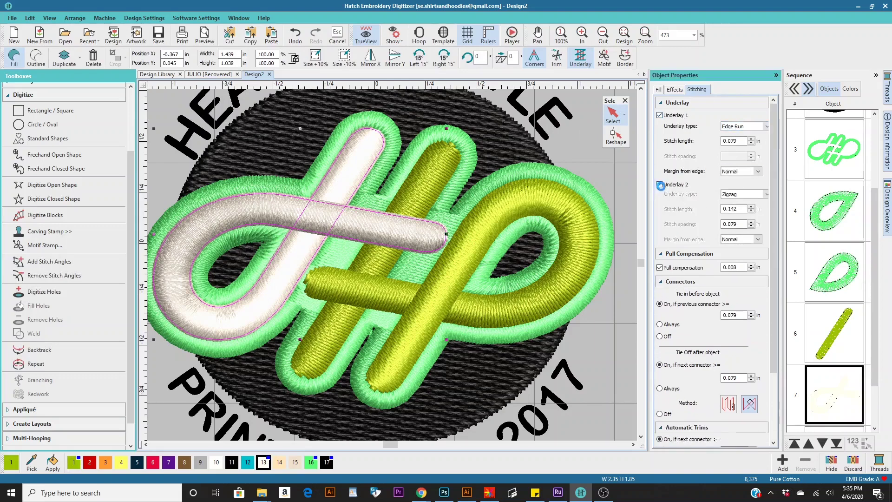
left_click(758, 172)
left_click(731, 185)
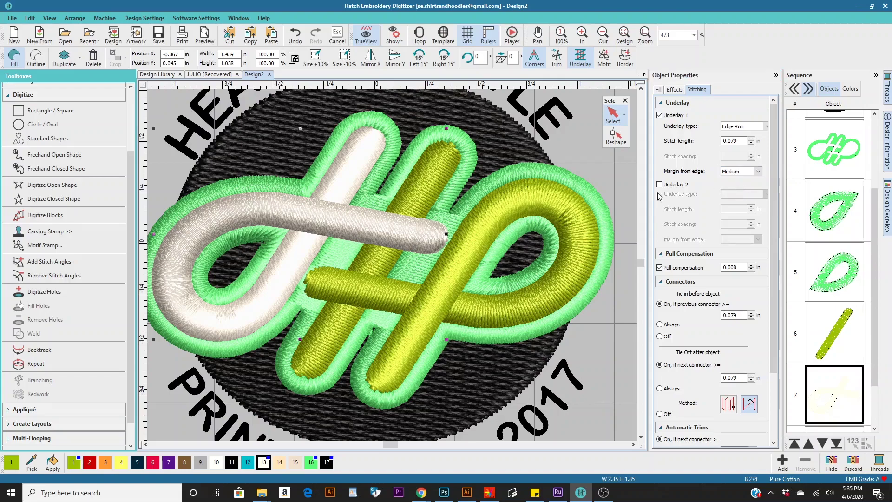
left_click(366, 35)
scroll(394, 269, "up", 4)
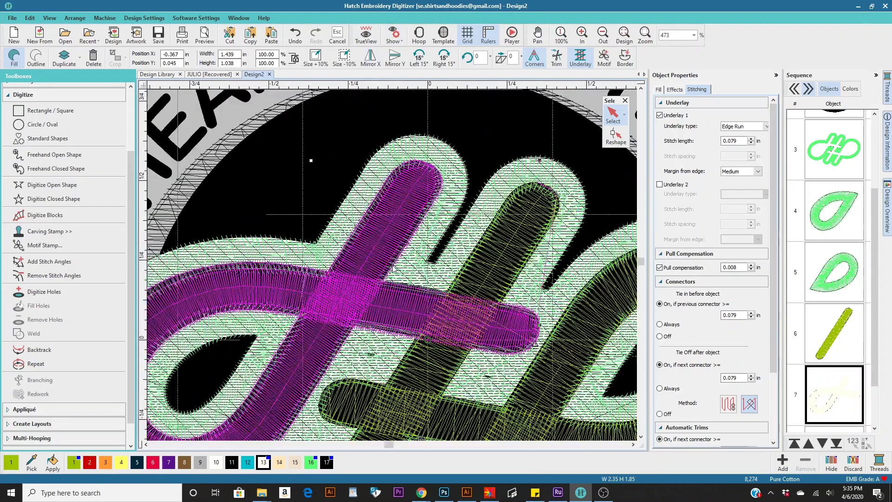
- Compare Normal and Medium margins from edge for Underlay 1 on the white loop block, ending on Medium
left_click(760, 172)
left_click(732, 179)
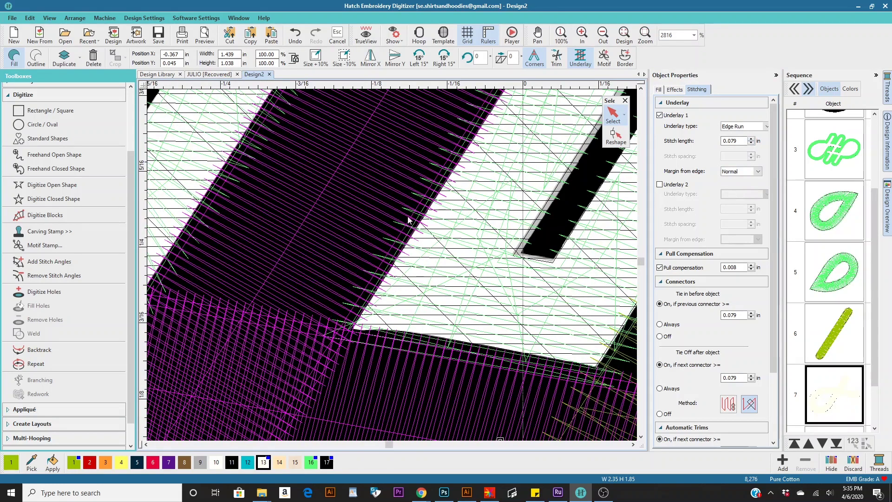
left_click(758, 171)
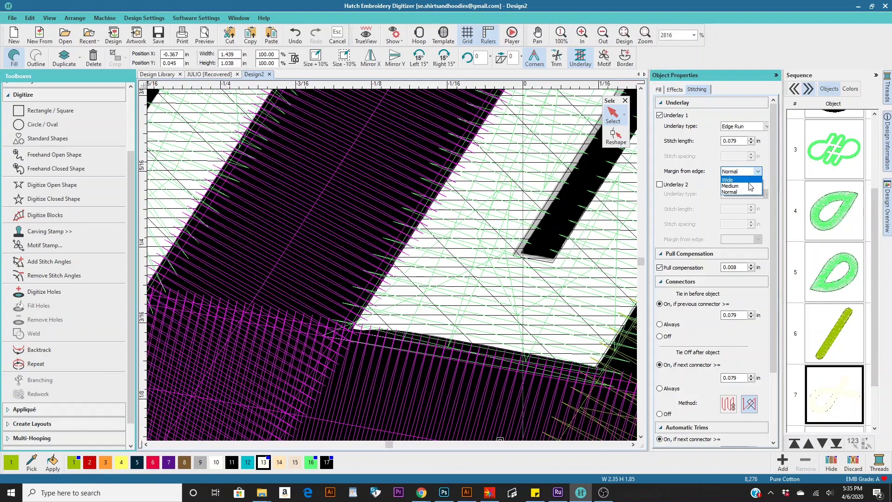
left_click(737, 186)
scroll(357, 226, "down", 2)
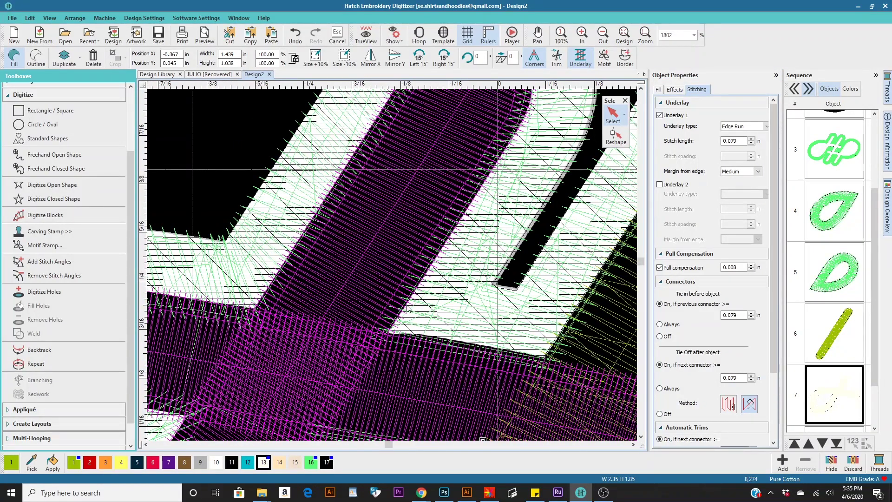
scroll(404, 307, "down", 5)
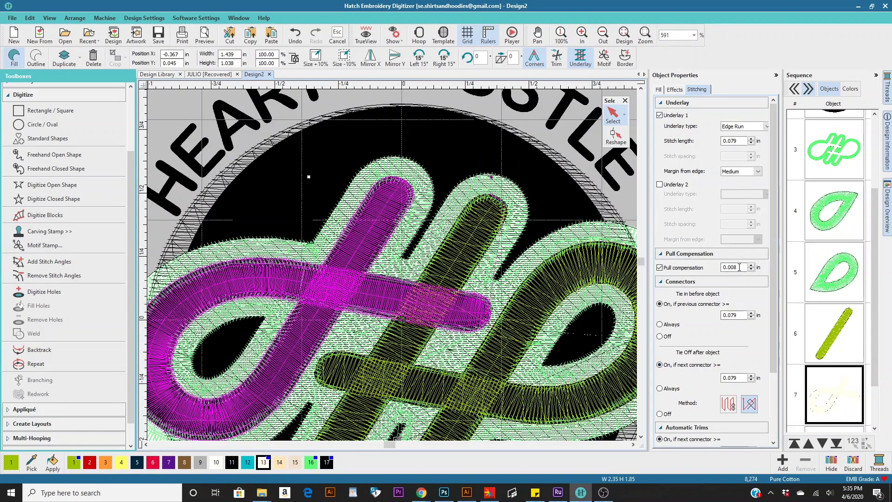
- Turn TrueView on and set the white loop block's pull compensation to 0.022 in
left_click(739, 267)
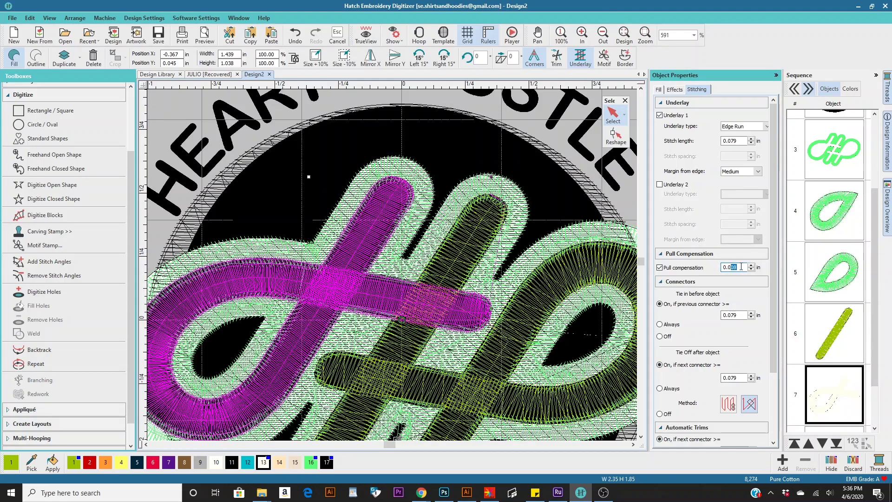
left_click(366, 35)
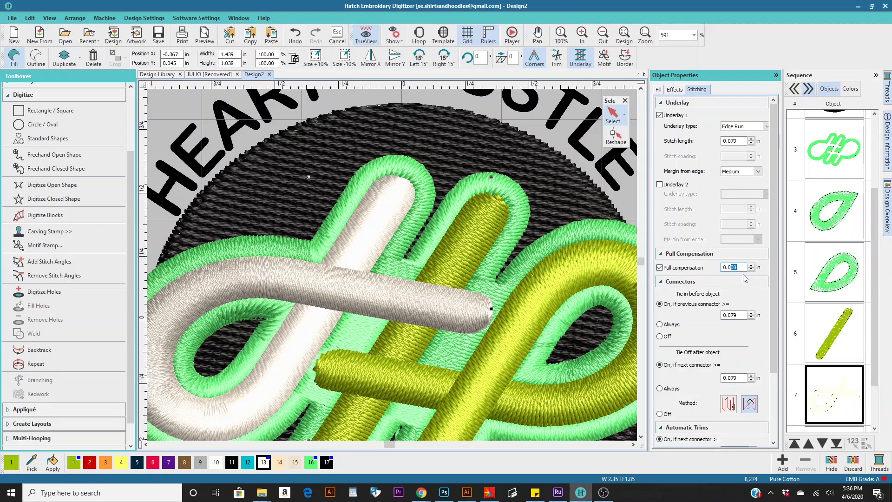
type("22")
key("Return")
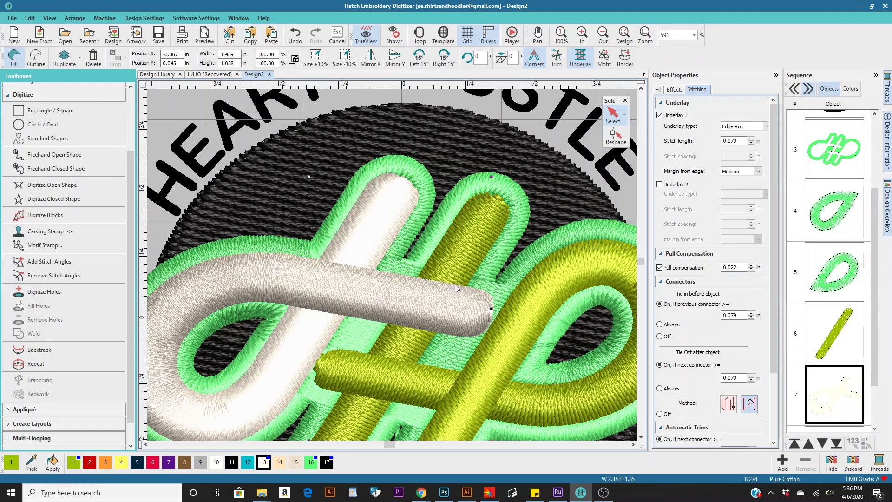
- On the olive diagonal block, disable Underlay 2, set Underlay 1's margin from edge to Medium, and set pull compensation to 0.021 in
scroll(458, 289, "down", 1)
scroll(392, 269, "down", 1)
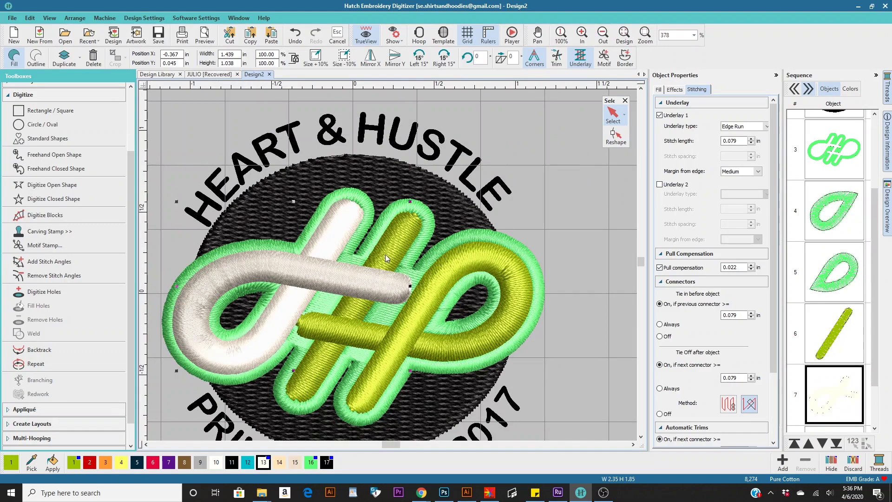
left_click(395, 246)
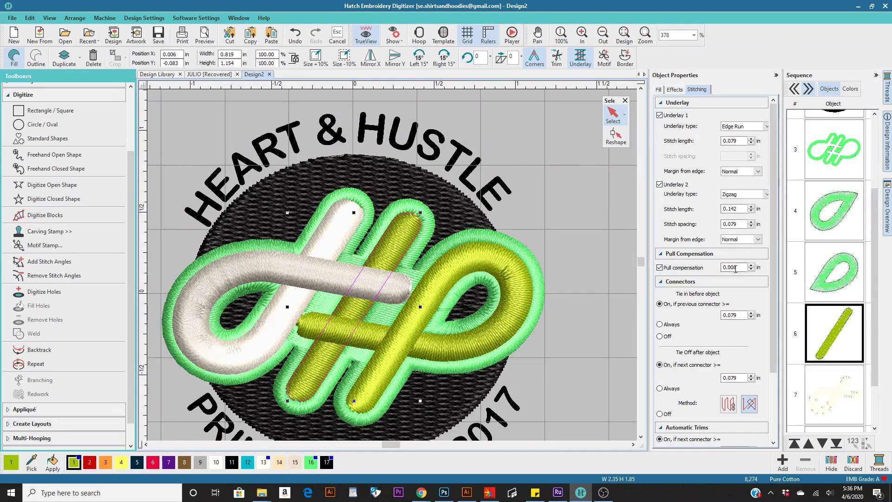
left_click(659, 185)
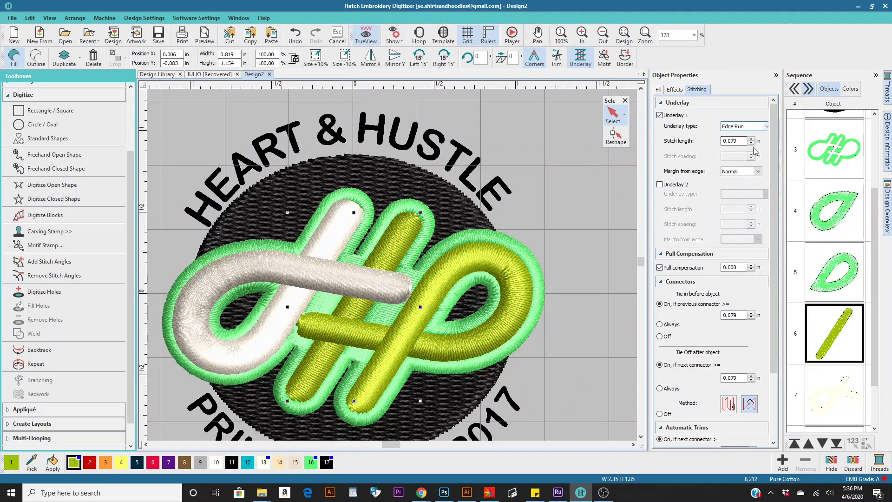
left_click(759, 171)
left_click(739, 185)
double_click(735, 267)
type("0.021")
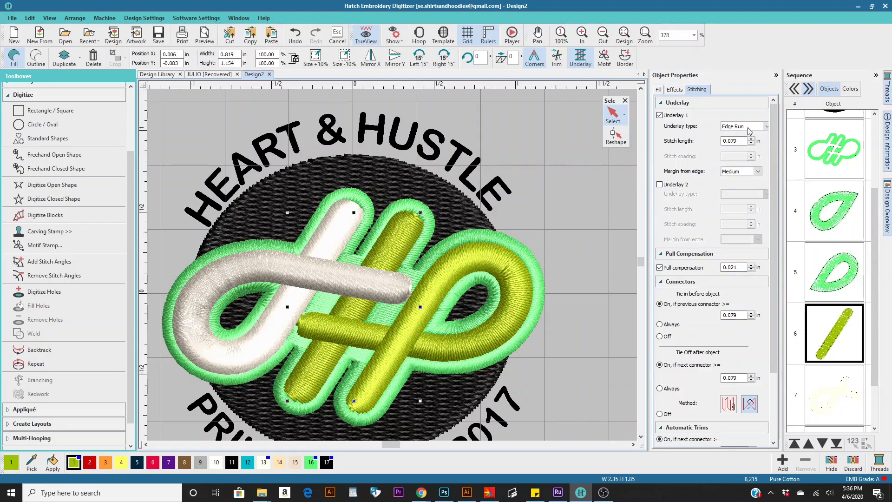
- Switch the olive diagonal block's satin fill to manual spacing of 0.007 in
left_click(661, 90)
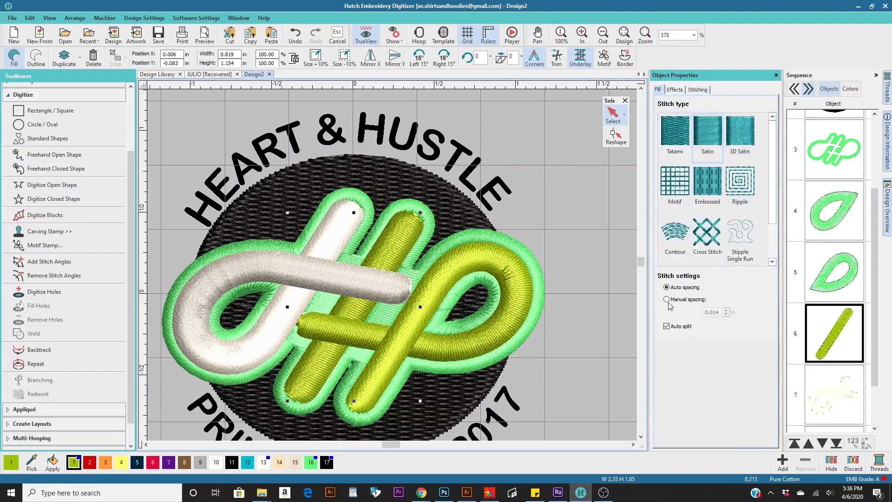
left_click(720, 315)
left_click_drag(721, 316, 716, 316)
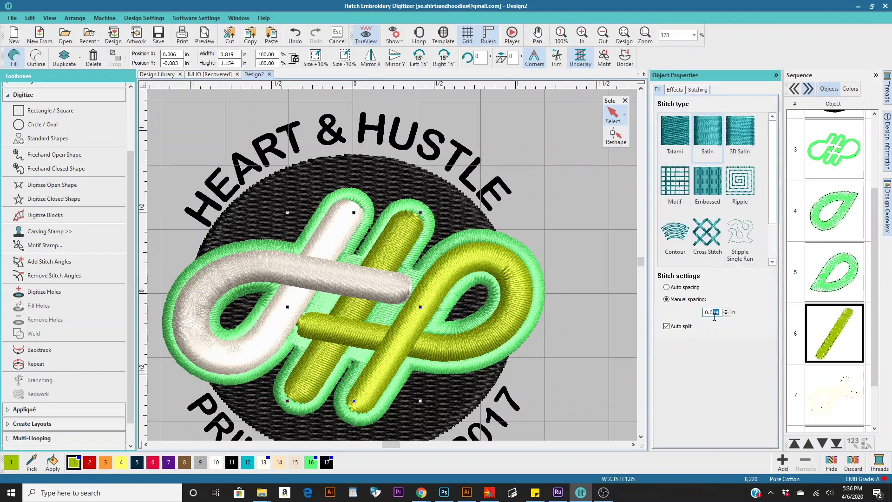
type("7")
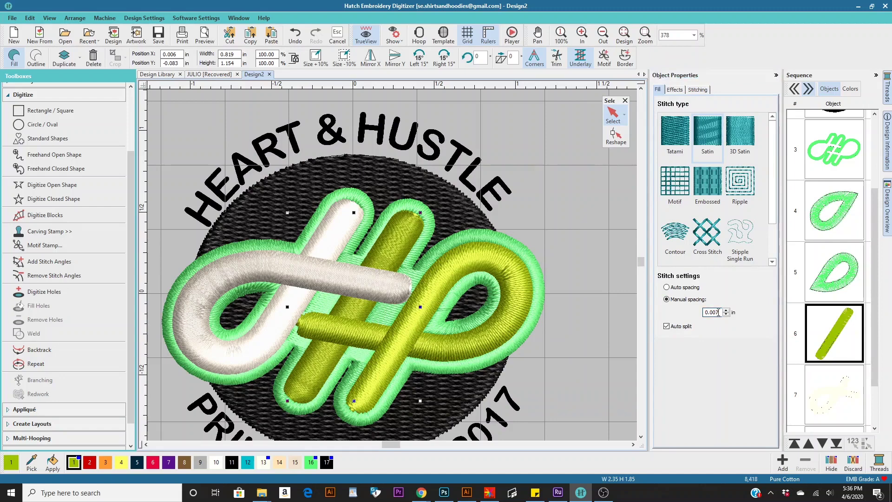
- Select the olive loop block and switch its satin fill to manual spacing of 0.007 in
left_click(457, 272)
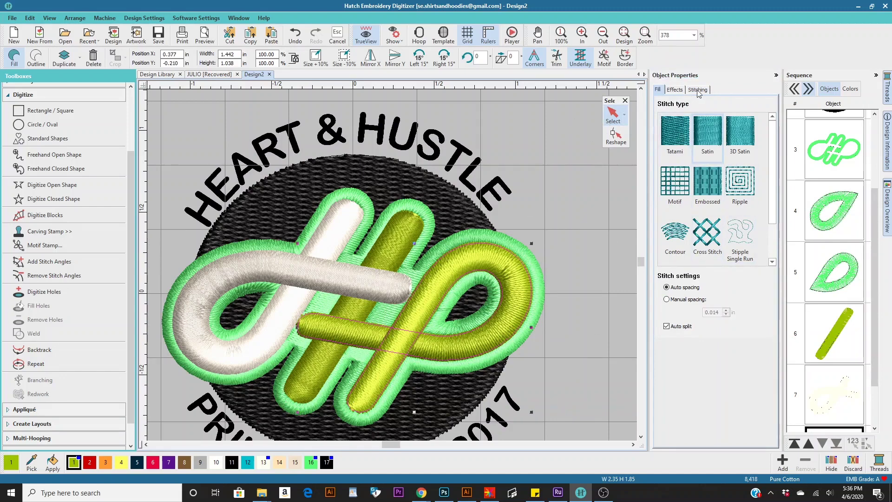
left_click(683, 300)
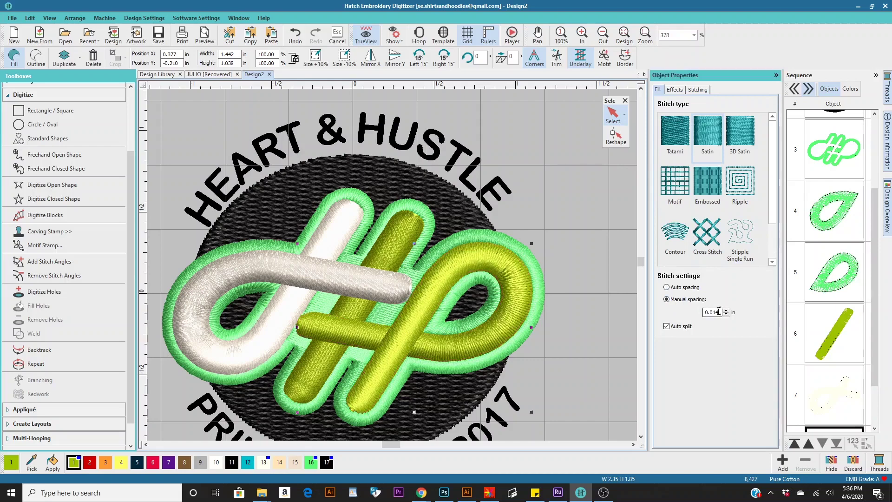
left_click(716, 313)
type("0.007")
key("Return")
- On the olive loop block, disable Underlay 2, set Underlay 1's margin from edge to Medium, and set pull compensation to 0.022 in
left_click(696, 90)
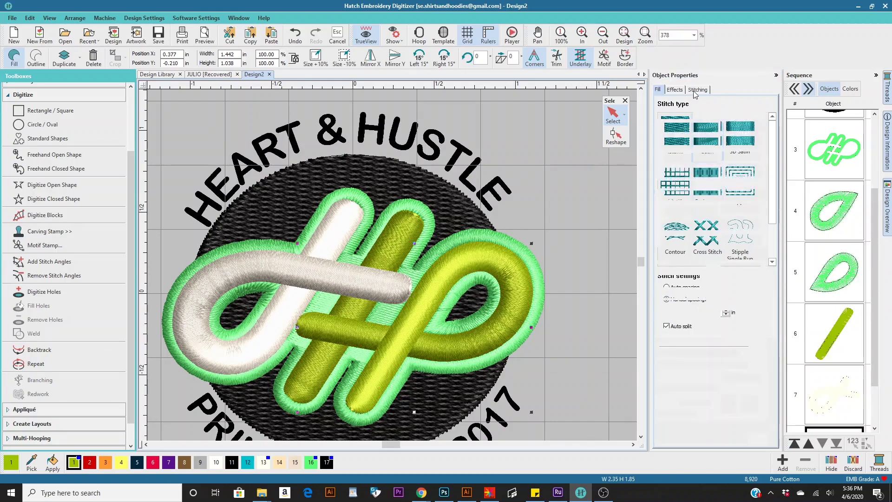
left_click(660, 185)
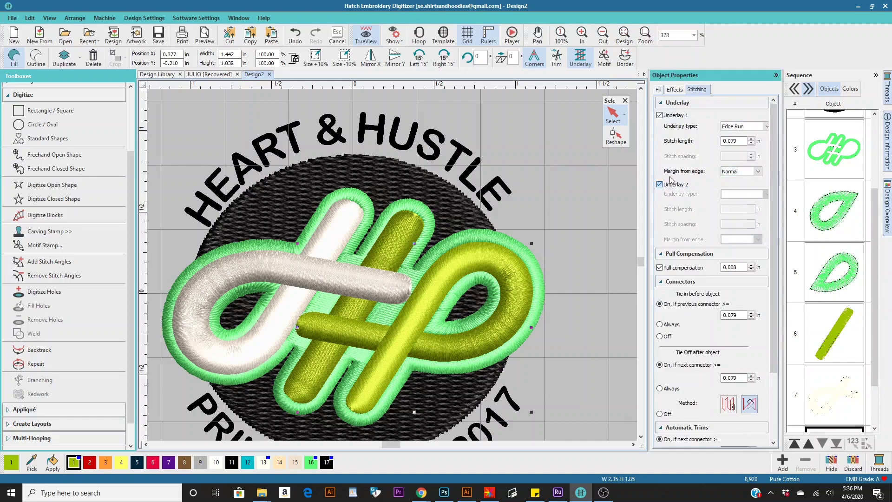
left_click(747, 172)
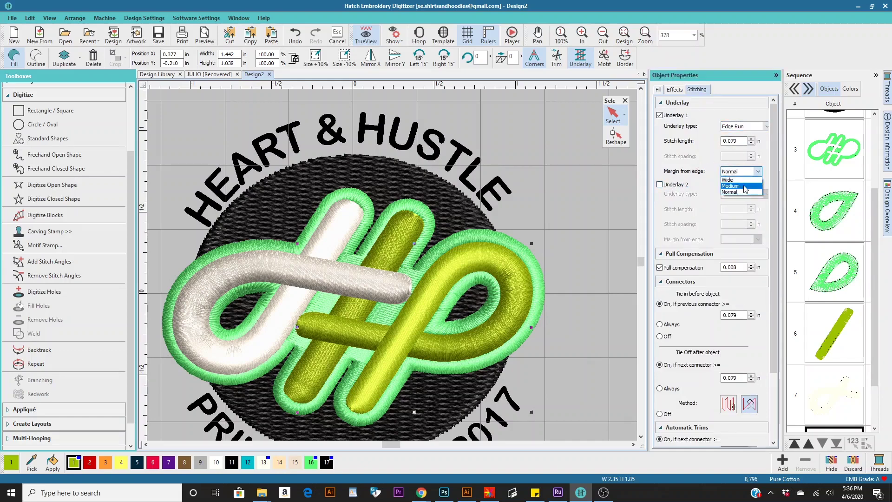
left_click(730, 186)
left_click_drag(740, 268, 733, 268)
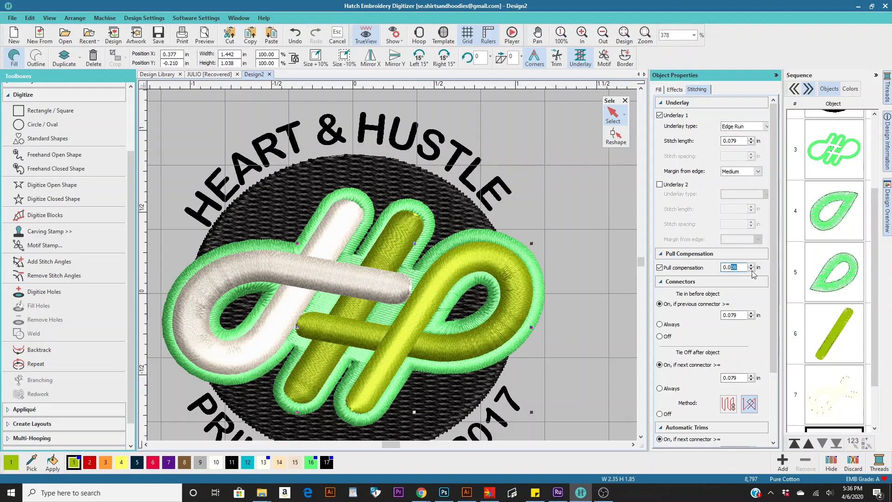
type("22")
key("Return")
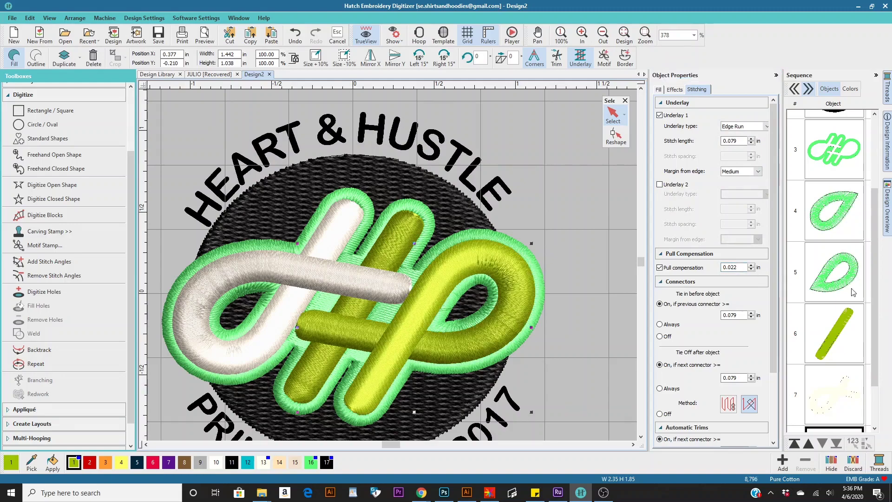
- Examine the stitching across the whole logo and review the object sequence back to the black circle
scroll(425, 229, "down", 2)
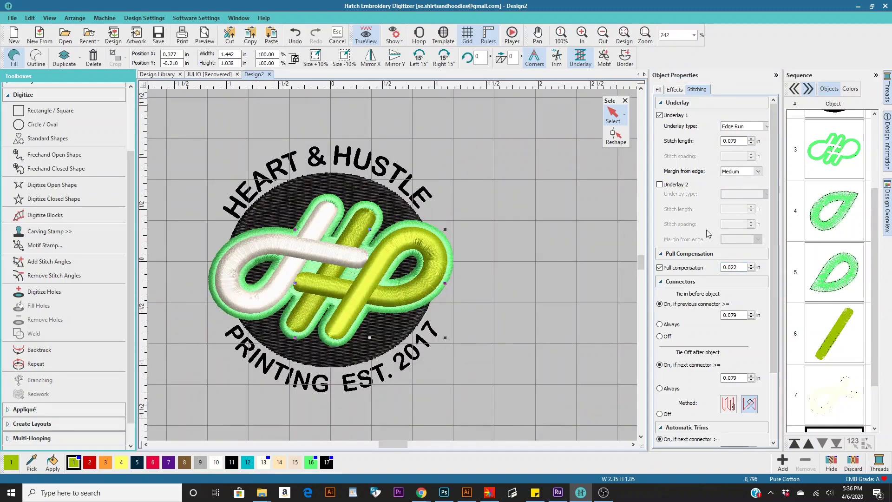
scroll(394, 264, "up", 2)
scroll(394, 264, "down", 1)
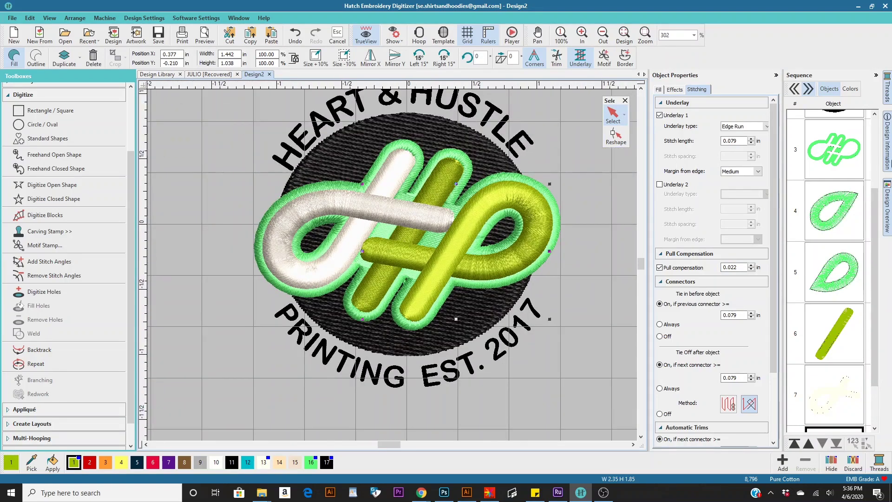
scroll(837, 296, "down", 1)
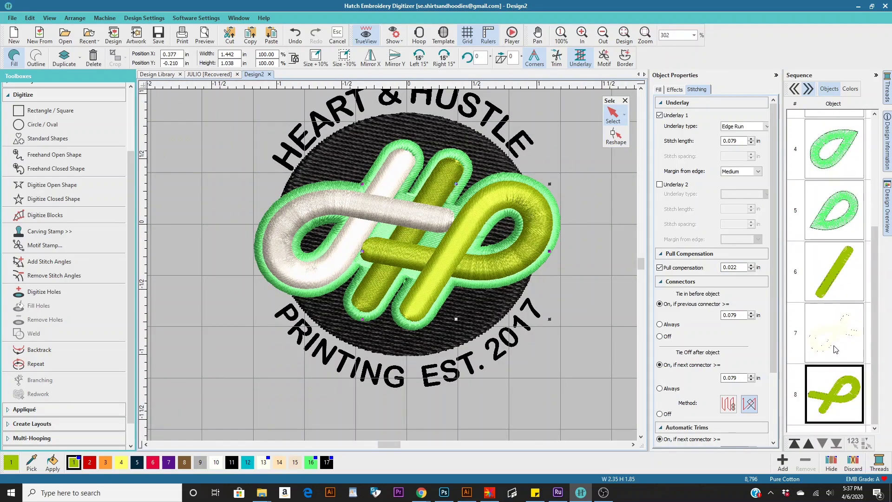
scroll(392, 264, "up", 3)
scroll(391, 265, "down", 2)
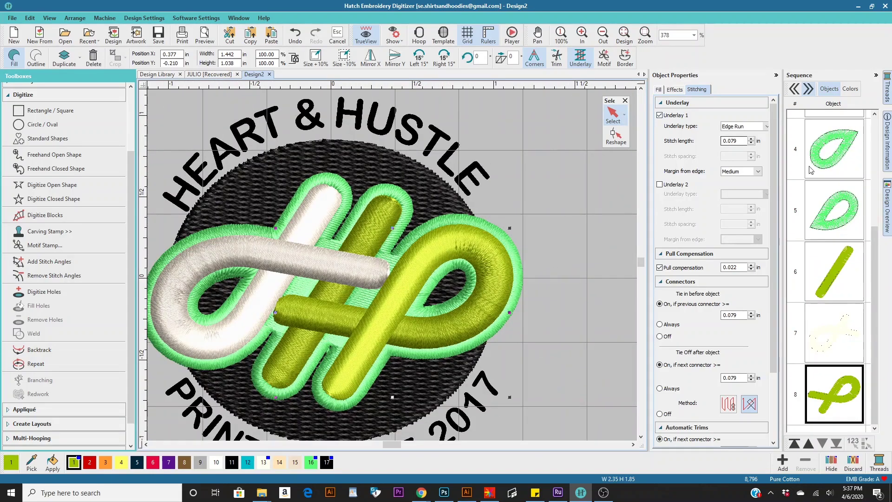
scroll(843, 200, "up", 3)
left_click(844, 223)
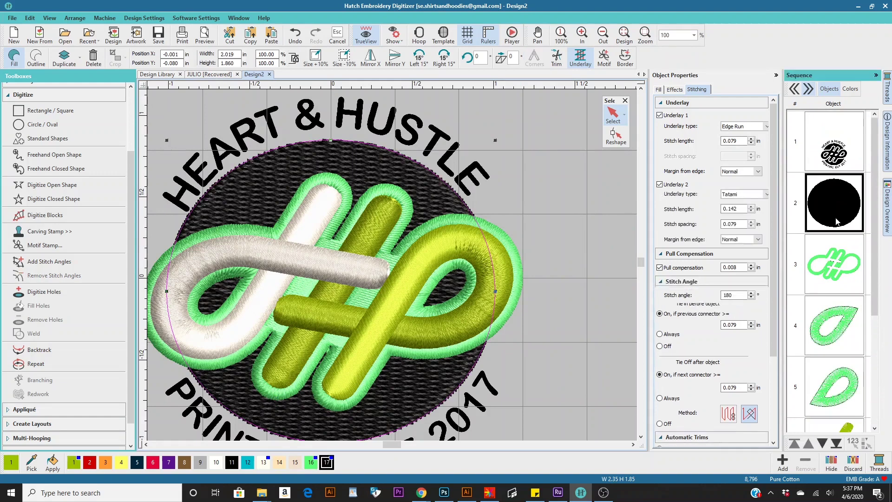
- On the green outer outline, disable Underlay 2, set Underlay 1's margin from edge to Medium, and recolor it with white thread color 10
left_click(832, 277)
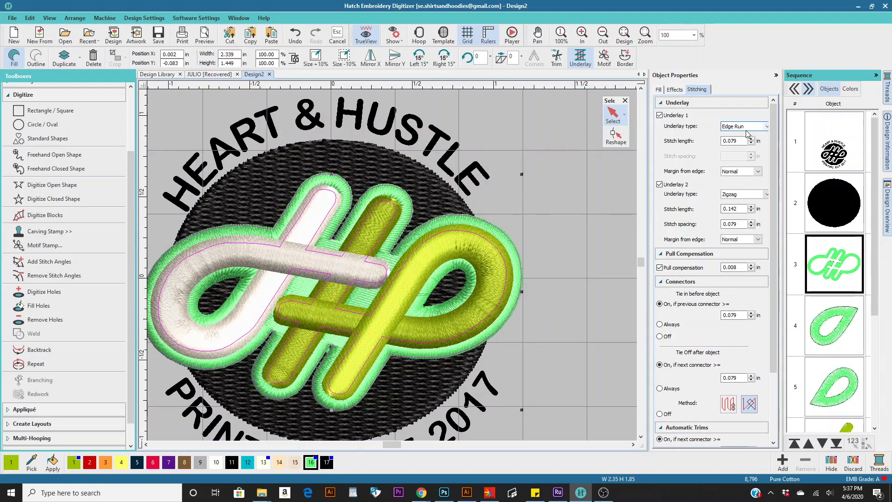
left_click(674, 185)
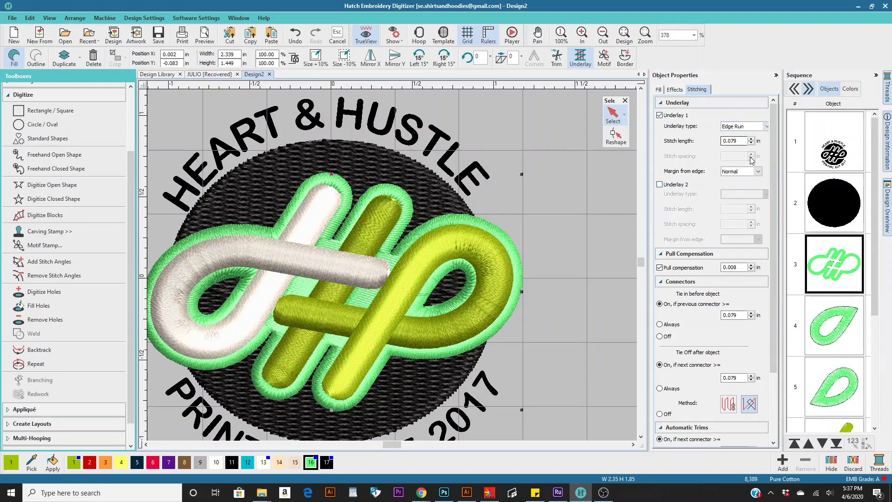
left_click(752, 171)
left_click(754, 186)
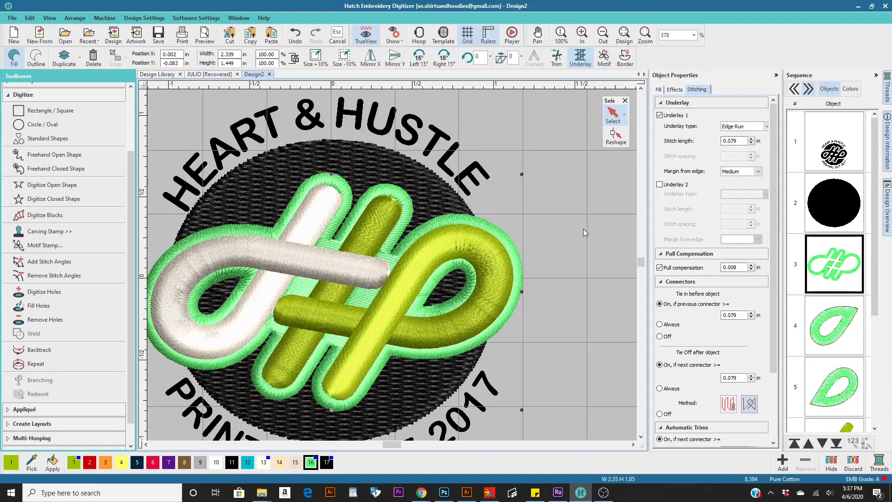
left_click(221, 464)
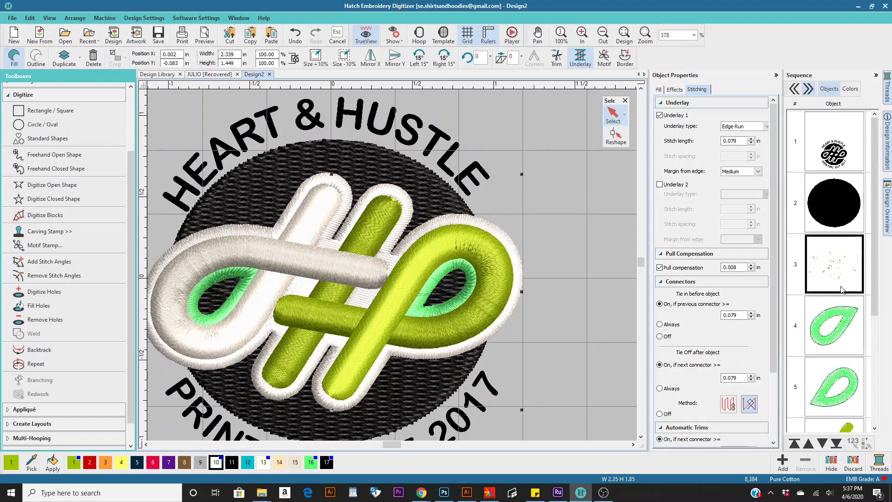
- Change Underlay 1 of the green teardrop outline inside the white loop to Edge Run with a Medium margin from edge
scroll(833, 302, "down", 1)
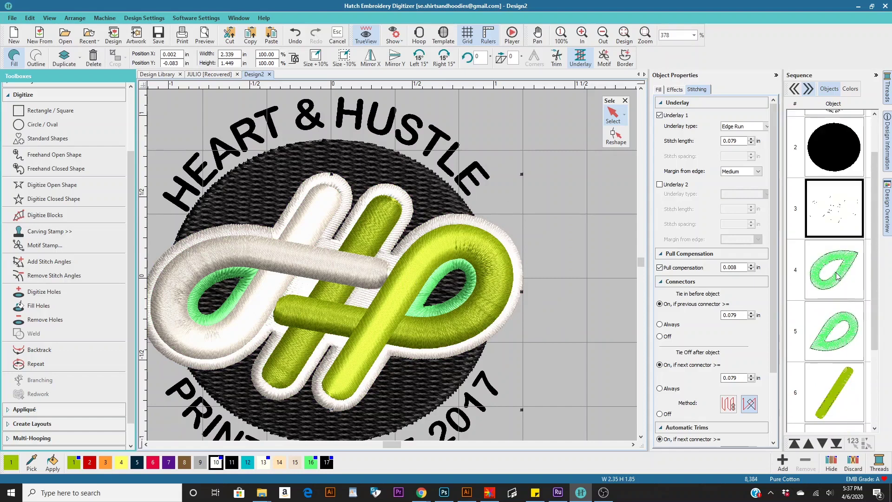
left_click(837, 276)
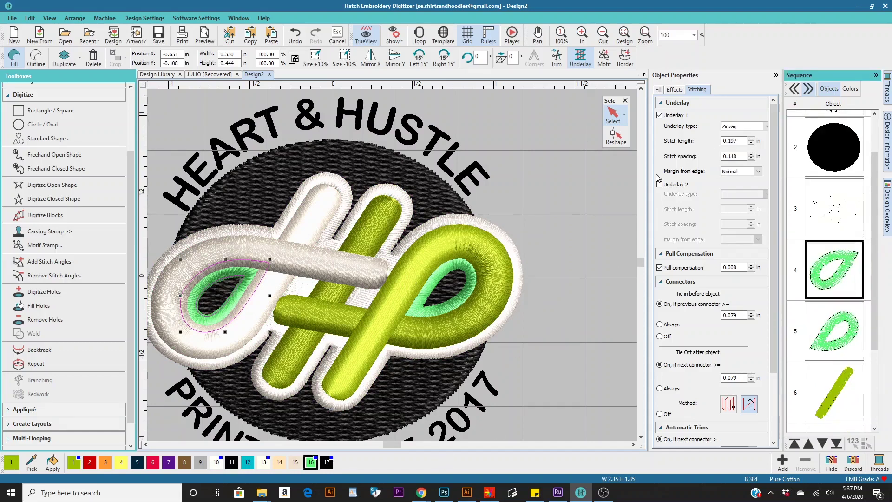
left_click(766, 126)
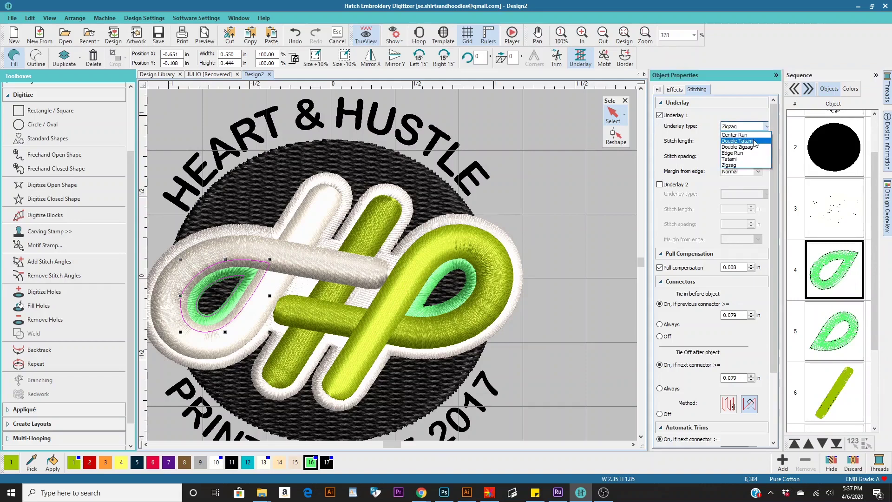
left_click(758, 153)
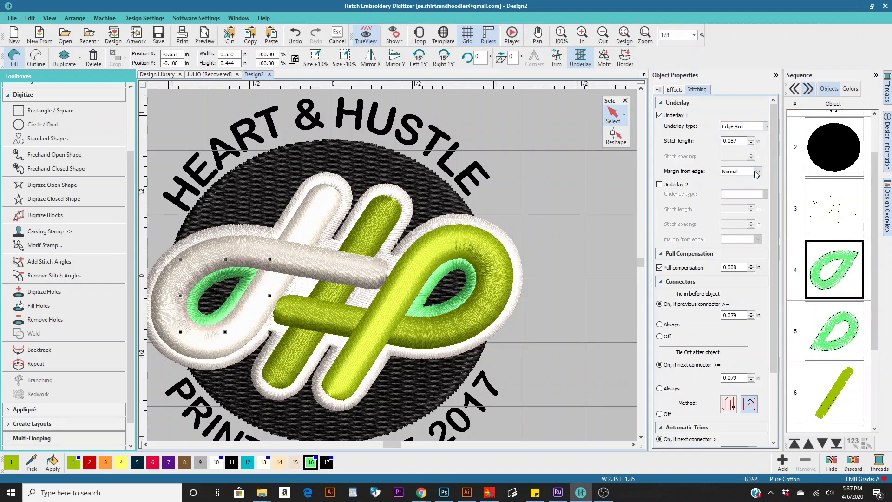
left_click(756, 173)
left_click(739, 185)
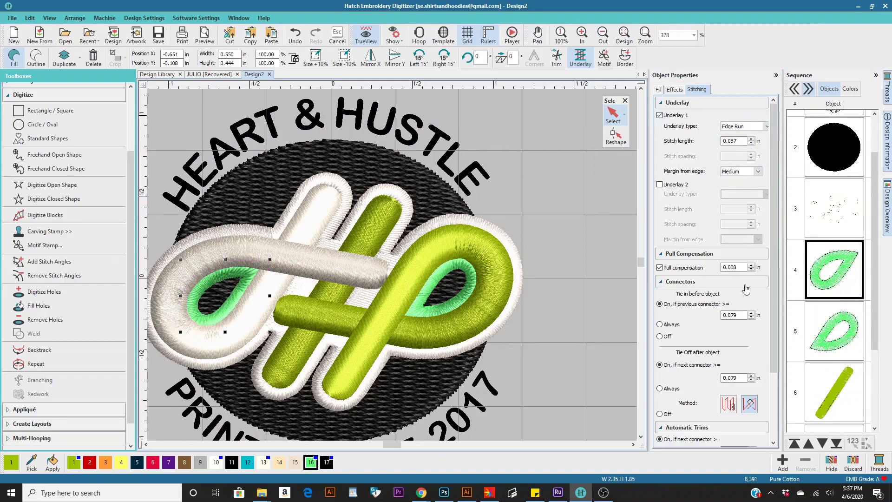
- Recolor both green teardrop outlines with white thread color 10, and give the one inside the olive loop Edge Run underlay with a Medium margin
left_click(216, 463)
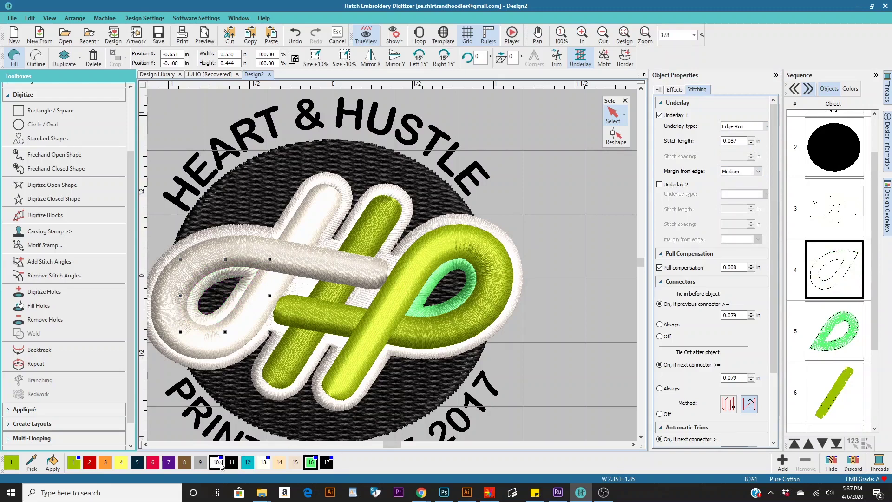
left_click(830, 330)
left_click(761, 128)
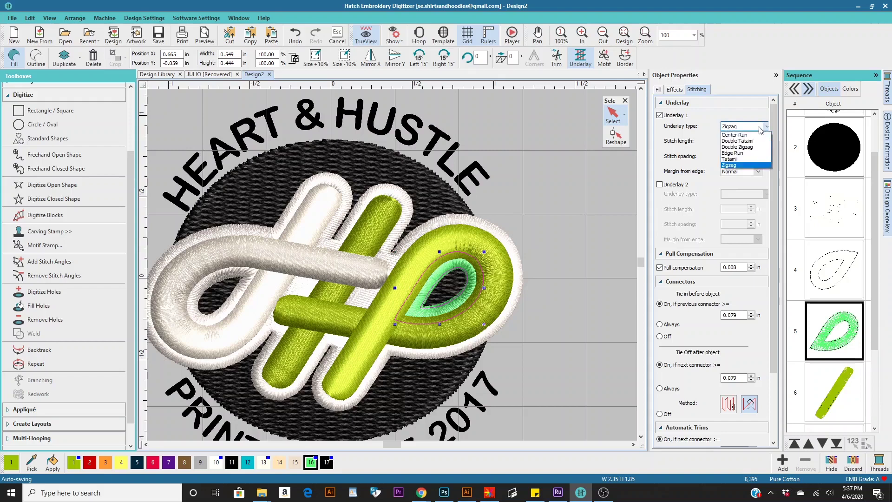
left_click(733, 153)
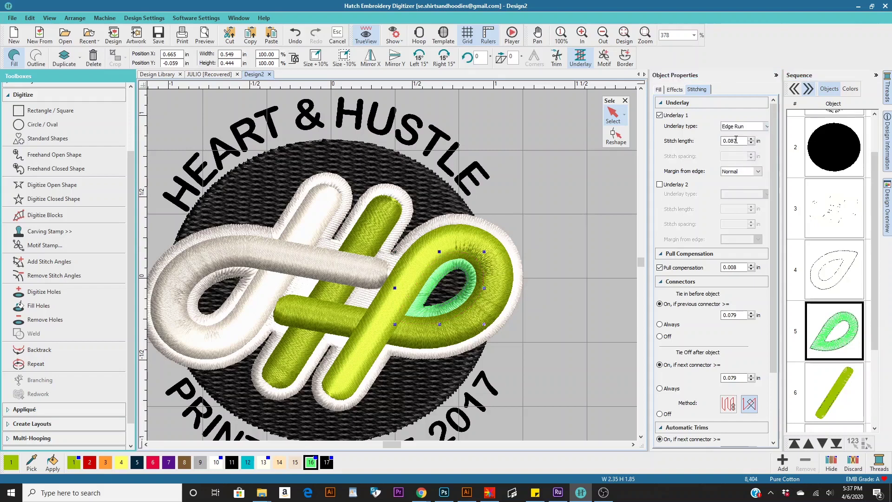
left_click(743, 171)
left_click(739, 188)
left_click(216, 462)
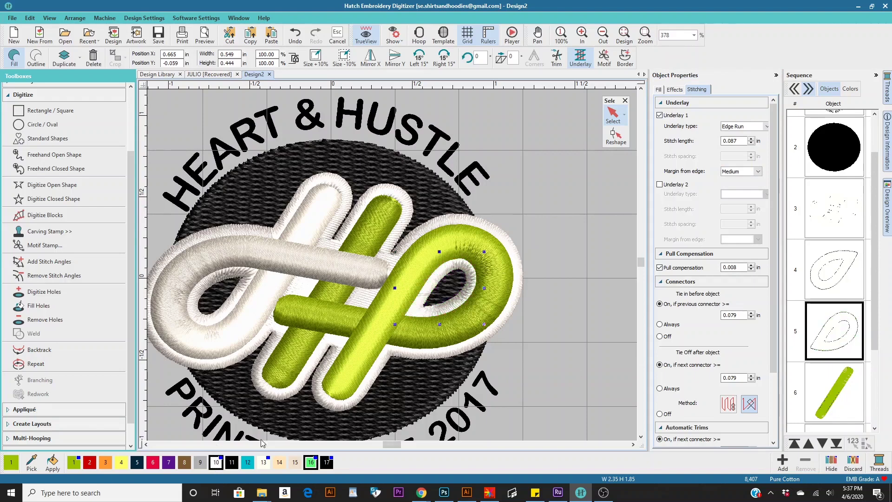
- Recolor the olive slanted bar, the white loop block and the olive loop block with black thread color 17
scroll(838, 371, "down", 2)
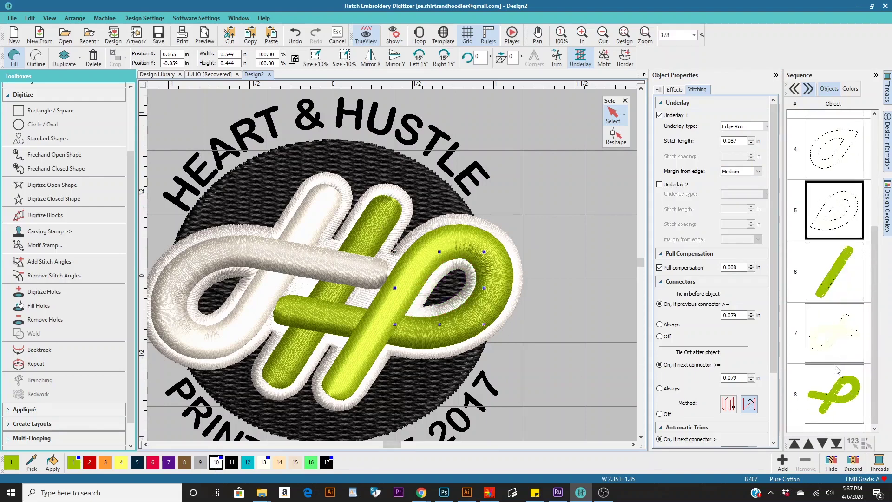
left_click(837, 272)
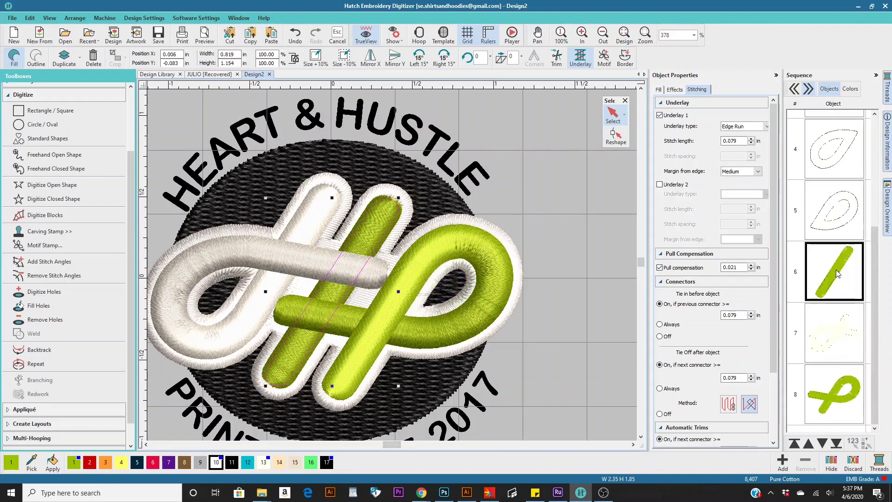
left_click(327, 462)
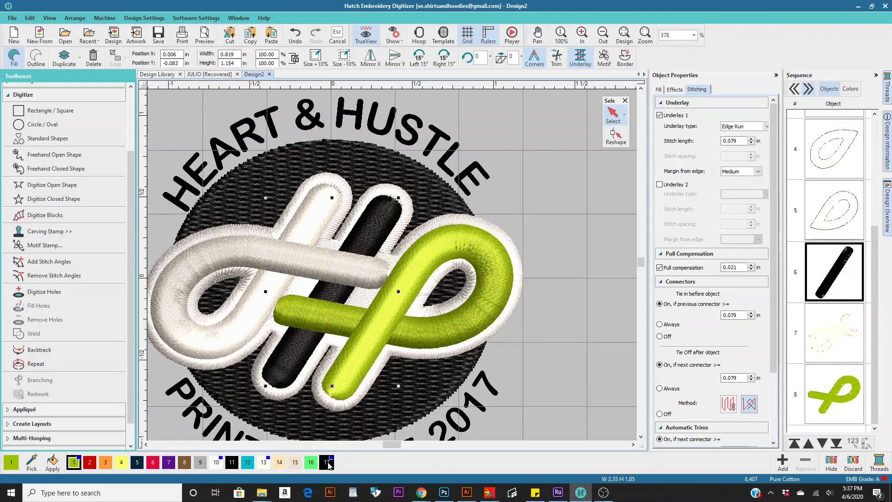
left_click(271, 244)
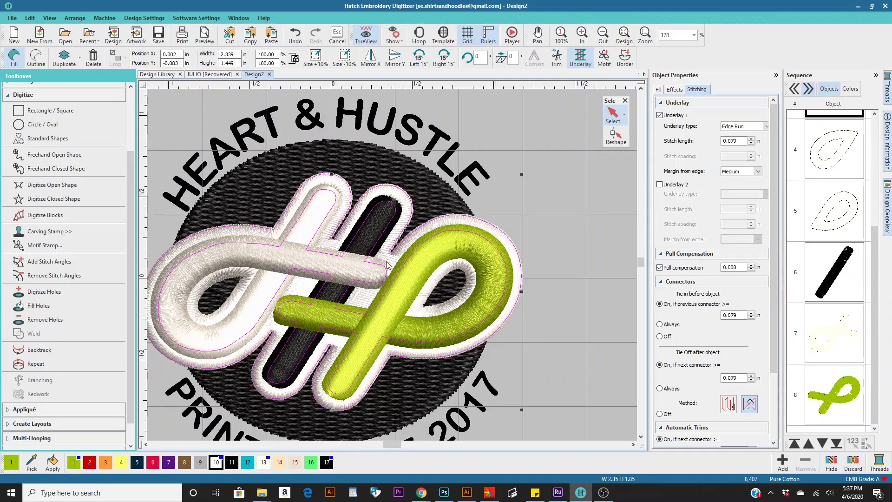
left_click(348, 260)
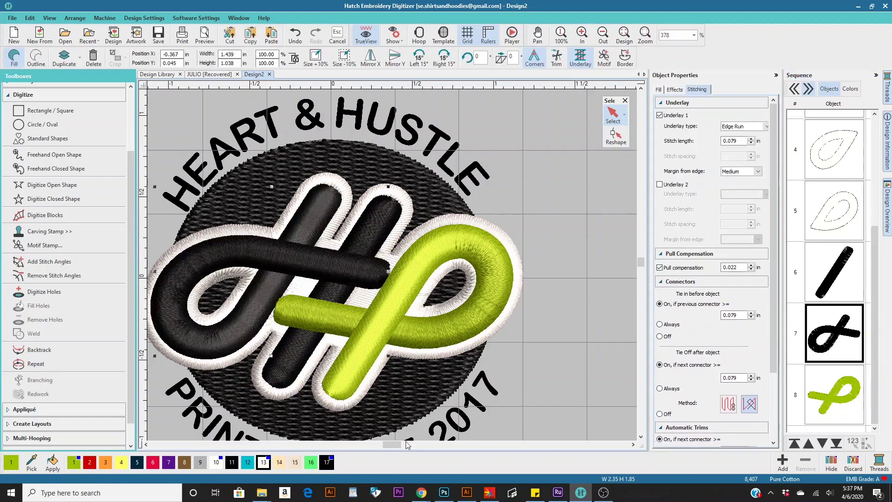
left_click(326, 463)
left_click(834, 395)
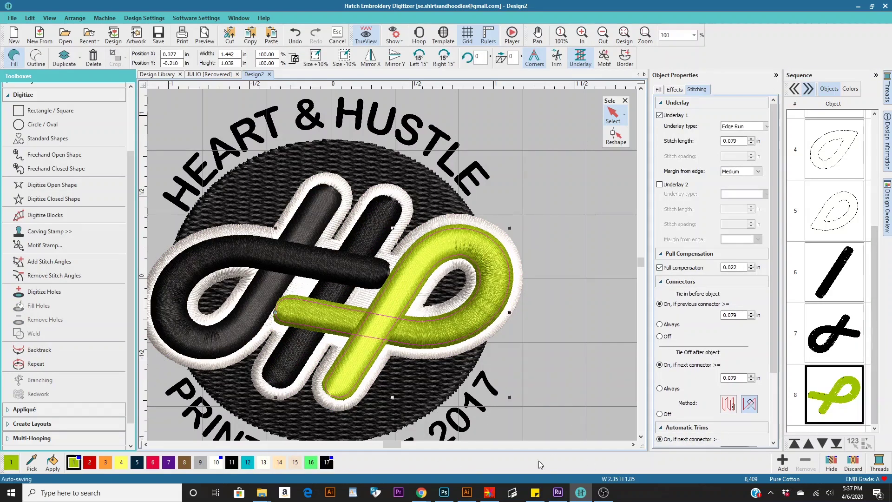
left_click(330, 466)
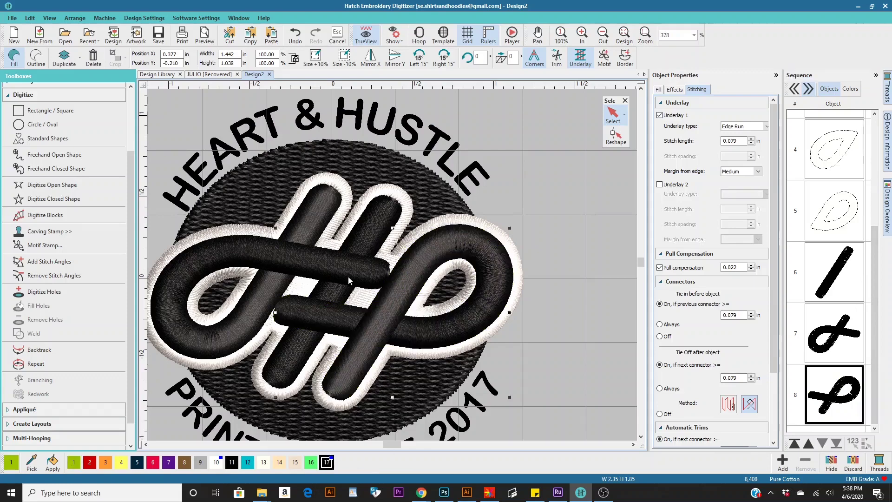
- Select the black circle, turn off TrueView, and examine its underlay and fill stitching up close and across the whole logo
scroll(392, 265, "down", 2)
scroll(382, 259, "up", 1)
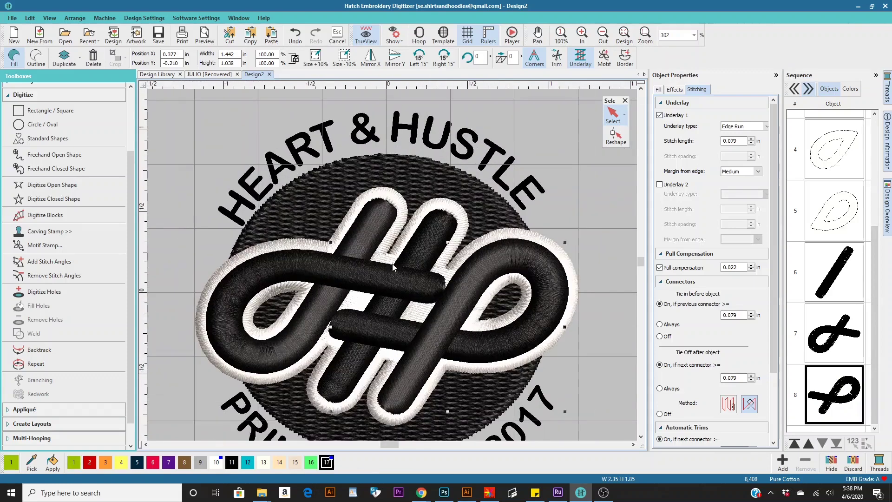
left_click(335, 183)
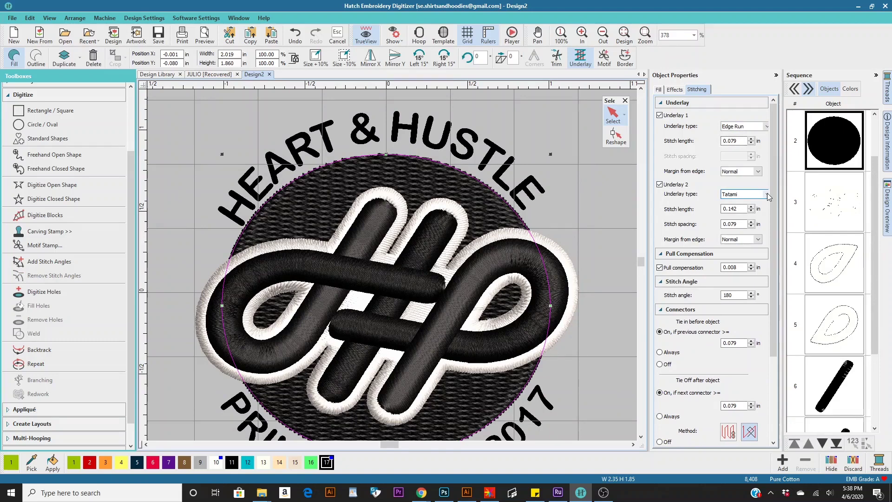
left_click(767, 193)
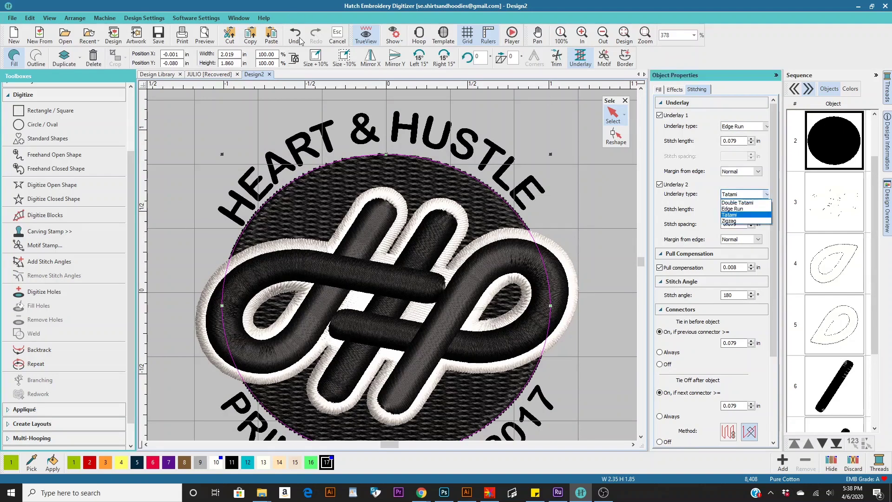
left_click(358, 38)
left_click(366, 36)
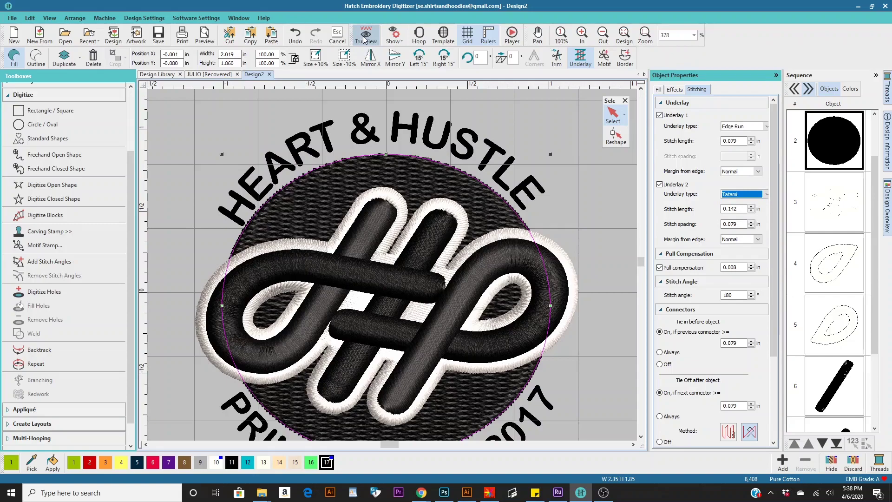
scroll(437, 232, "up", 4)
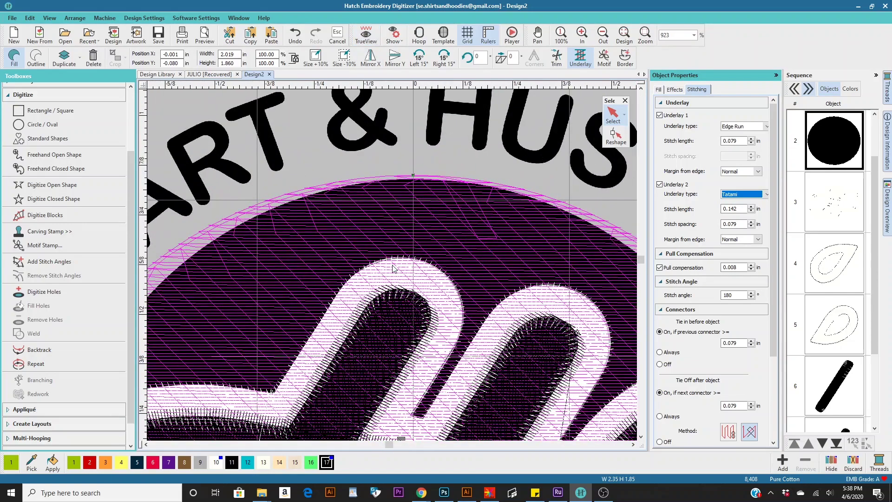
scroll(393, 268, "down", 5)
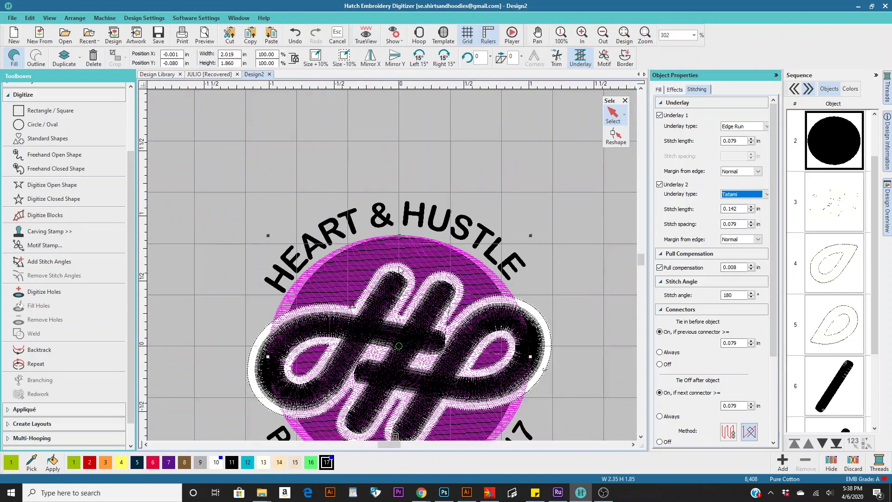
scroll(400, 268, "up", 6)
scroll(393, 269, "down", 5)
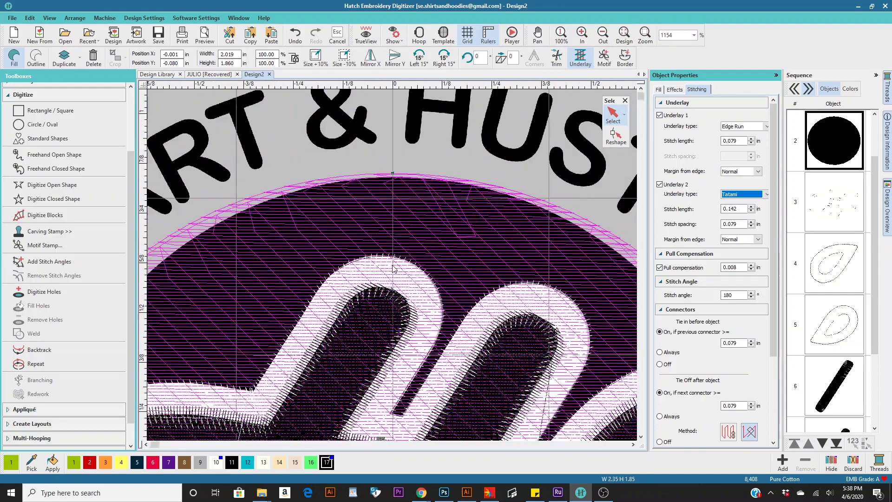
scroll(393, 268, "up", 3)
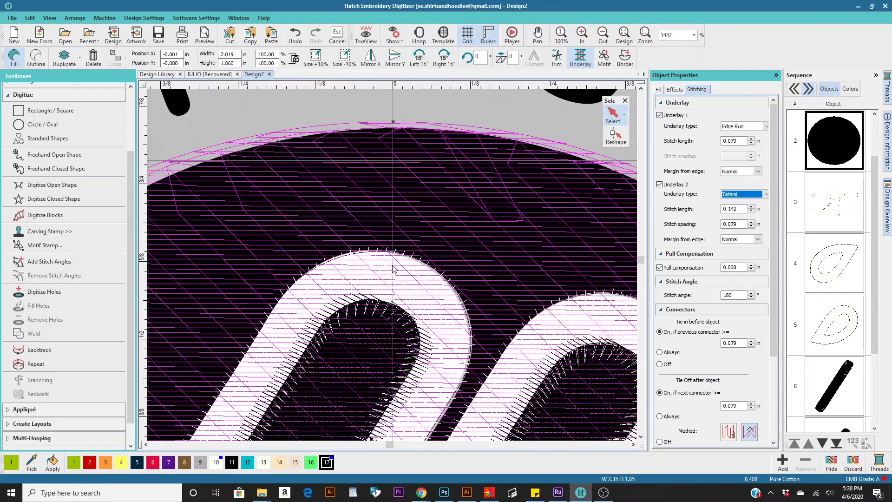
scroll(392, 268, "down", 9)
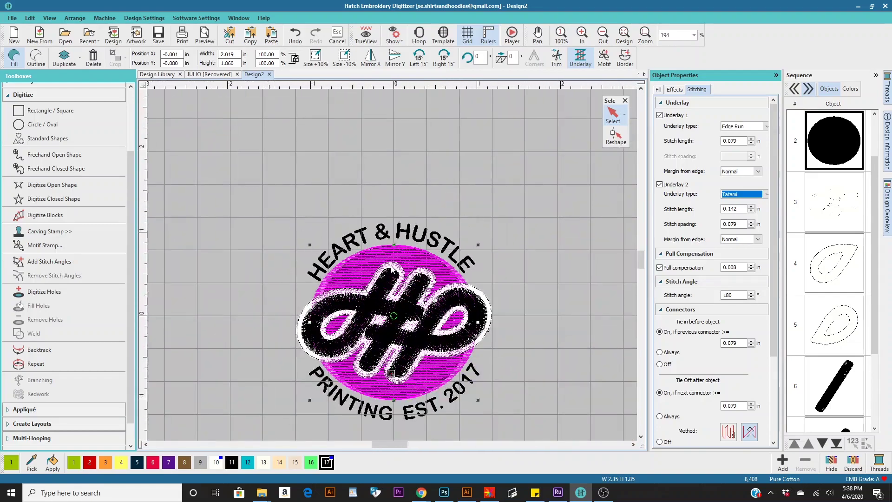
scroll(388, 314, "up", 5)
scroll(388, 314, "down", 2)
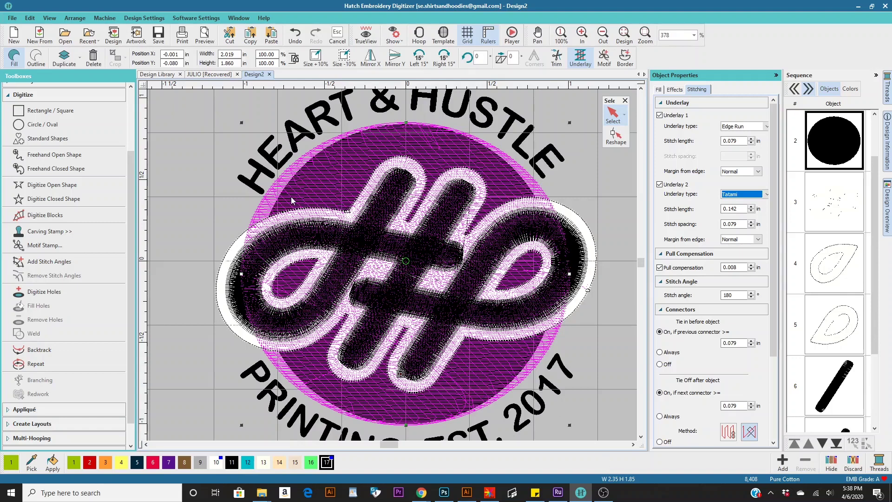
- Disable Underlay 2 on the black circle, turn TrueView back on, and set the circle's Tatami spacing to 0.012 in
left_click(660, 185)
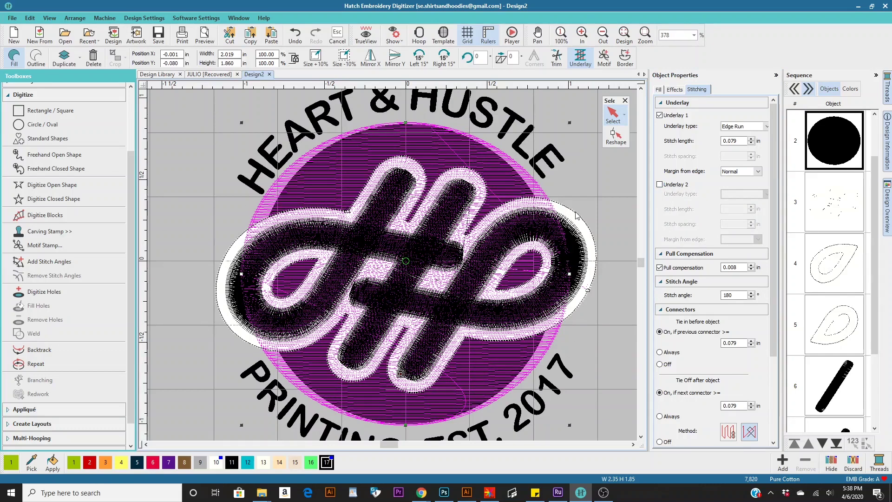
left_click(658, 90)
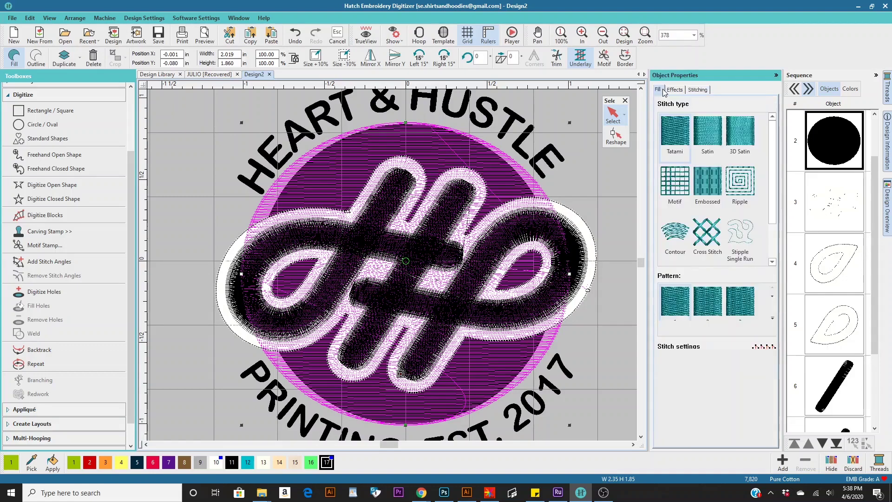
left_click(366, 35)
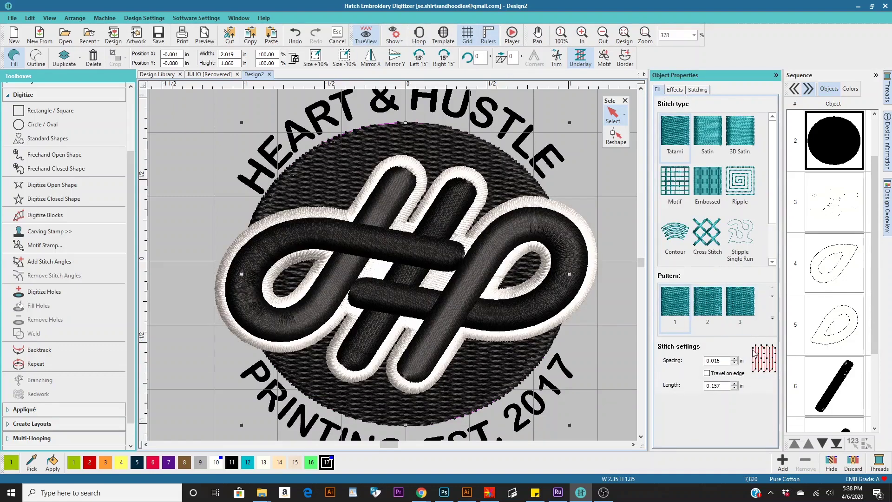
left_click(734, 363)
left_click(734, 363)
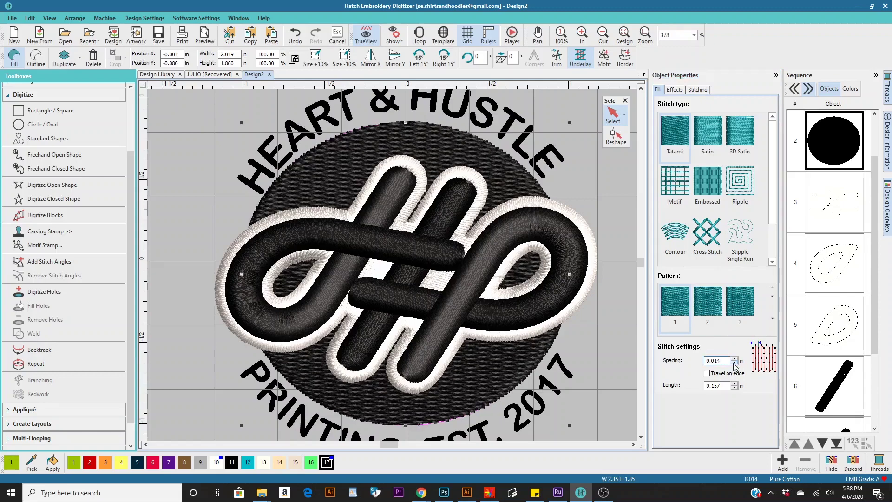
left_click(735, 364)
left_click(735, 364)
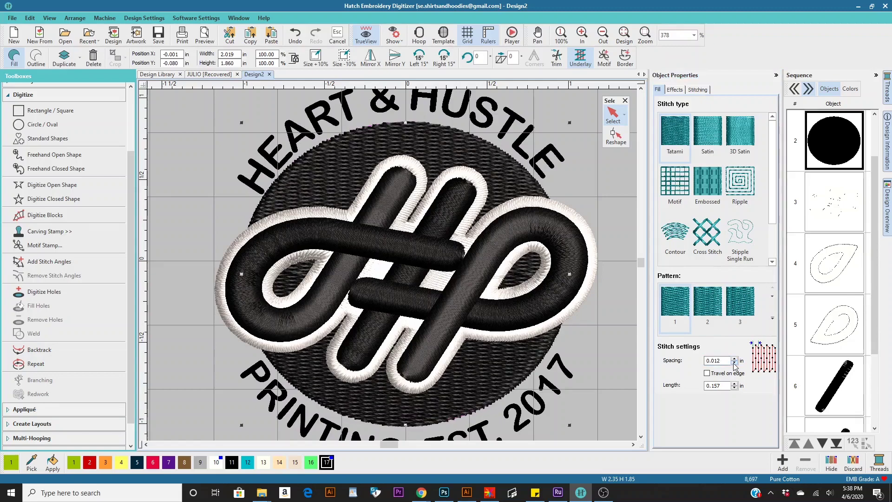